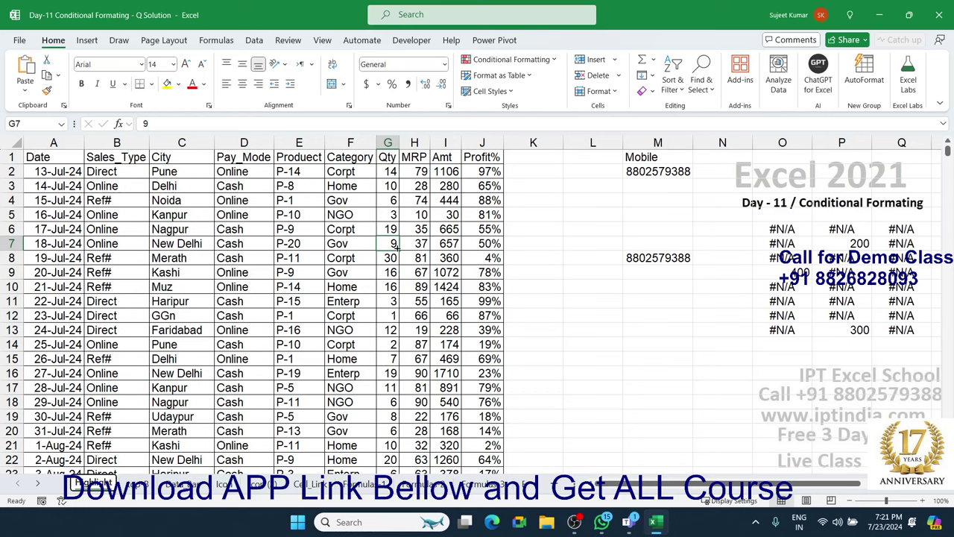
Step: Try a plain yellow fill on cell F5, then undo it
{"action": "left_click", "coordinate": [485, 271]}
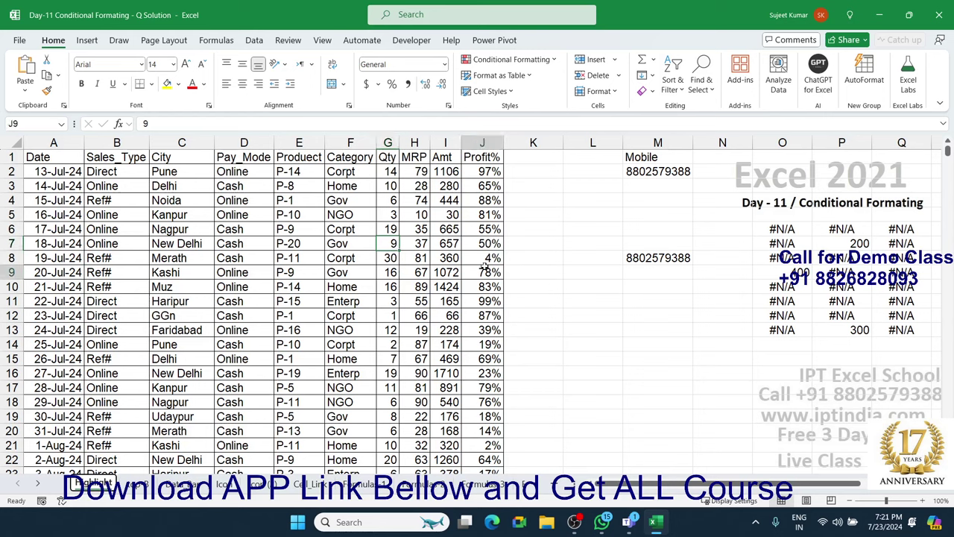
{"action": "left_click", "coordinate": [342, 186]}
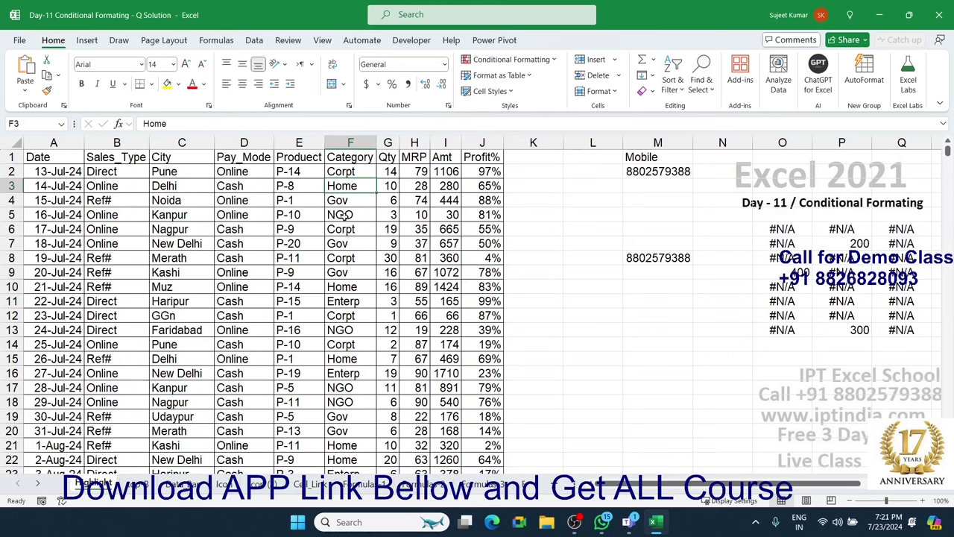
{"action": "left_click", "coordinate": [345, 216]}
{"action": "left_click", "coordinate": [168, 84]}
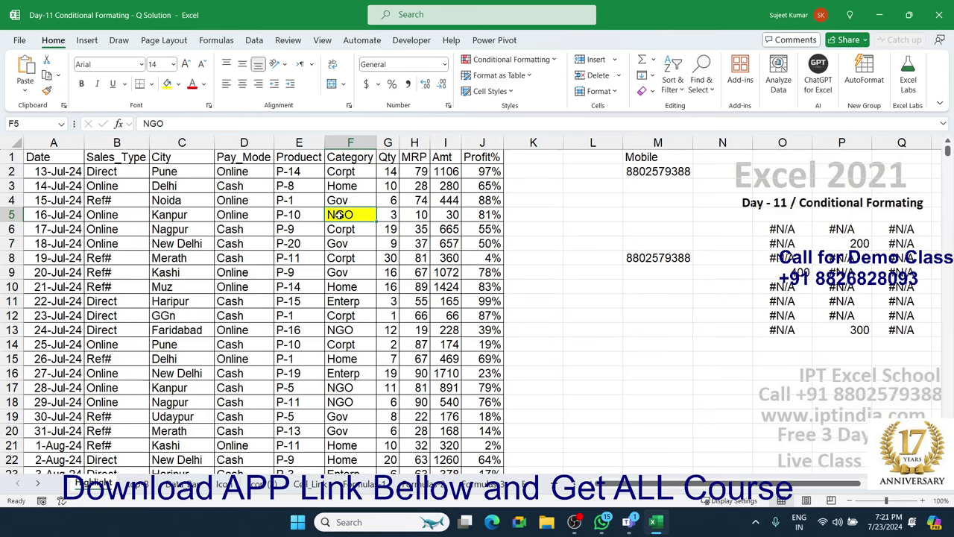
{"action": "key", "text": "ctrl+z"}
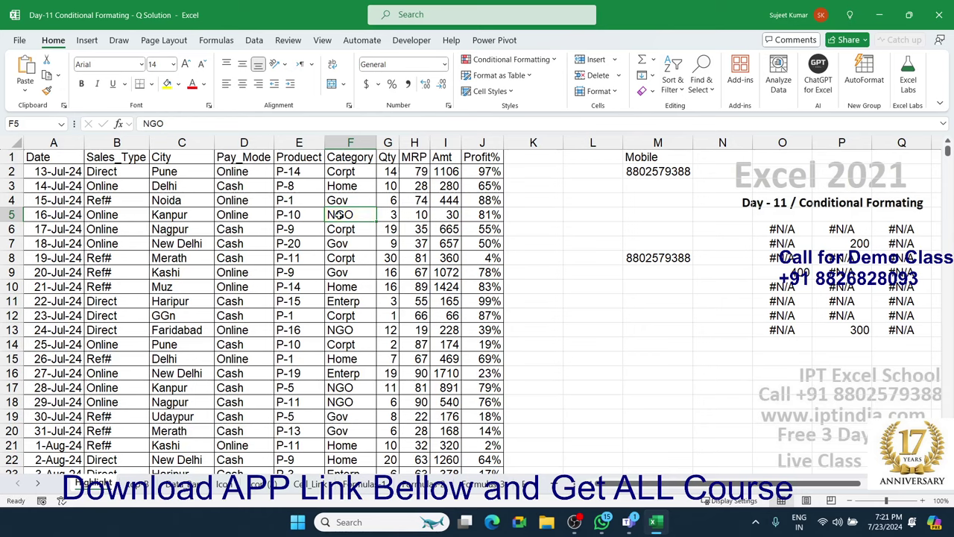
{"action": "left_click", "coordinate": [297, 245]}
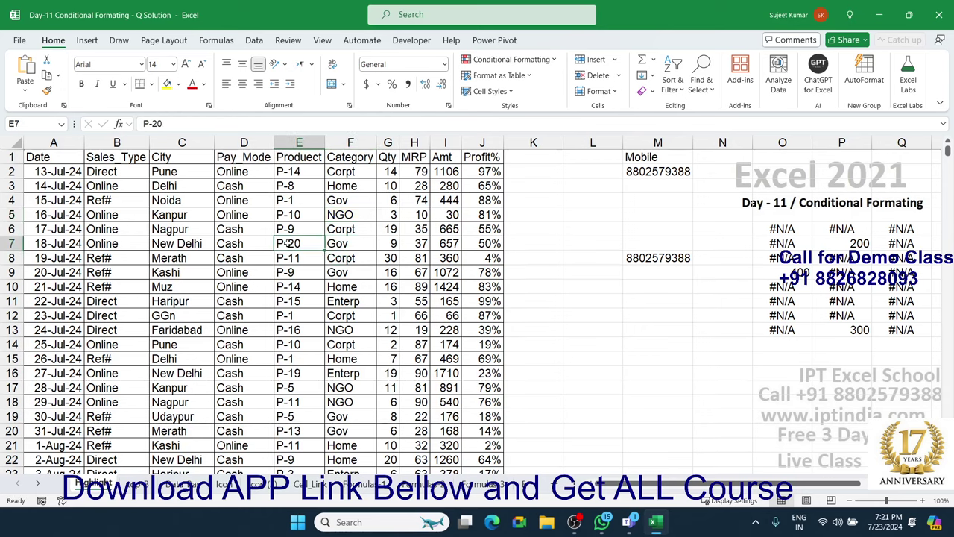
{"action": "scroll", "coordinate": [293, 245], "scroll_direction": "down", "scroll_amount": 1}
{"action": "scroll", "coordinate": [291, 243], "scroll_direction": "up", "scroll_amount": 1}
{"action": "left_click", "coordinate": [196, 188]}
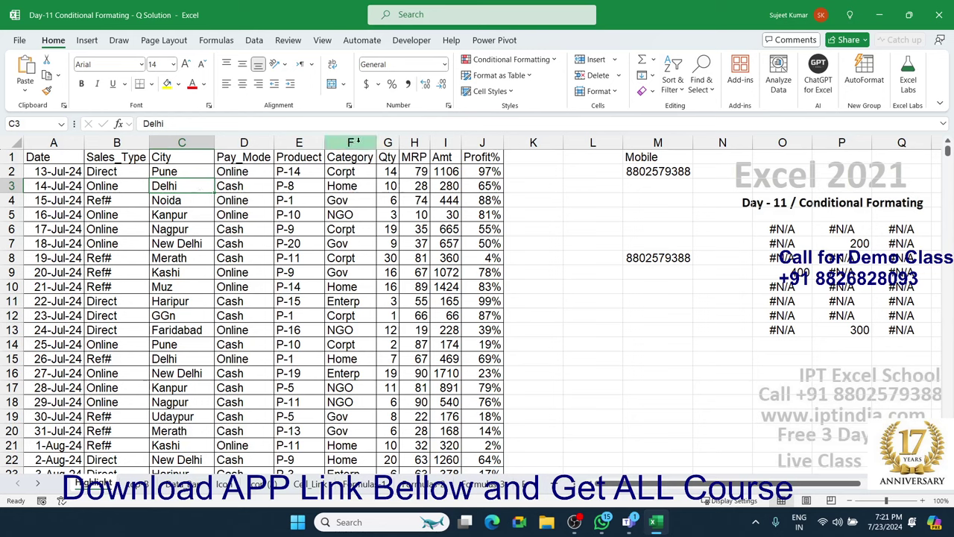
Step: Start a Greater Than highlight rule on the Qty column with threshold 15
{"action": "left_click", "coordinate": [387, 142]}
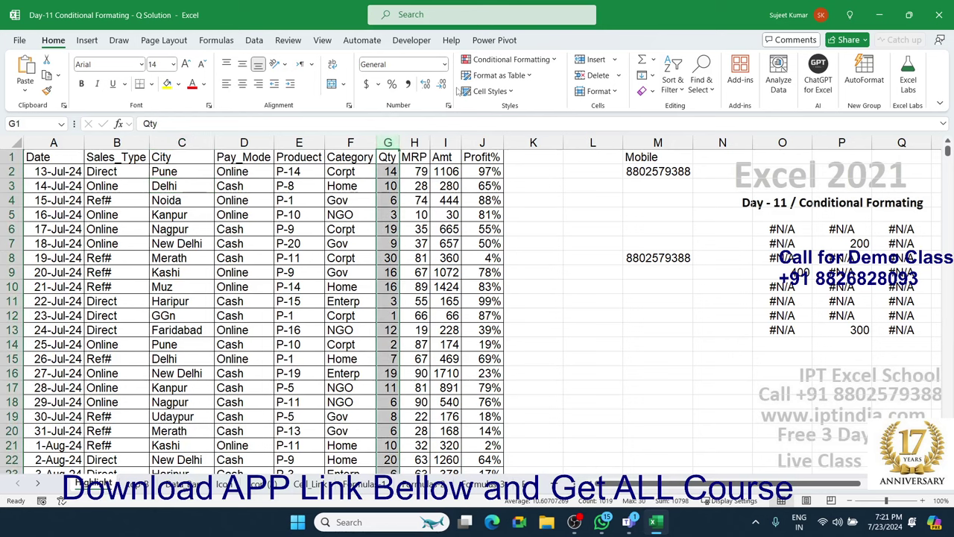
{"action": "left_click", "coordinate": [479, 61]}
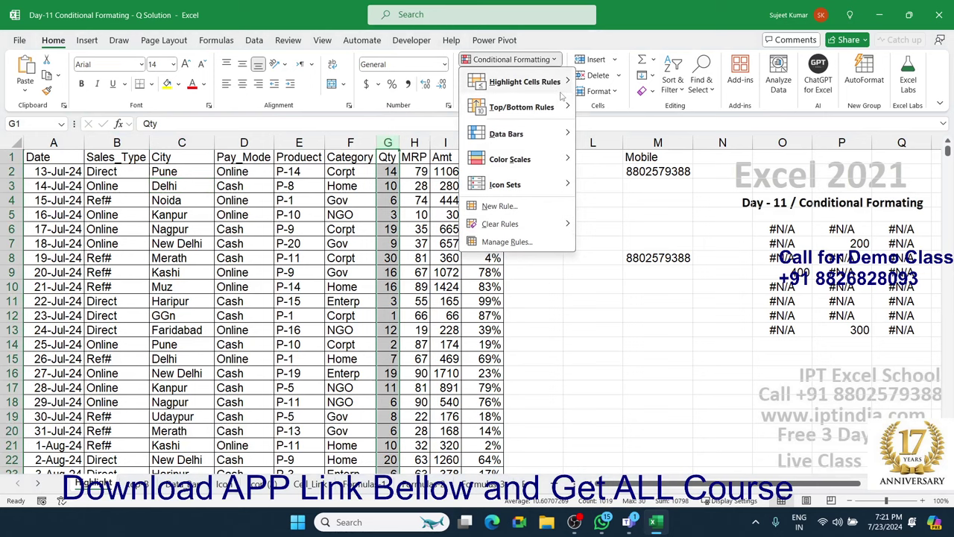
{"action": "mouse_move", "coordinate": [561, 97]}
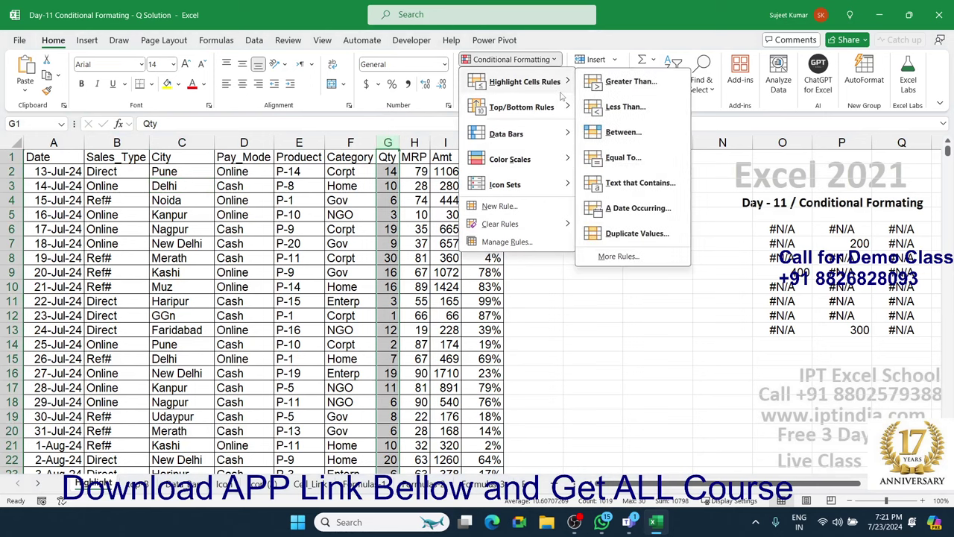
{"action": "left_click", "coordinate": [634, 86]}
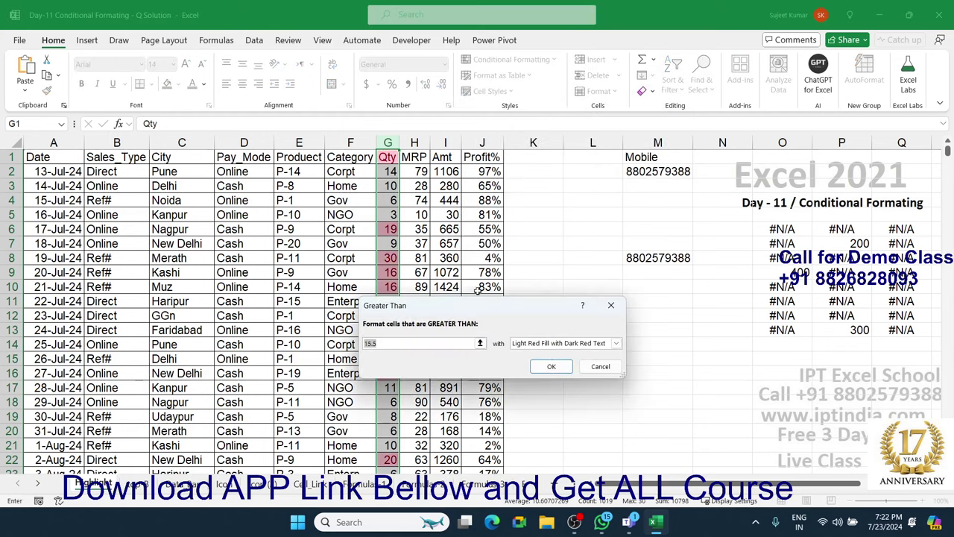
{"action": "mouse_move", "coordinate": [477, 309]}
{"action": "left_mouse_down"}
{"action": "mouse_move", "coordinate": [605, 287]}
{"action": "mouse_move", "coordinate": [627, 209]}
{"action": "left_mouse_up"}
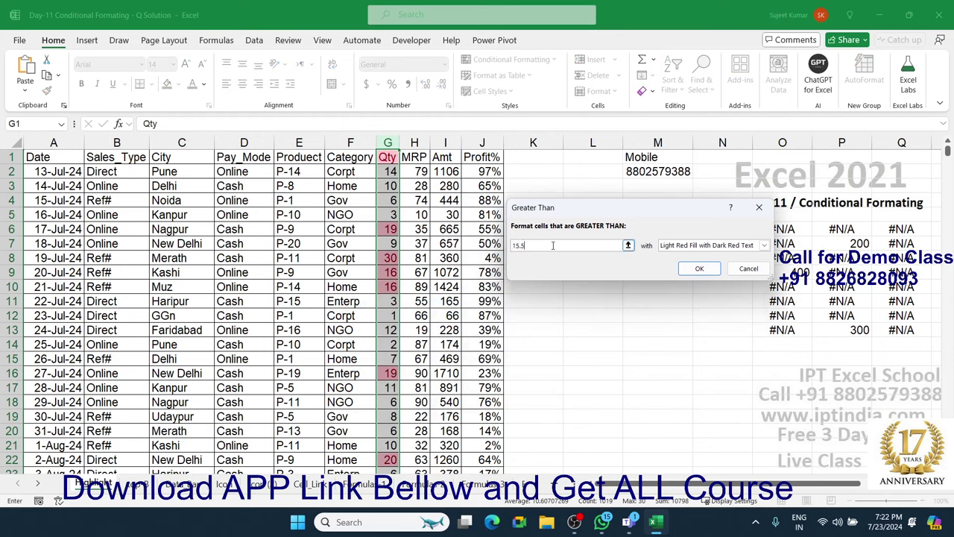
{"action": "type", "text": "1"}
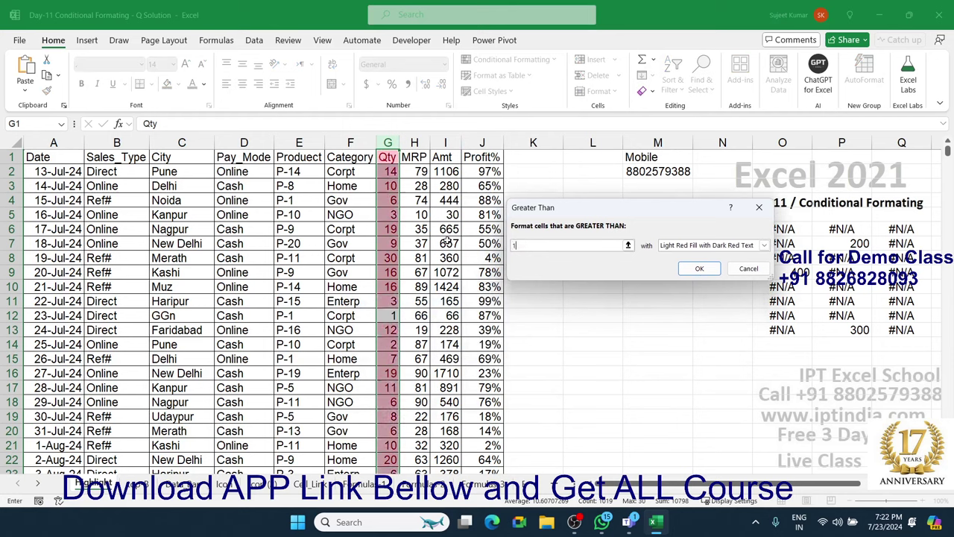
{"action": "type", "text": "9"}
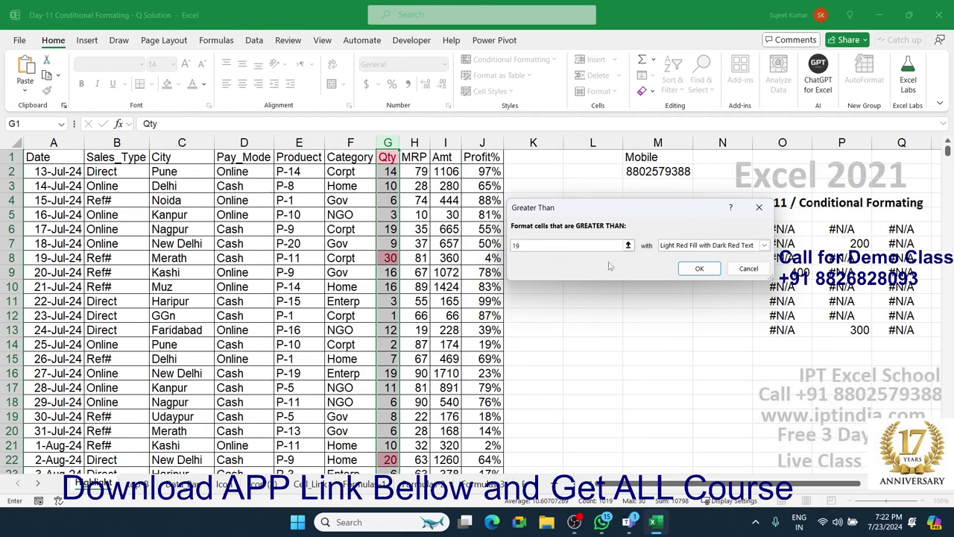
{"action": "double_click", "coordinate": [516, 246]}
{"action": "type", "text": "20"}
{"action": "key", "text": "BackSpace"}
{"action": "key", "text": "BackSpace"}
{"action": "type", "text": "15"}
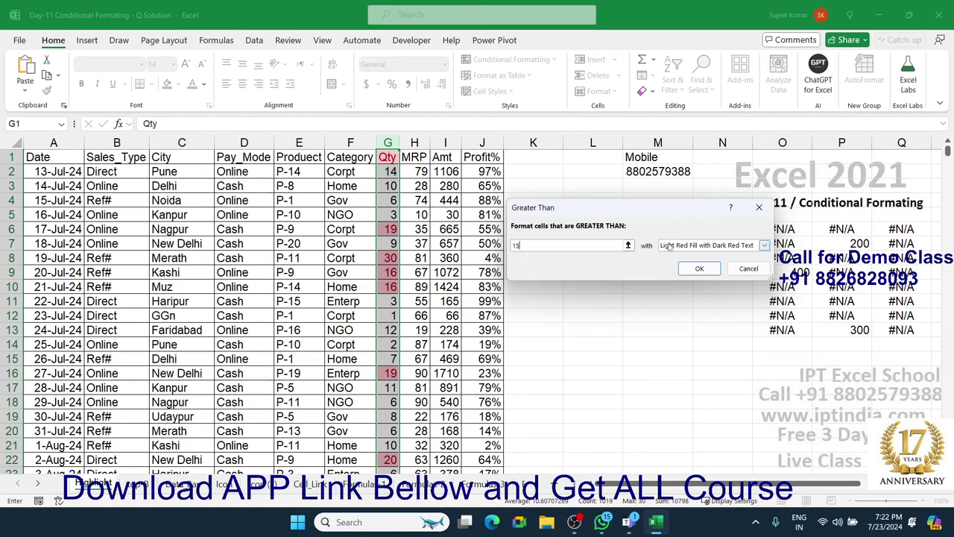
Step: Preview the preset highlight formats: yellow, green, light red and red text
{"action": "left_click", "coordinate": [669, 247]}
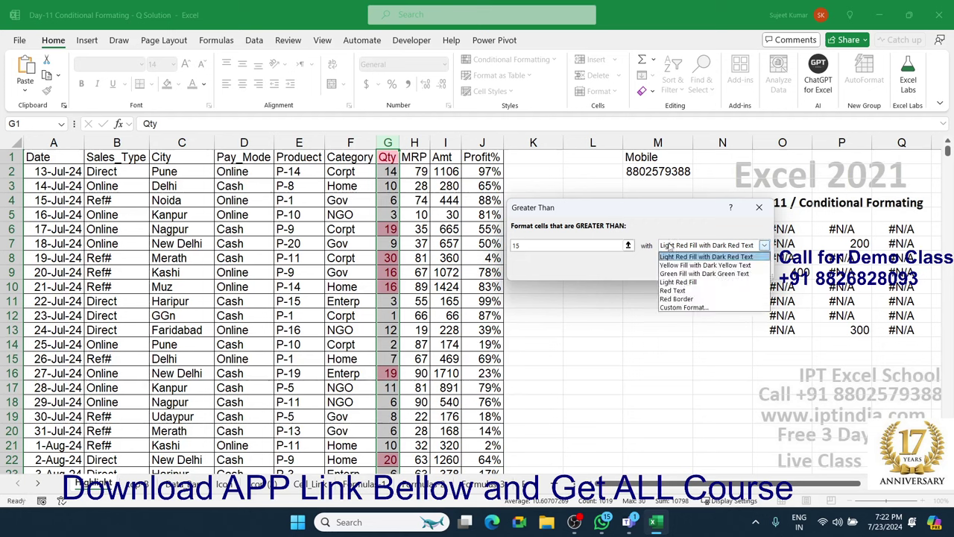
{"action": "left_click", "coordinate": [684, 265]}
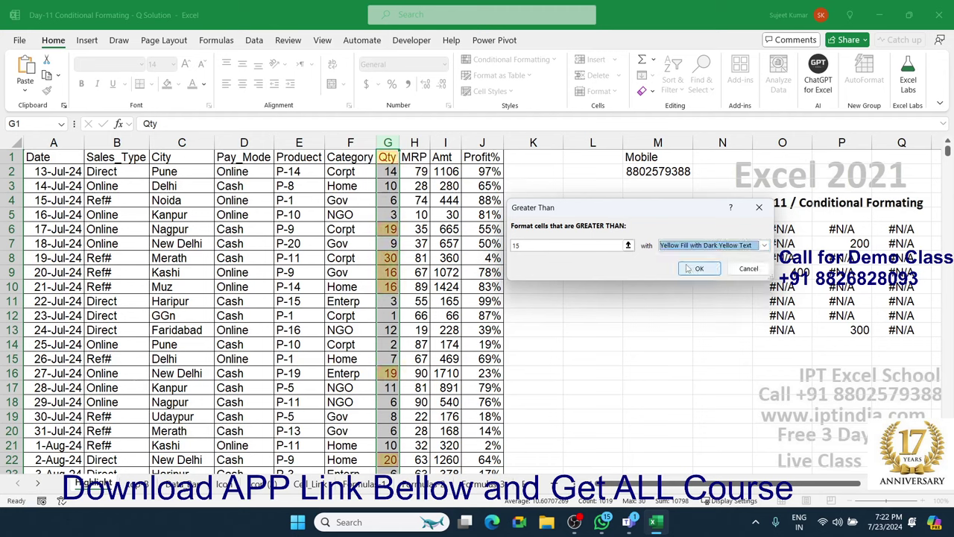
{"action": "left_click", "coordinate": [682, 248]}
{"action": "left_click", "coordinate": [683, 272]}
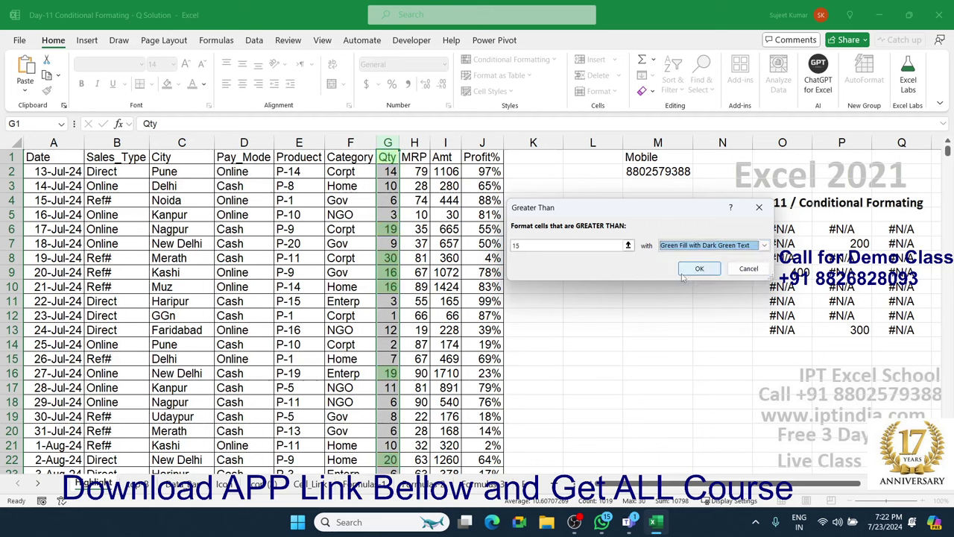
{"action": "left_click", "coordinate": [683, 247]}
{"action": "left_click", "coordinate": [684, 279]}
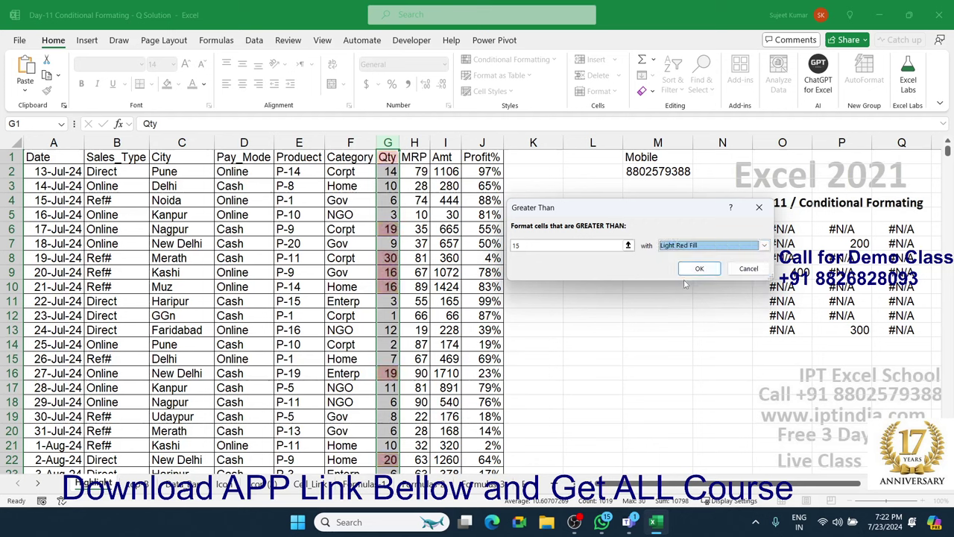
{"action": "left_click", "coordinate": [683, 248]}
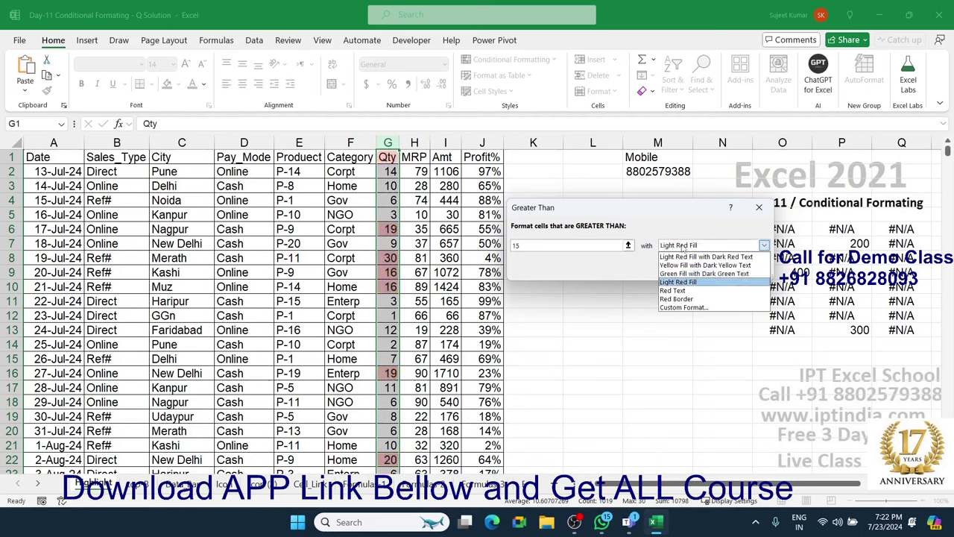
{"action": "left_click", "coordinate": [686, 290]}
{"action": "left_click", "coordinate": [683, 246]}
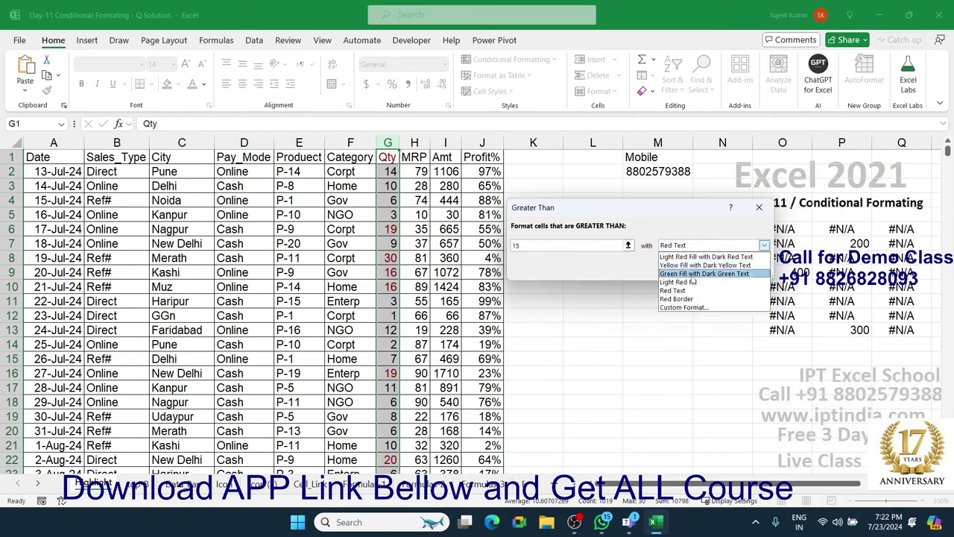
{"action": "left_click", "coordinate": [692, 281]}
{"action": "left_click", "coordinate": [690, 248]}
{"action": "left_click", "coordinate": [693, 274]}
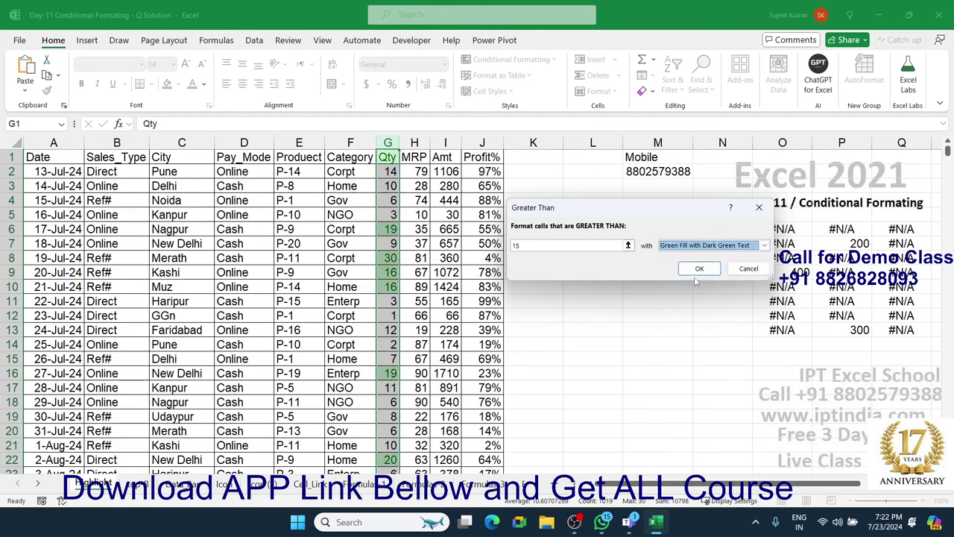
{"action": "left_click", "coordinate": [701, 248]}
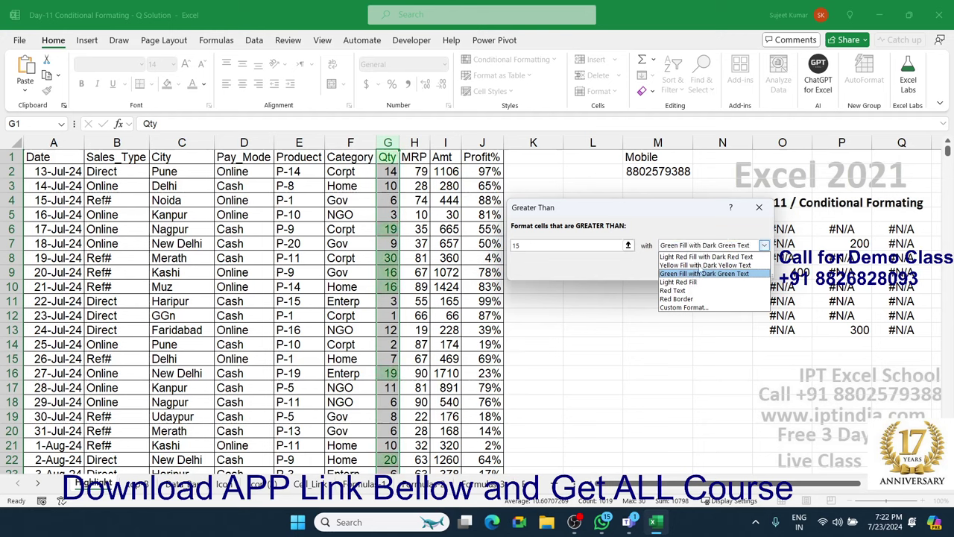
Step: Apply a custom yellow fill as the greater-than-15 highlight format
{"action": "left_click", "coordinate": [684, 307]}
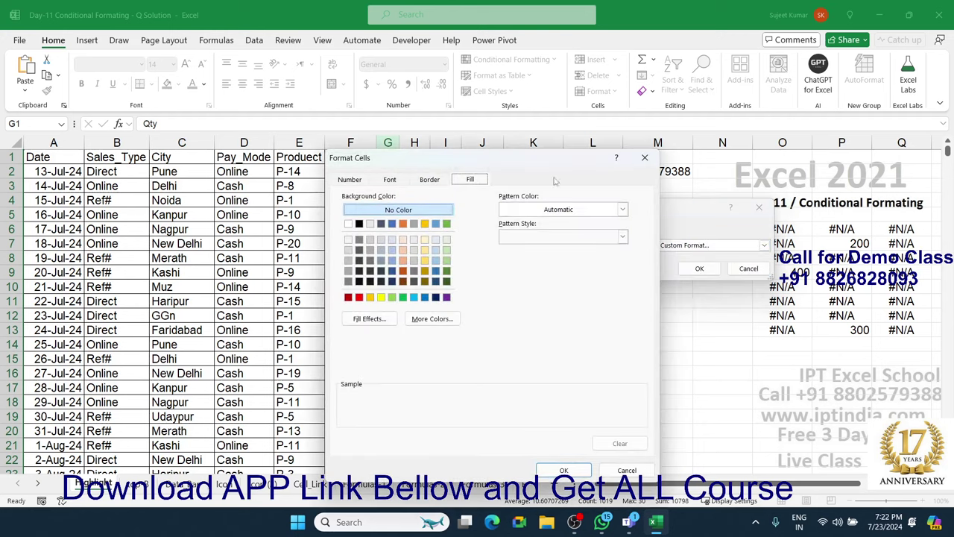
{"action": "left_click_drag", "start_coordinate": [558, 156], "coordinate": [737, 114]}
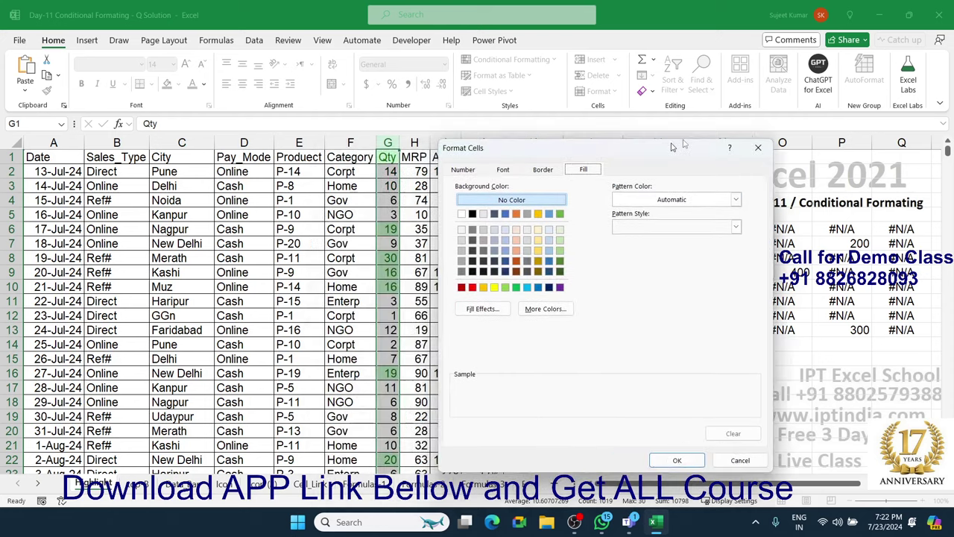
{"action": "left_click", "coordinate": [559, 255]}
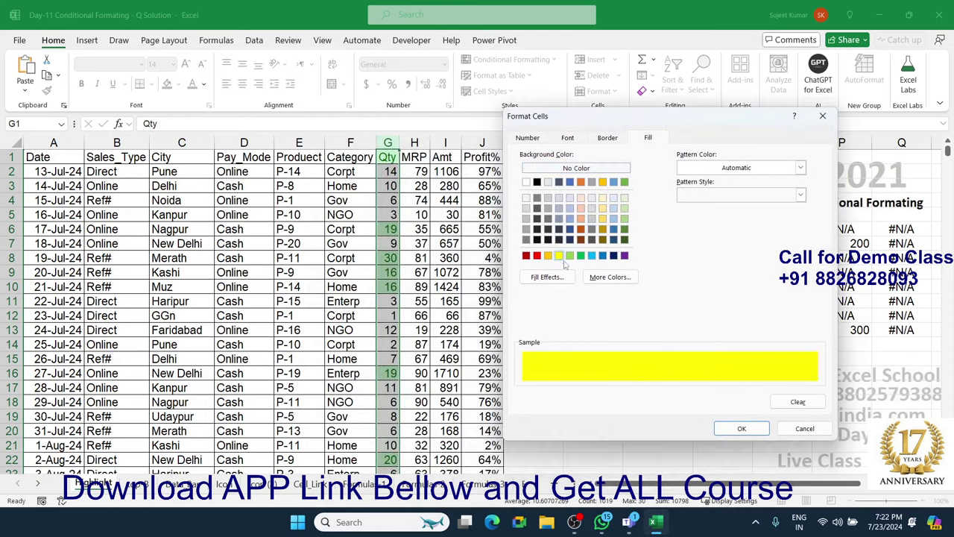
{"action": "left_click", "coordinate": [718, 429]}
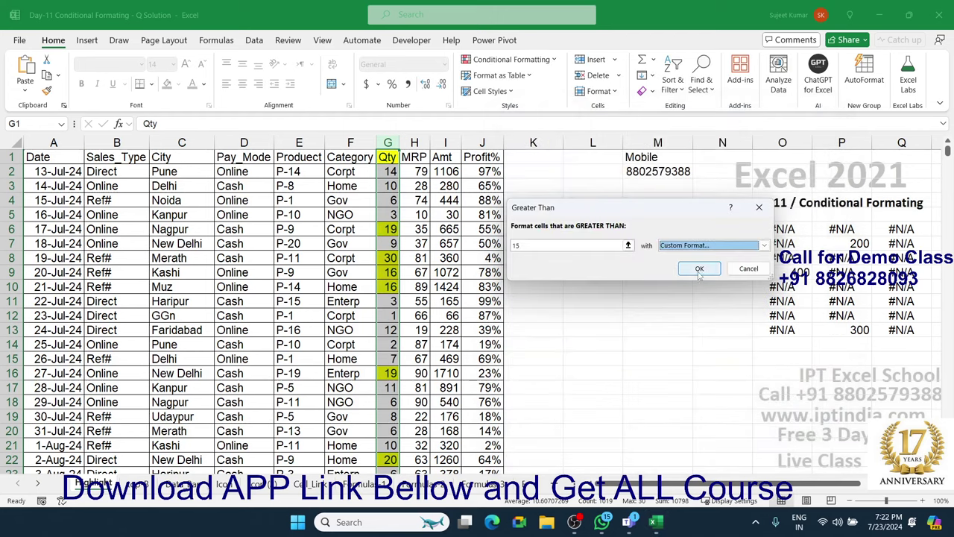
{"action": "left_click", "coordinate": [699, 270]}
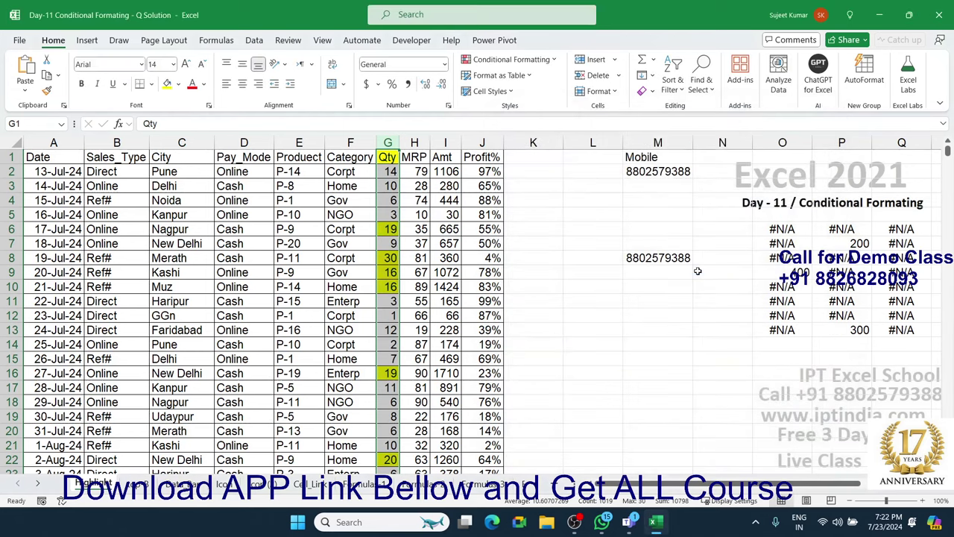
Step: Enter 16 as the Qty in G12 and 9 in G16
{"action": "left_click", "coordinate": [557, 309]}
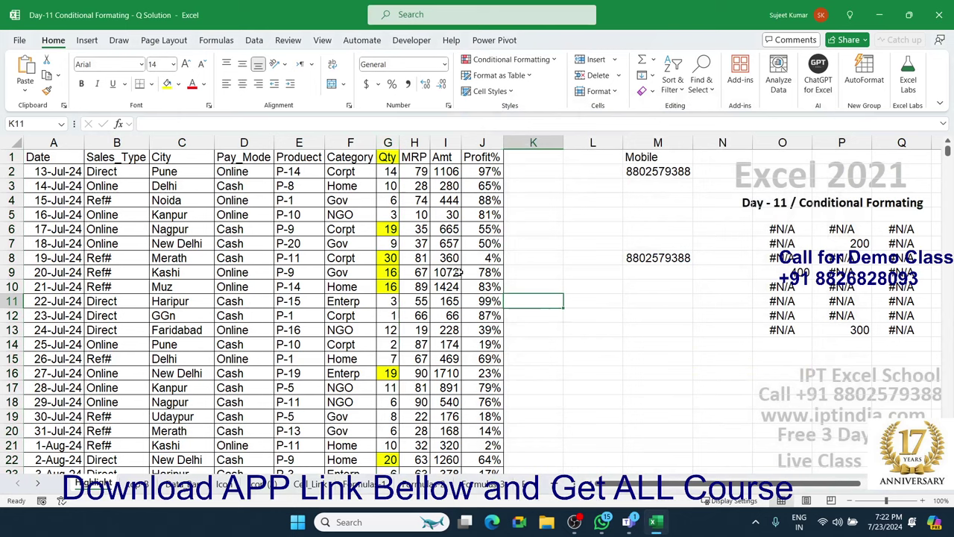
{"action": "left_click", "coordinate": [393, 316]}
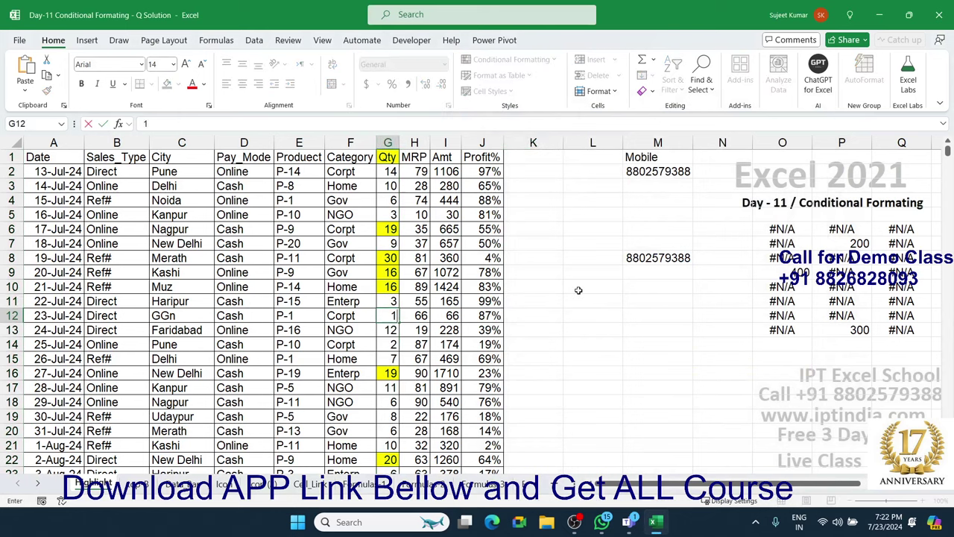
{"action": "type", "text": "5"}
{"action": "key", "text": "Return"}
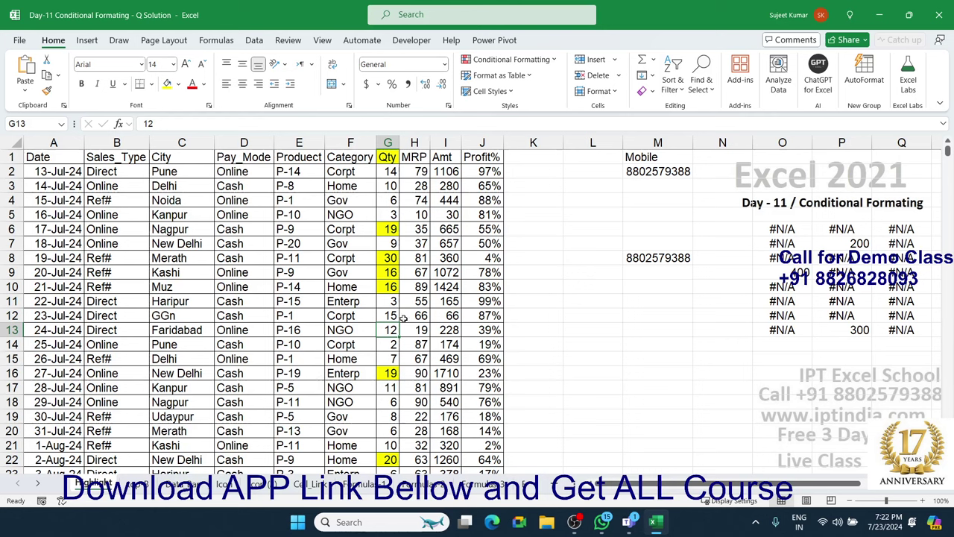
{"action": "left_click", "coordinate": [388, 317]}
{"action": "type", "text": "16"}
{"action": "key", "text": "Return"}
{"action": "left_click", "coordinate": [391, 376]}
{"action": "type", "text": "9"}
{"action": "key", "text": "Return"}
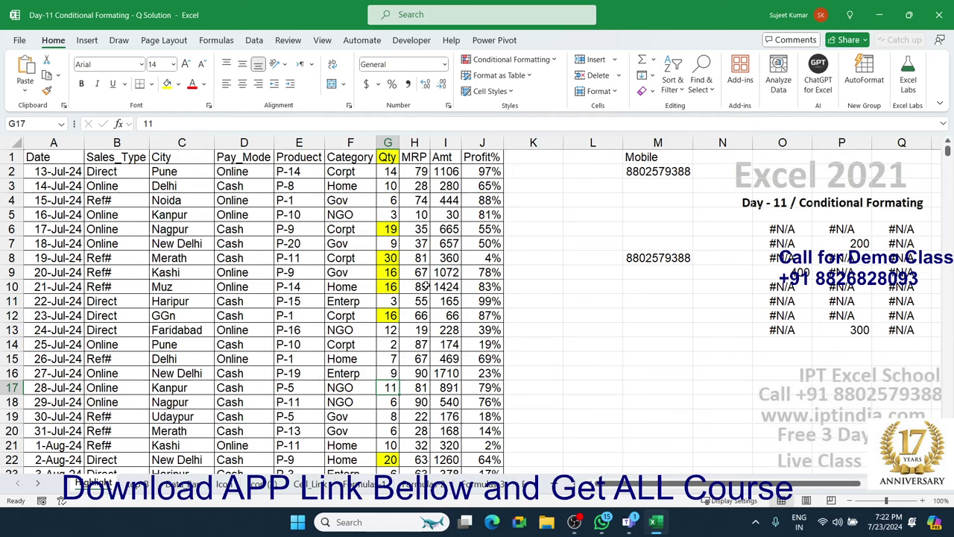
{"action": "left_click", "coordinate": [415, 143]}
{"action": "left_click", "coordinate": [508, 59]}
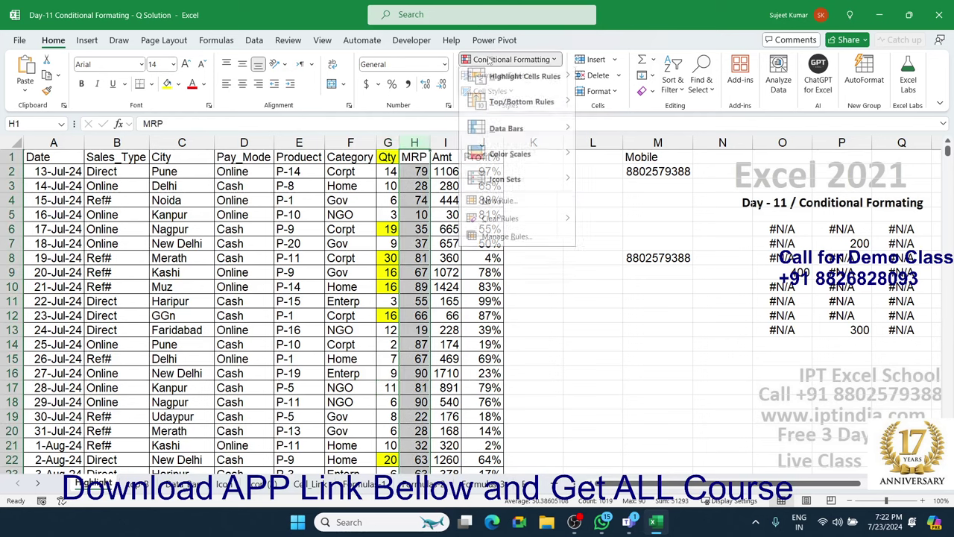
{"action": "mouse_move", "coordinate": [509, 75]}
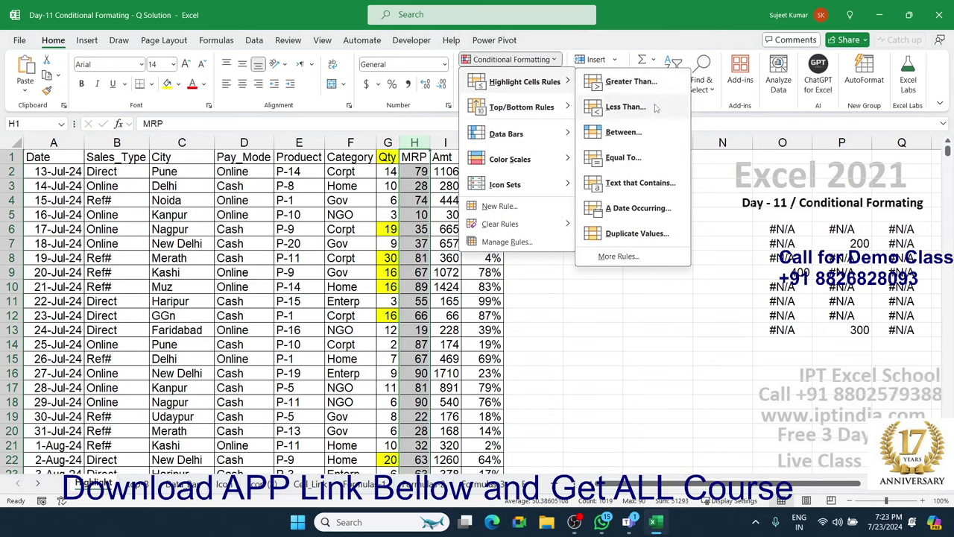
{"action": "left_click", "coordinate": [624, 106]}
{"action": "key", "text": "Escape"}
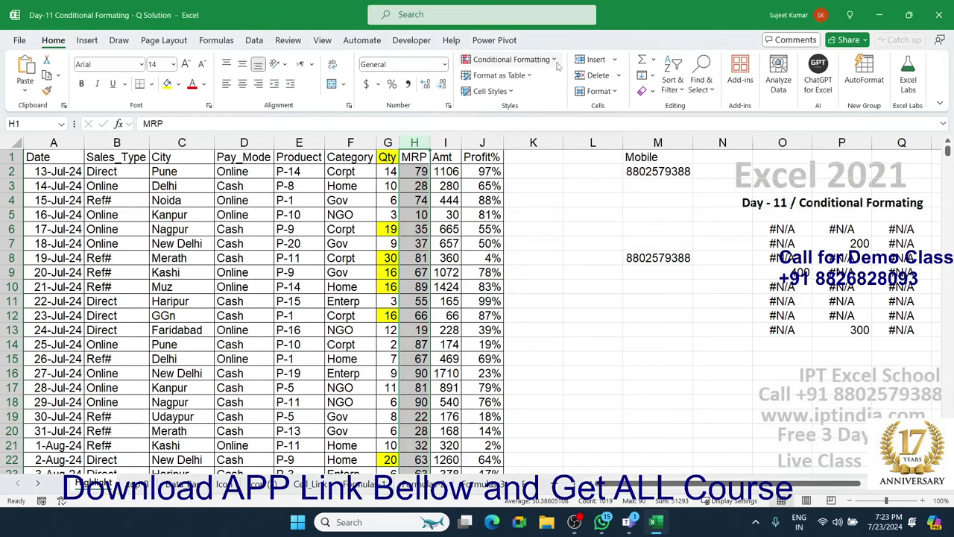
{"action": "left_click", "coordinate": [556, 66]}
{"action": "mouse_move", "coordinate": [561, 81]}
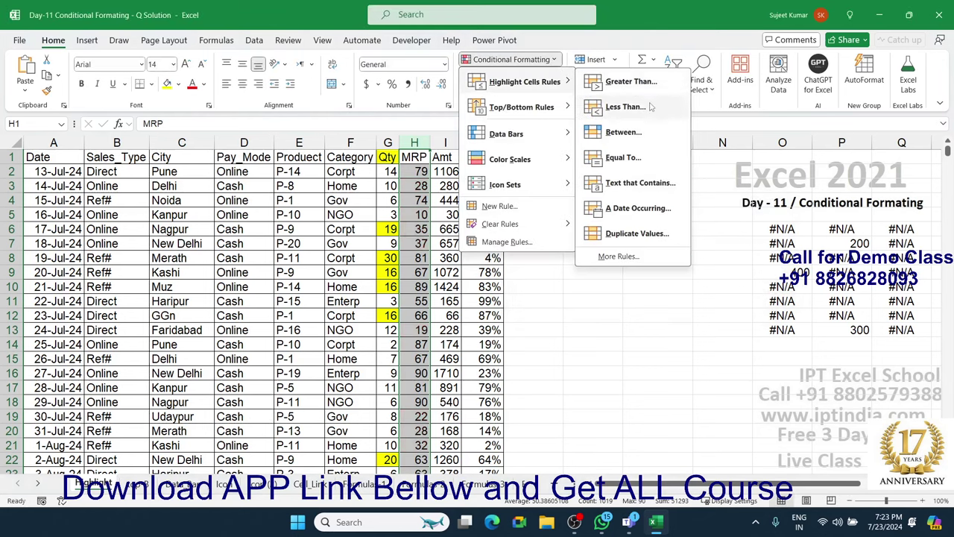
{"action": "left_click", "coordinate": [623, 132]}
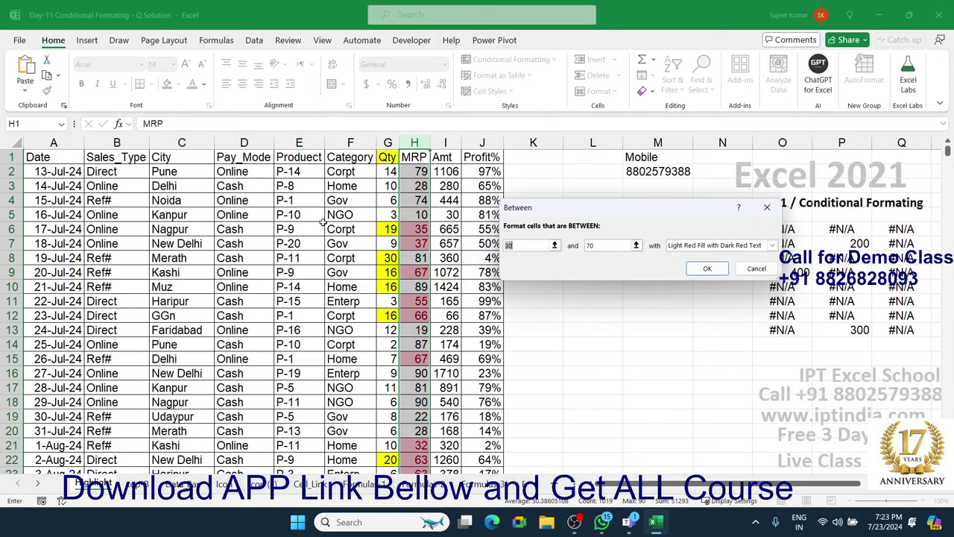
{"action": "key", "text": "Escape"}
{"action": "left_click", "coordinate": [66, 139]}
Step: Try a Greater Than 23-Jul rule on the Date column, cancel it, and reopen Highlight Cells Rules
{"action": "left_click", "coordinate": [53, 156]}
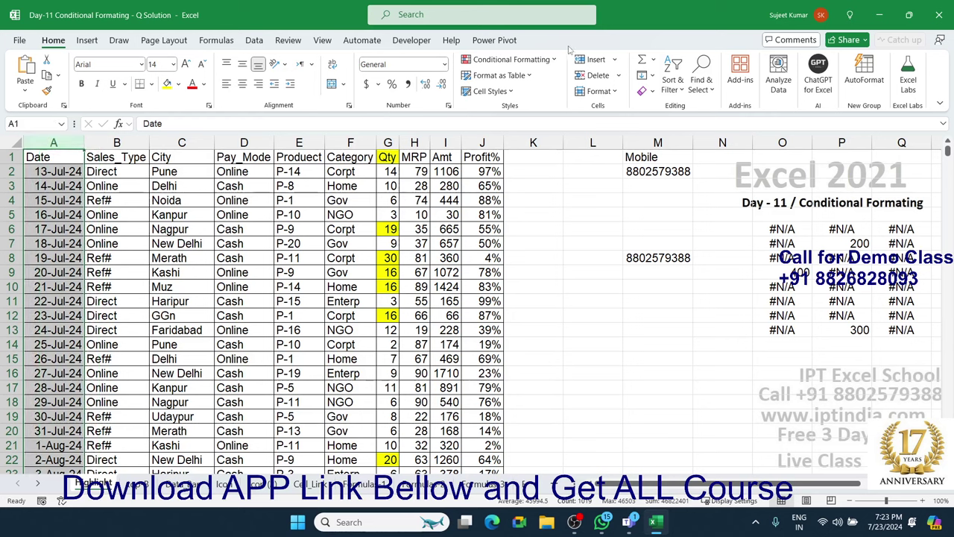
{"action": "left_click", "coordinate": [514, 60]}
{"action": "mouse_move", "coordinate": [548, 105]}
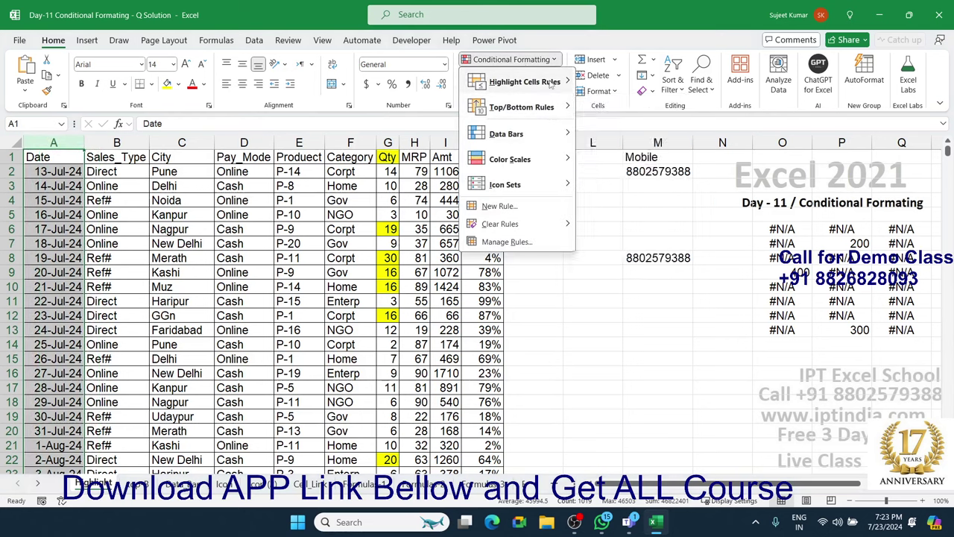
{"action": "mouse_move", "coordinate": [556, 82]}
{"action": "left_click", "coordinate": [626, 90]}
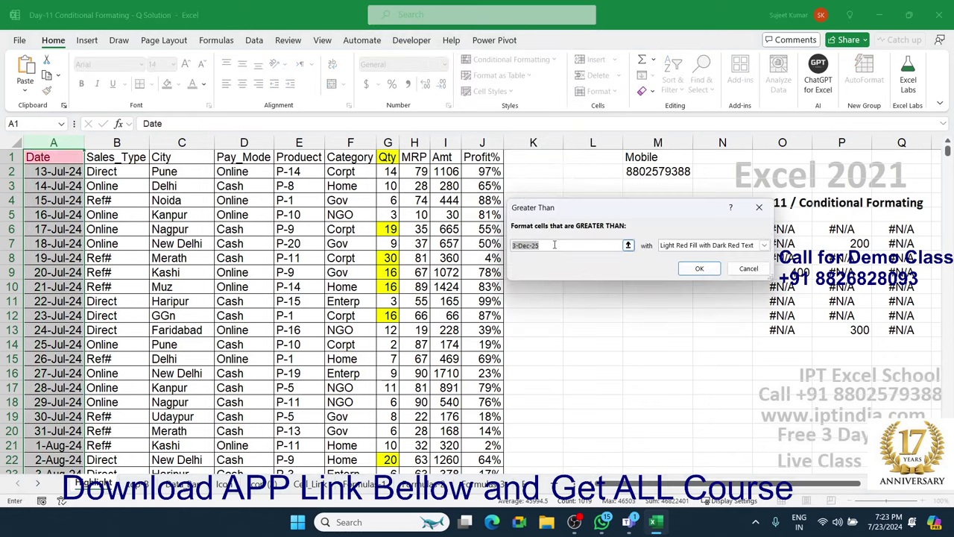
{"action": "type", "text": "2"}
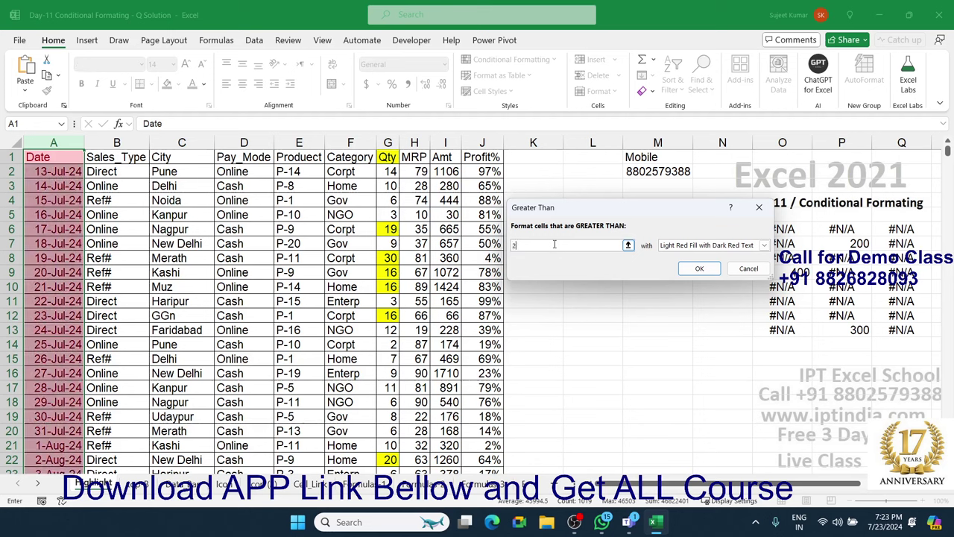
{"action": "type", "text": "3-"}
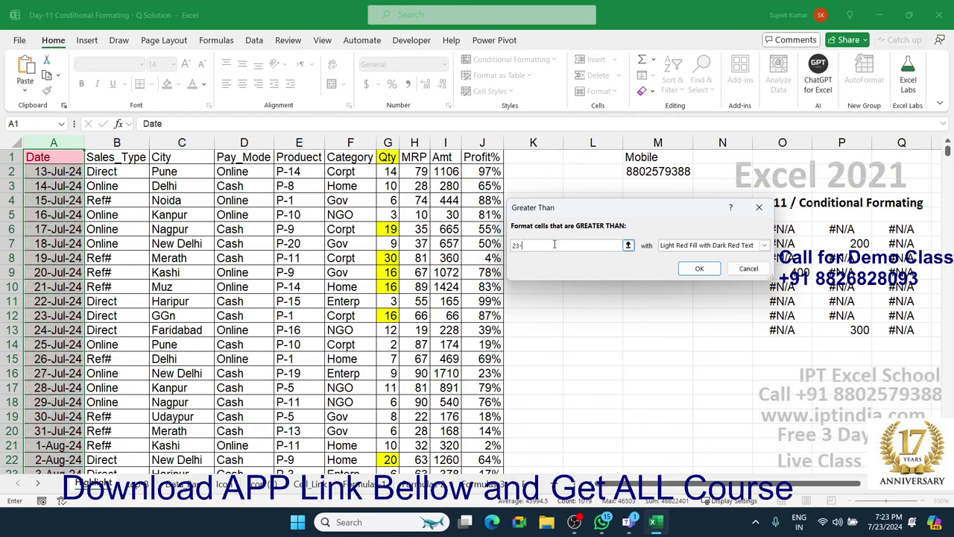
{"action": "type", "text": "Jul"}
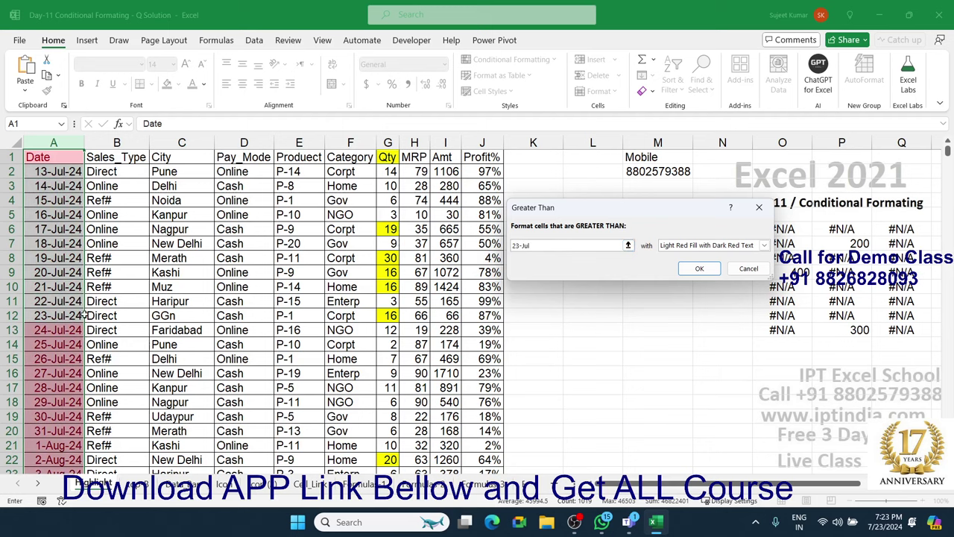
{"action": "key", "text": "Escape"}
{"action": "left_click", "coordinate": [498, 62]}
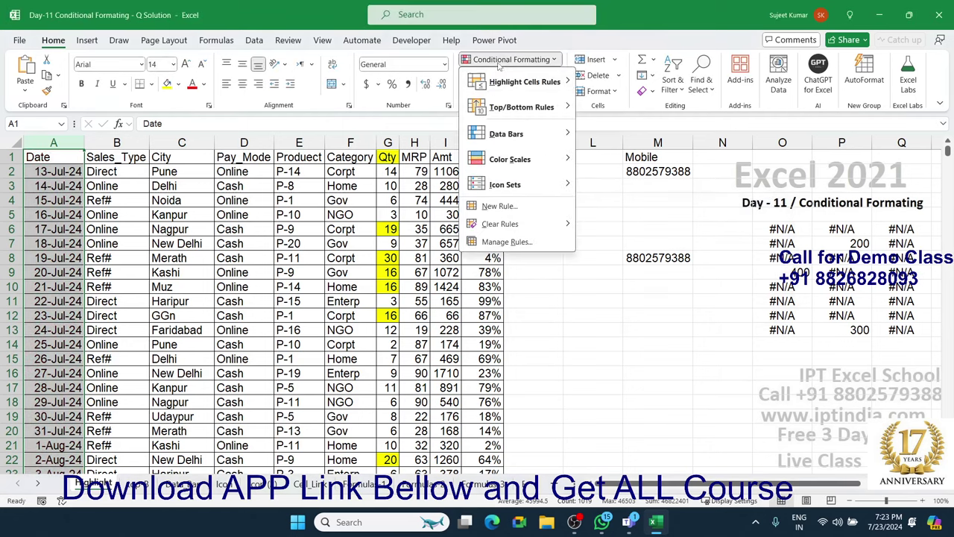
{"action": "mouse_move", "coordinate": [536, 82]}
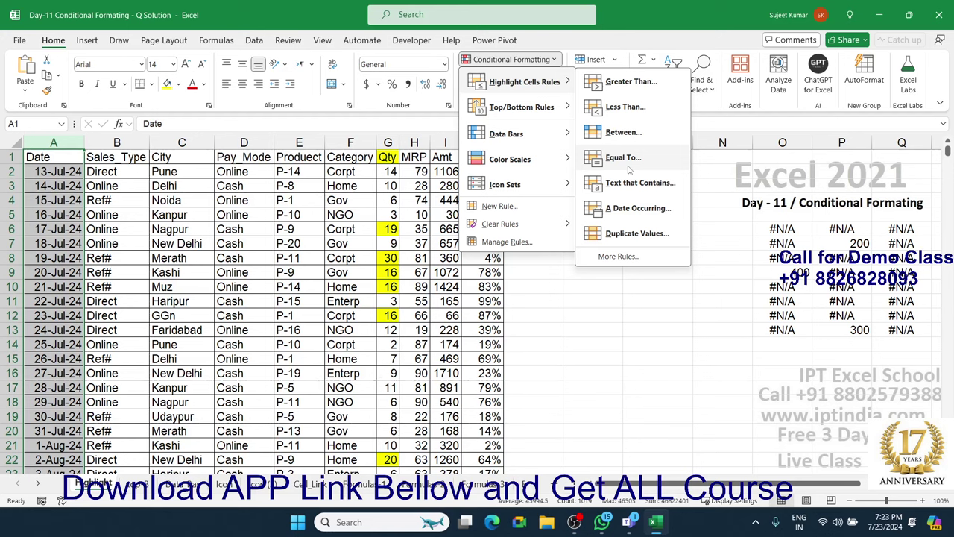
Step: Preview an Equal To 23-jul rule on the dates, then cancel it
{"action": "left_click", "coordinate": [629, 168]}
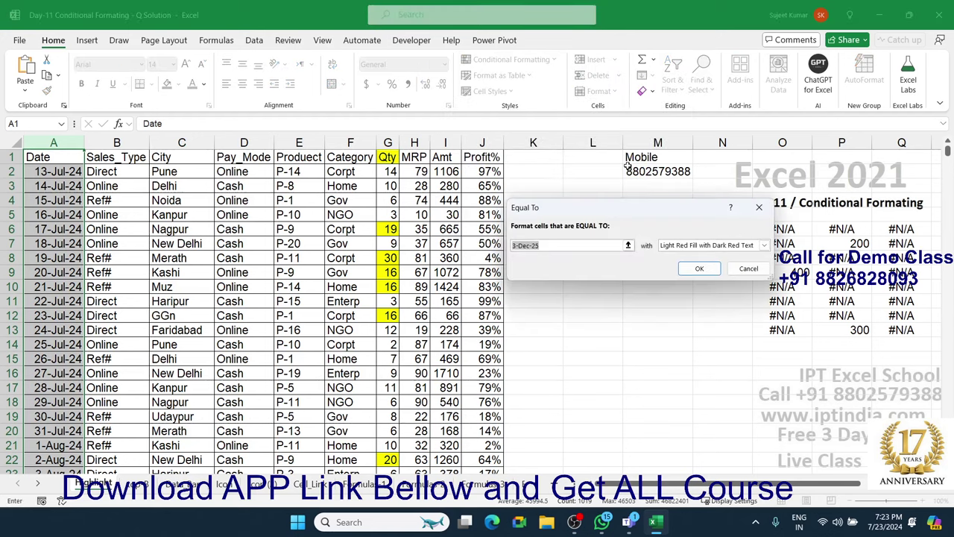
{"action": "type", "text": "23-"}
{"action": "type", "text": "jul"}
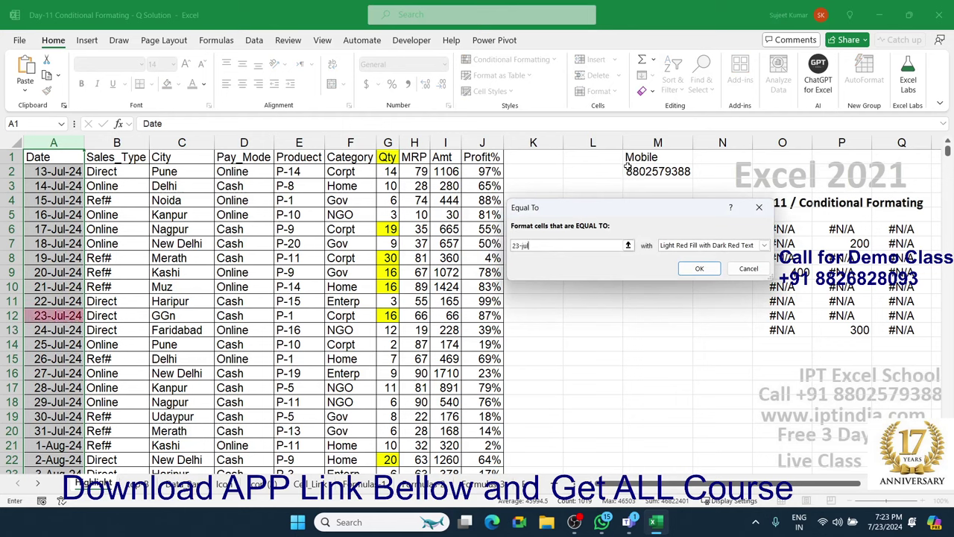
{"action": "key", "text": "Escape"}
Step: Preview an Equal To rule on the Amt column, then cancel it
{"action": "left_click", "coordinate": [440, 144]}
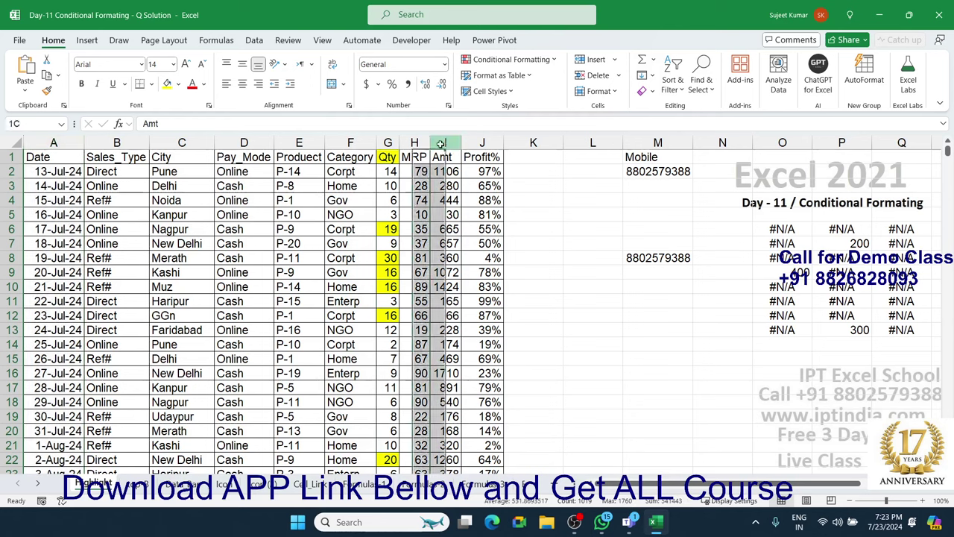
{"action": "left_click", "coordinate": [511, 59]}
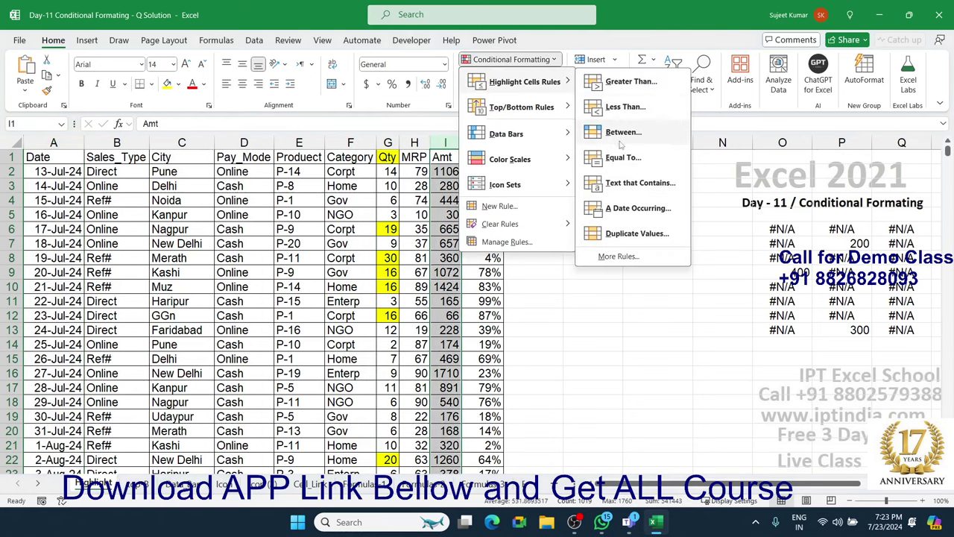
{"action": "left_click", "coordinate": [621, 157]}
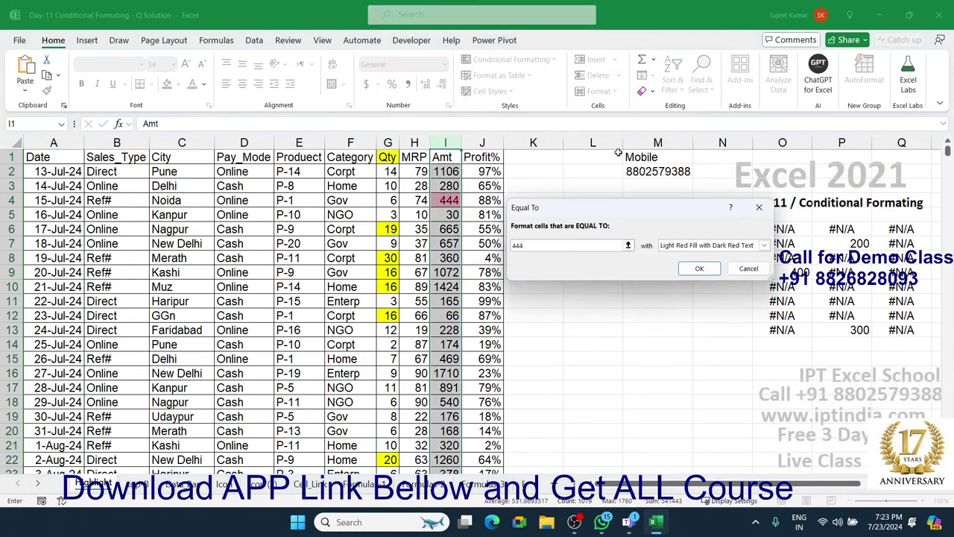
{"action": "key", "text": "Escape"}
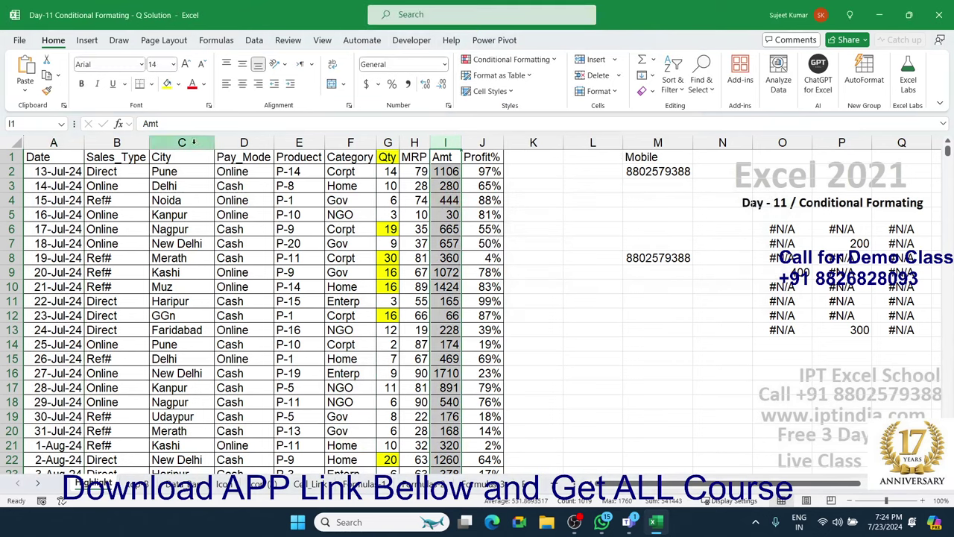
Step: Highlight Pay_Mode cells equal to CASH with light red fill and dark red text
{"action": "left_click", "coordinate": [234, 143]}
{"action": "left_click", "coordinate": [512, 59]}
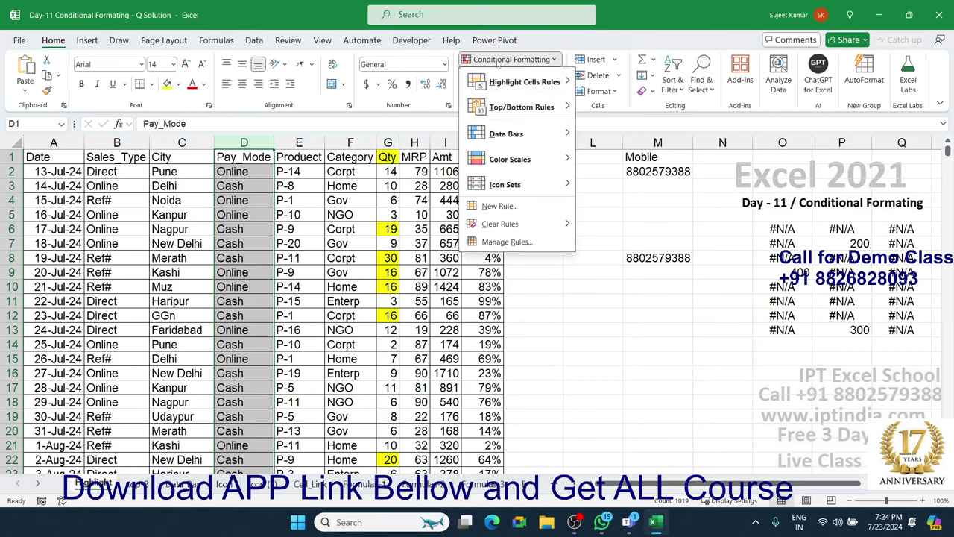
{"action": "mouse_move", "coordinate": [524, 81]}
{"action": "left_click", "coordinate": [622, 155]}
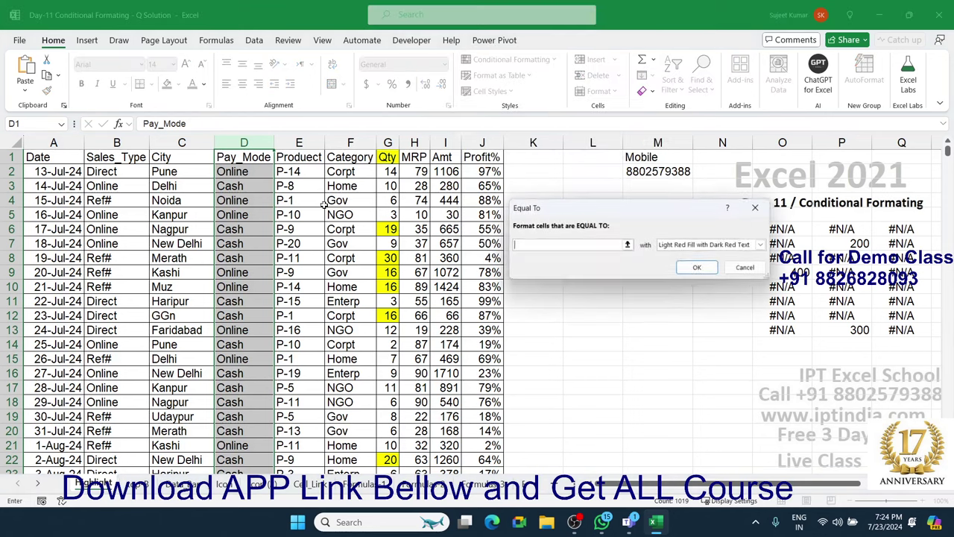
{"action": "type", "text": "CAS"}
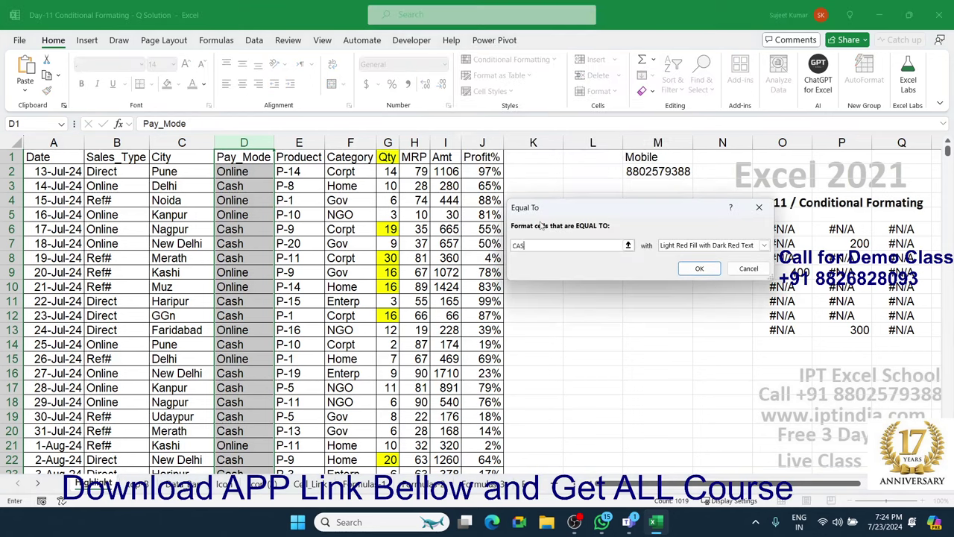
{"action": "type", "text": "H"}
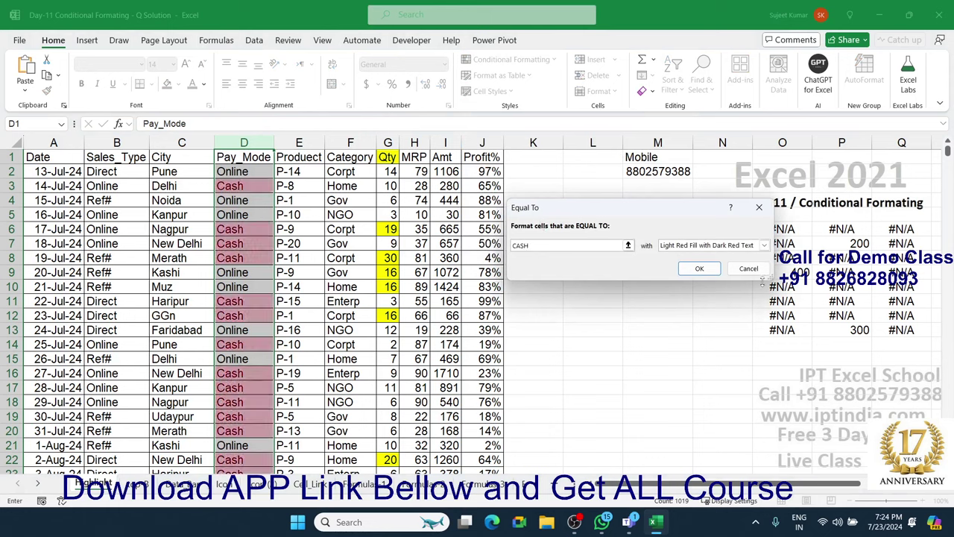
{"action": "left_click", "coordinate": [711, 274]}
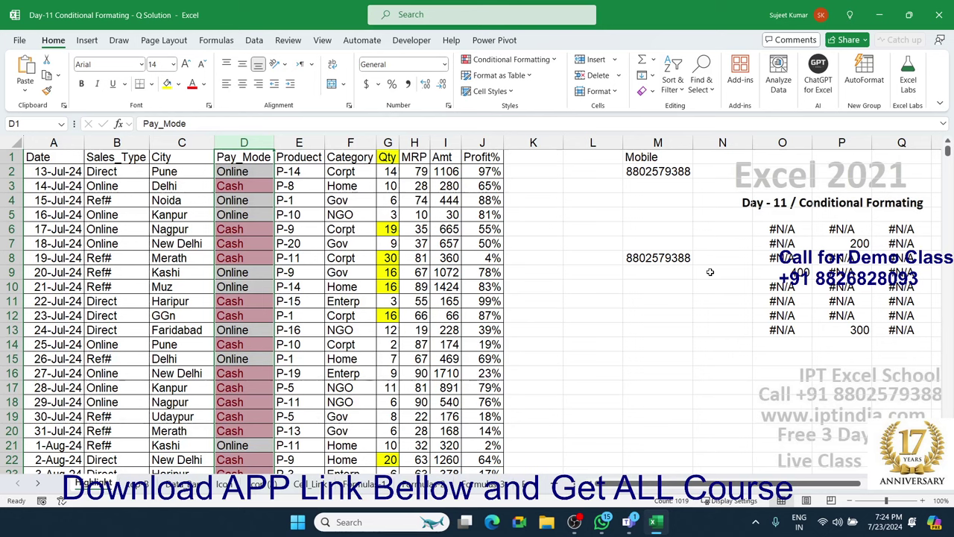
{"action": "left_click", "coordinate": [320, 214]}
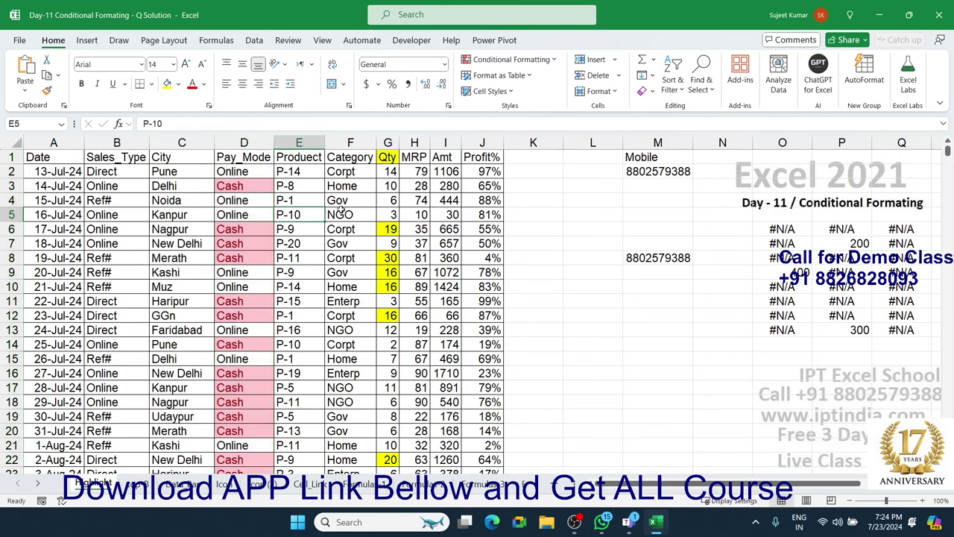
{"action": "left_click", "coordinate": [509, 59]}
{"action": "mouse_move", "coordinate": [529, 82]}
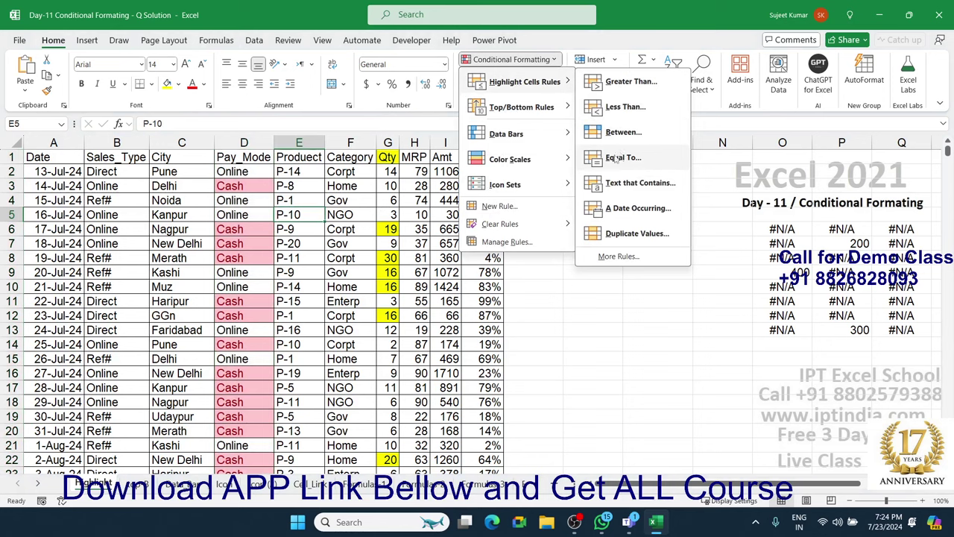
{"action": "left_click", "coordinate": [183, 175]}
{"action": "left_click", "coordinate": [181, 143]}
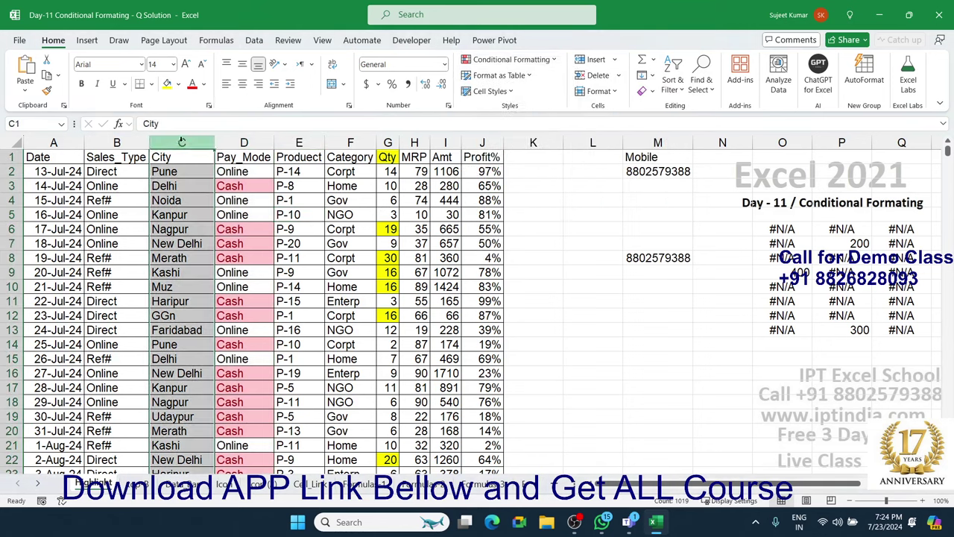
{"action": "left_click", "coordinate": [509, 58]}
{"action": "mouse_move", "coordinate": [541, 83]}
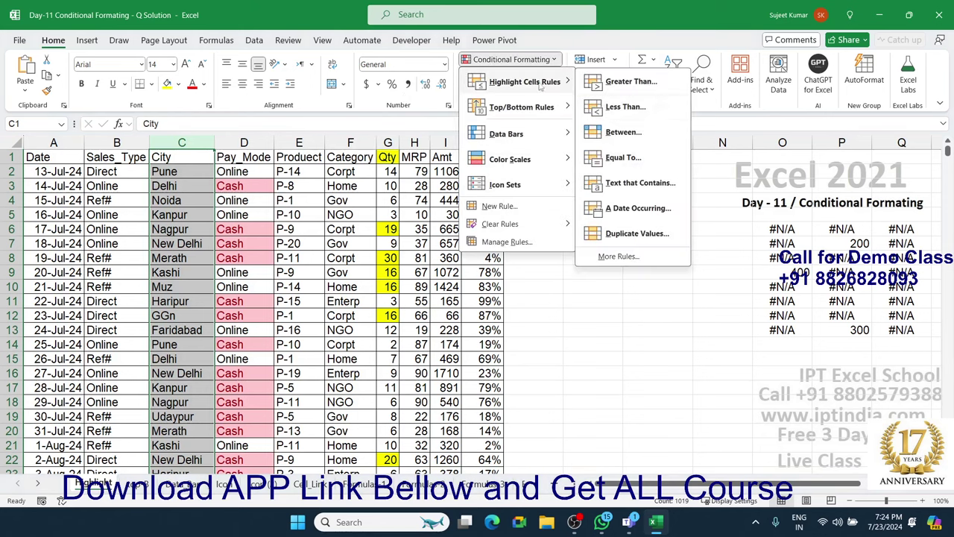
{"action": "left_click", "coordinate": [615, 157]}
{"action": "type", "text": "Delhi"}
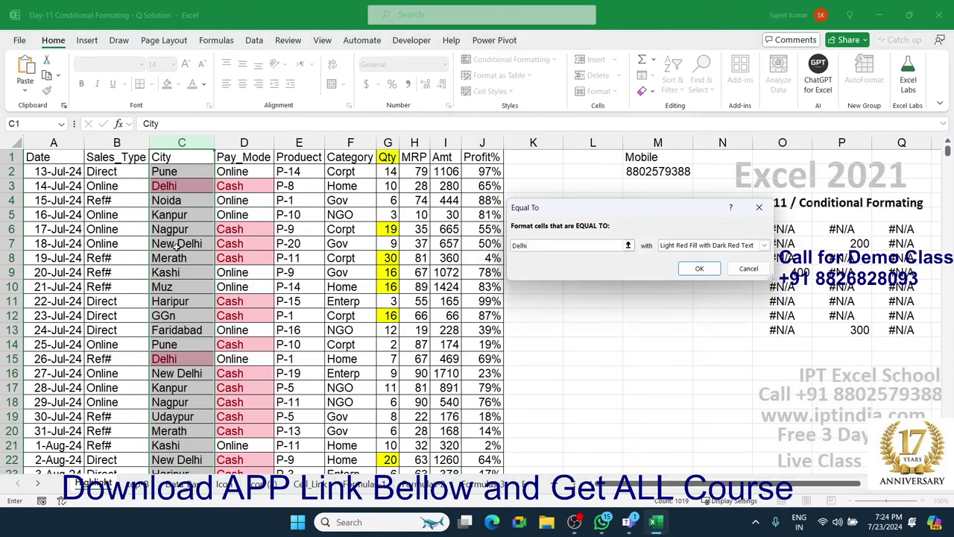
{"action": "key", "text": "Escape"}
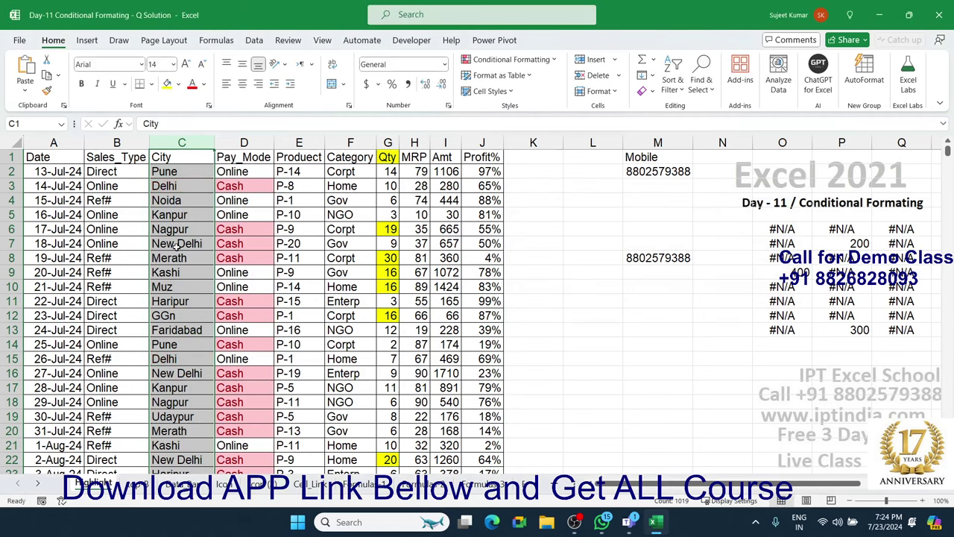
Step: Preview a Text That Contains 'Delhi' rule on the City column, then dismiss it
{"action": "left_click", "coordinate": [494, 59]}
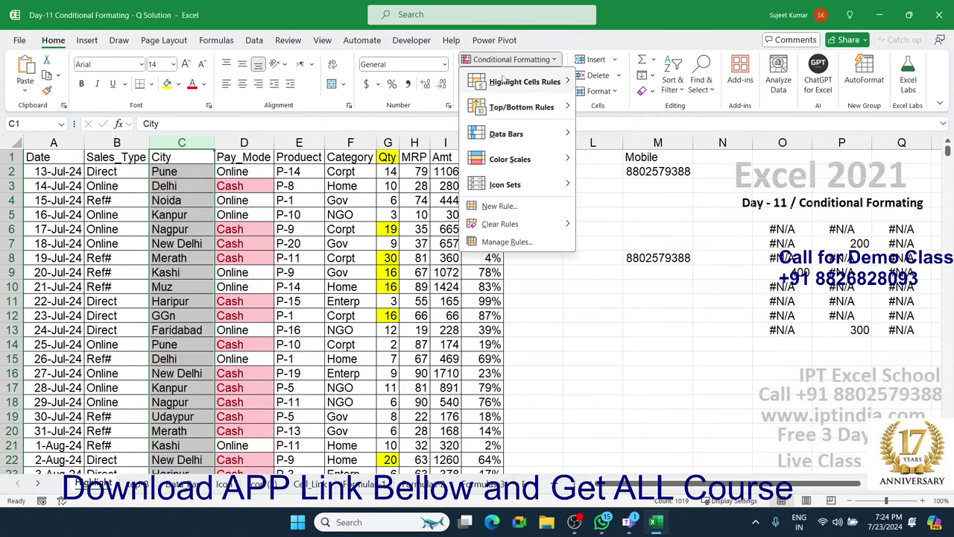
{"action": "mouse_move", "coordinate": [503, 80]}
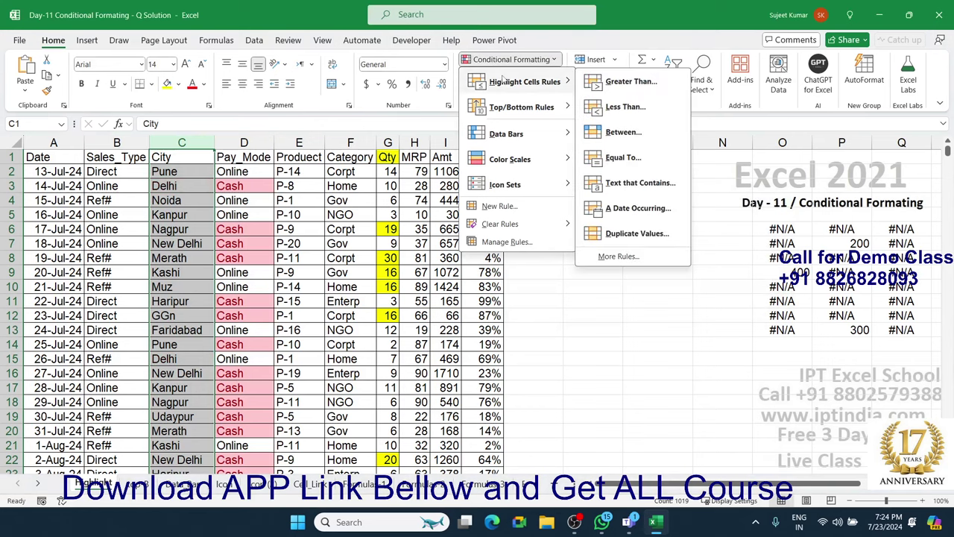
{"action": "left_click", "coordinate": [674, 184]}
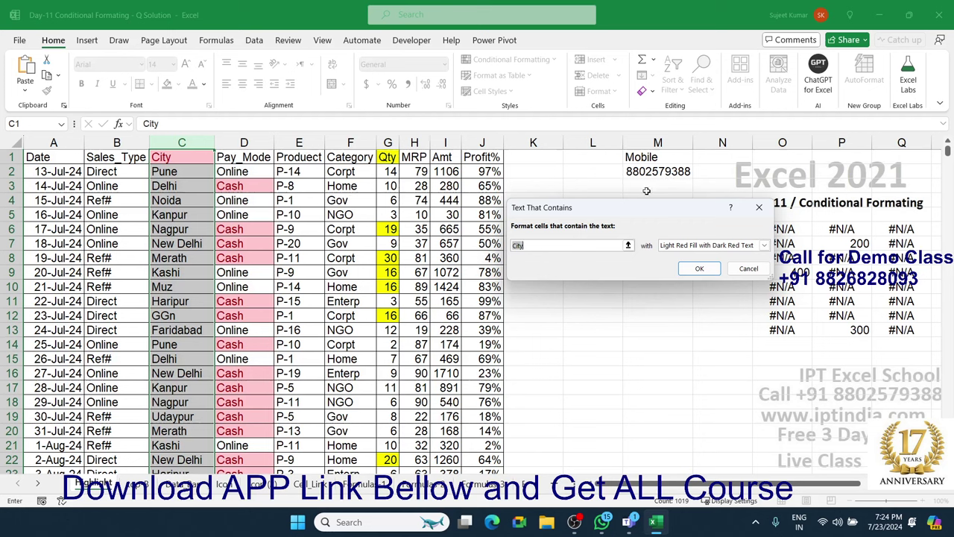
{"action": "type", "text": "De"}
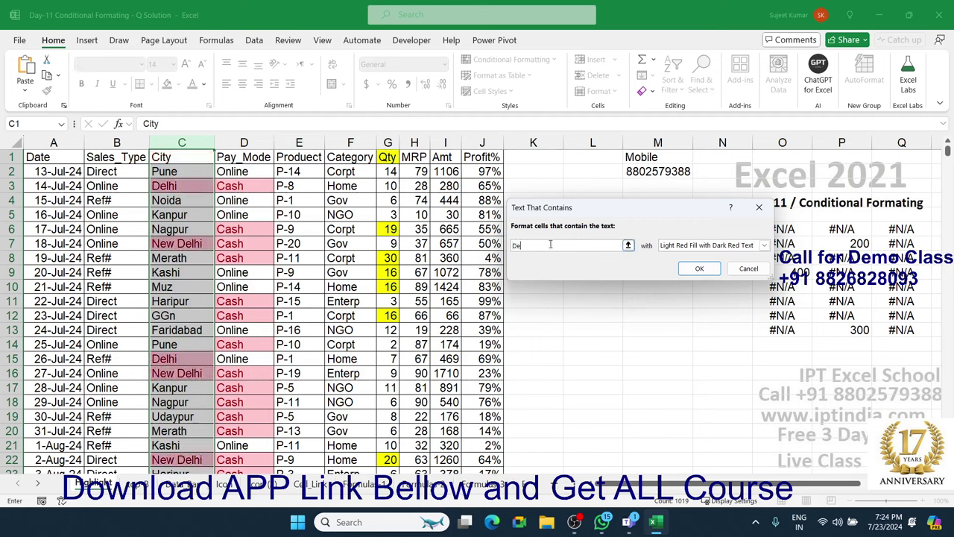
{"action": "type", "text": "lhi"}
{"action": "key", "text": "Escape"}
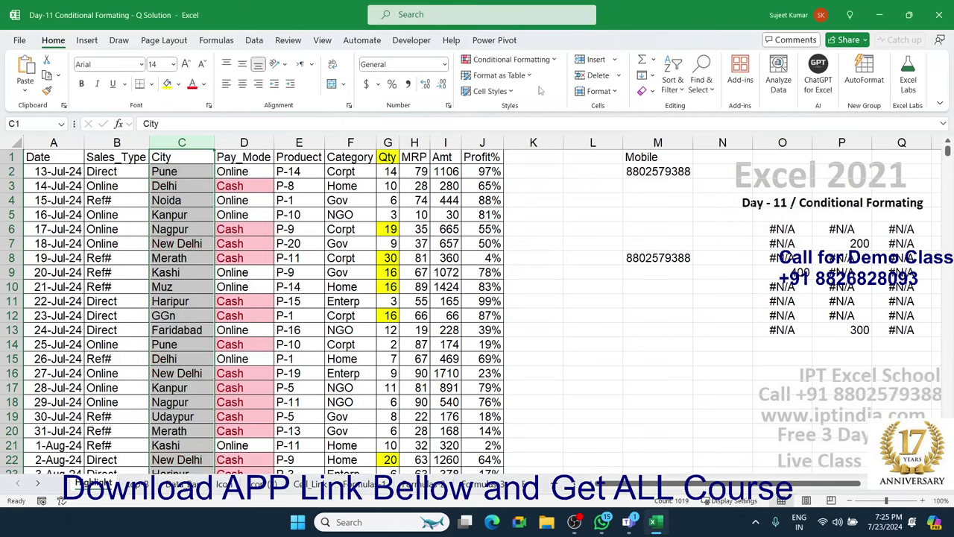
Step: Select the Date column, column A
{"action": "left_click", "coordinate": [529, 76]}
{"action": "left_click", "coordinate": [533, 60]}
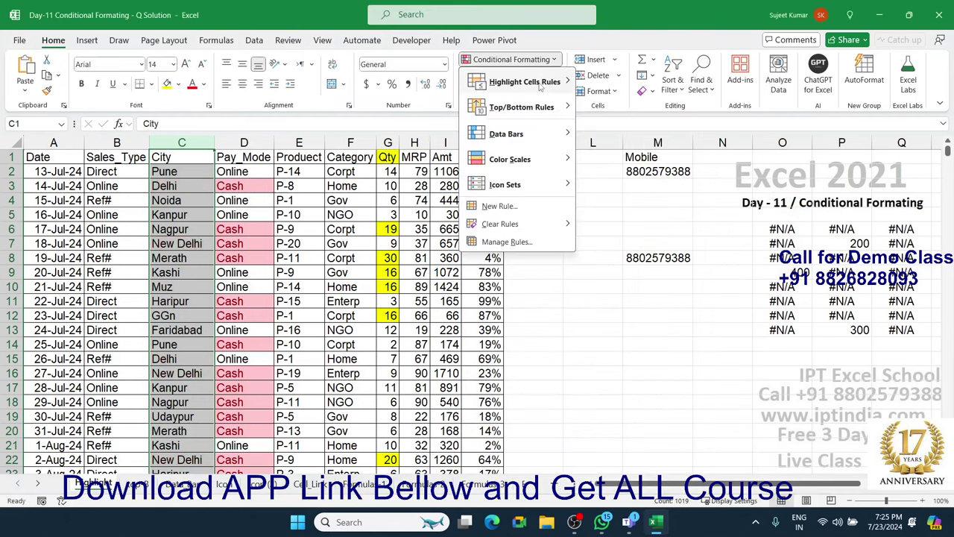
{"action": "mouse_move", "coordinate": [543, 84]}
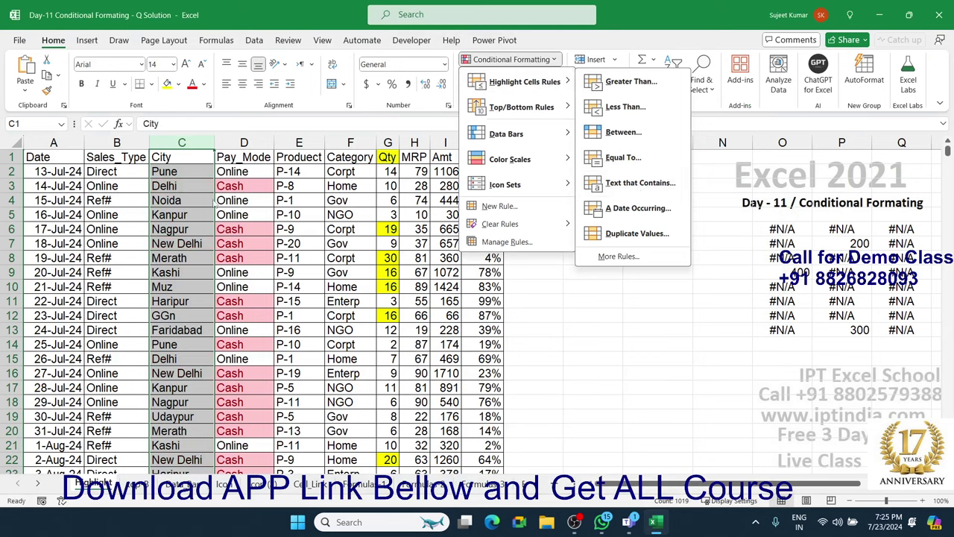
{"action": "left_click", "coordinate": [75, 139]}
{"action": "left_click", "coordinate": [75, 140]}
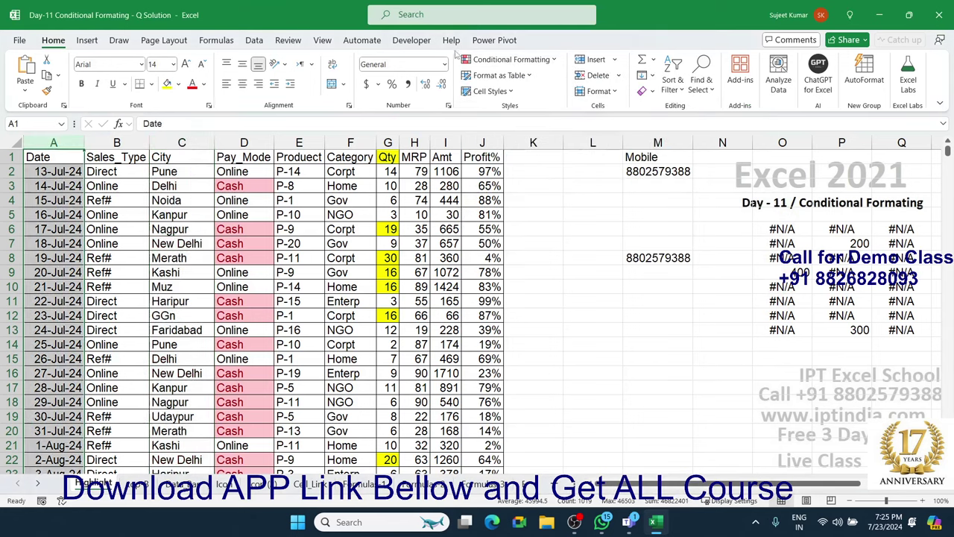
Step: Try an Equal To 7/23 rule on the dates, cancel it, and reopen Highlight Cells Rules
{"action": "left_click", "coordinate": [511, 60]}
{"action": "mouse_move", "coordinate": [551, 84]}
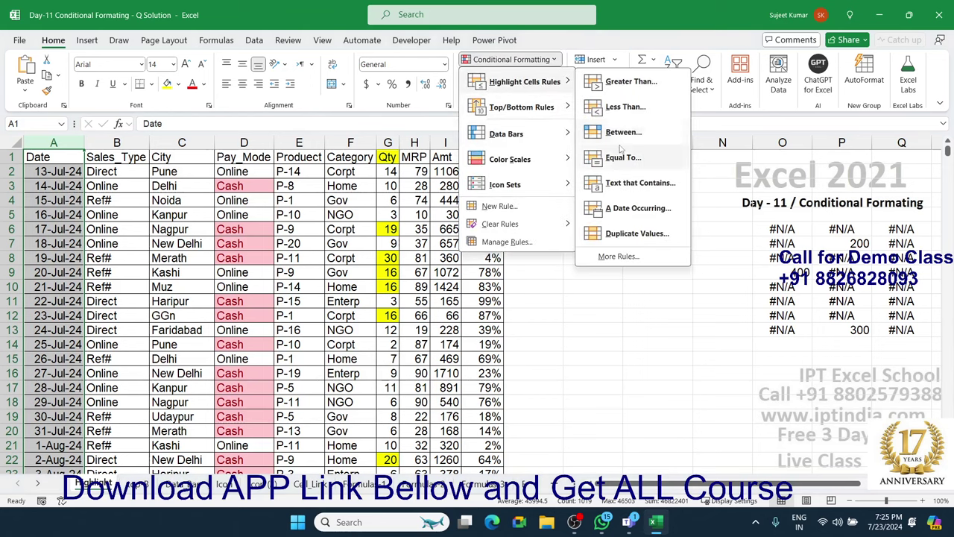
{"action": "left_click", "coordinate": [620, 157]}
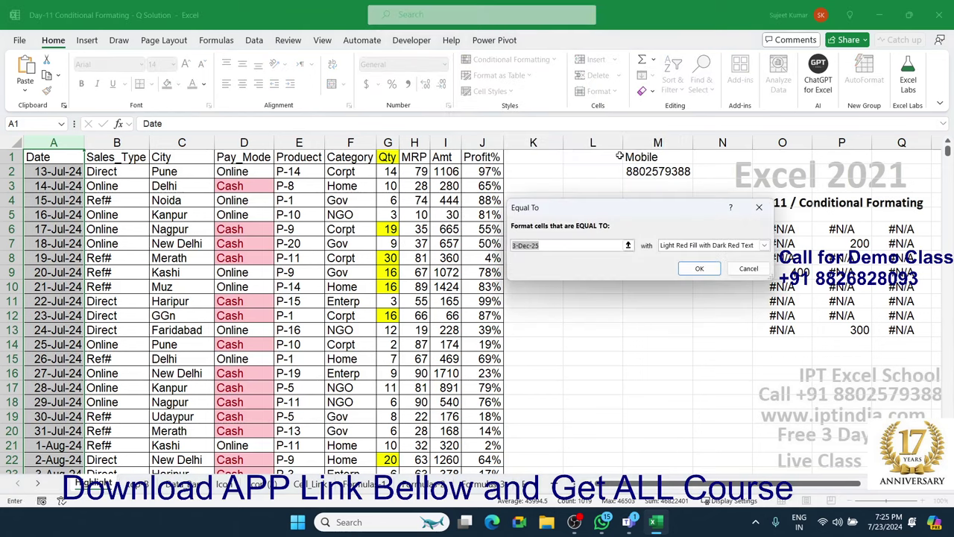
{"action": "type", "text": "23-"}
{"action": "type", "text": "7"}
{"action": "key", "text": "BackSpace"}
{"action": "key", "text": "BackSpace"}
{"action": "key", "text": "BackSpace"}
{"action": "type", "text": "7/"}
{"action": "type", "text": "23"}
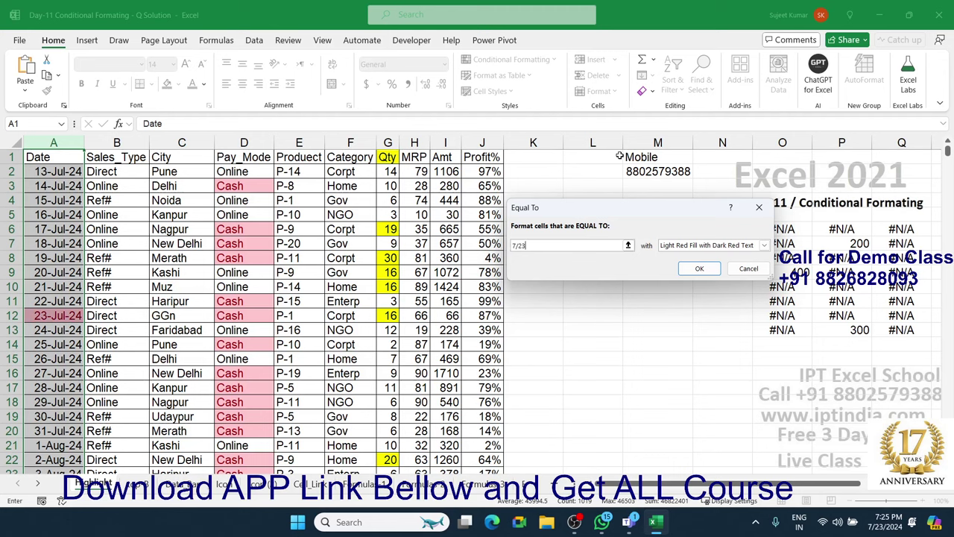
{"action": "left_click", "coordinate": [744, 269]}
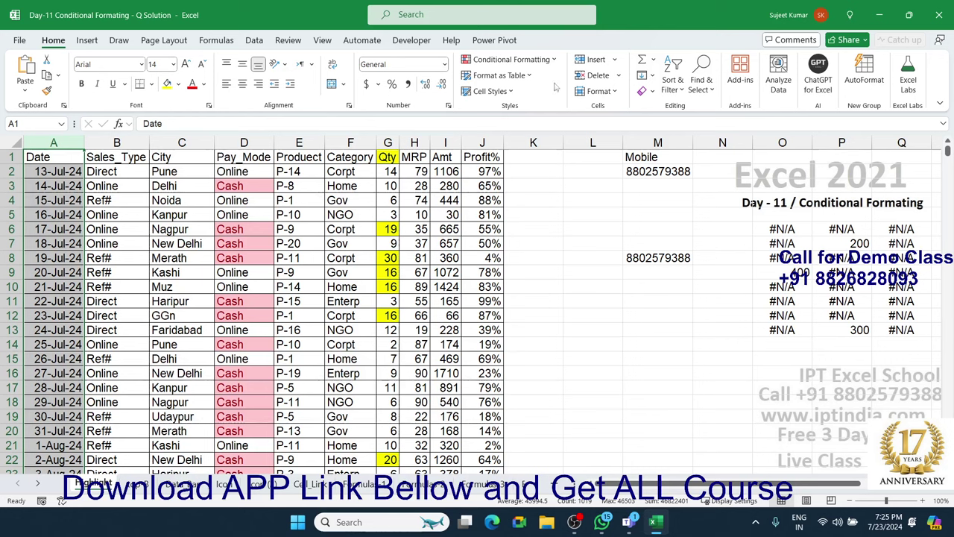
{"action": "left_click", "coordinate": [511, 59]}
{"action": "mouse_move", "coordinate": [542, 84]}
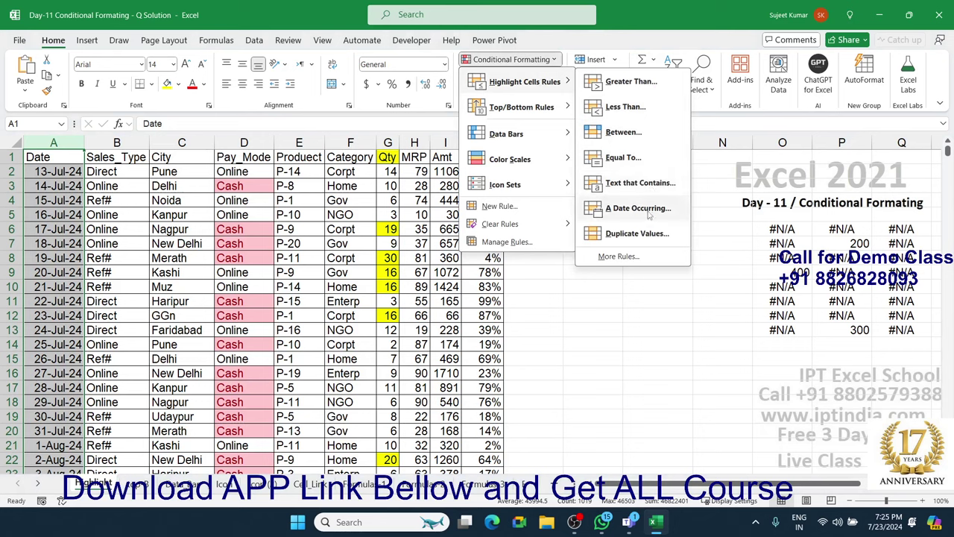
Step: Preview A Date Occurring rule with Today, Tomorrow, In the last 7 days, Last week, then This week
{"action": "left_click", "coordinate": [638, 209]}
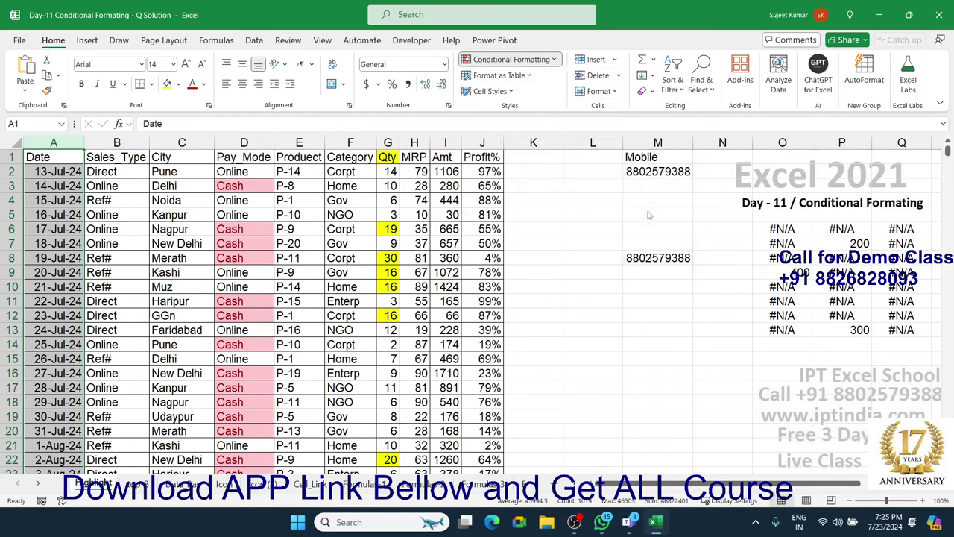
{"action": "left_click", "coordinate": [573, 233]}
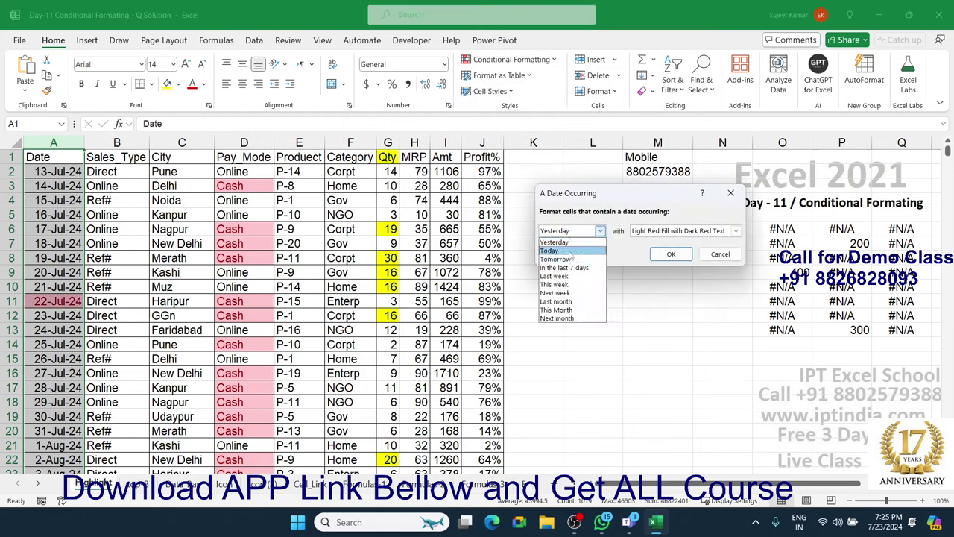
{"action": "left_click", "coordinate": [571, 254]}
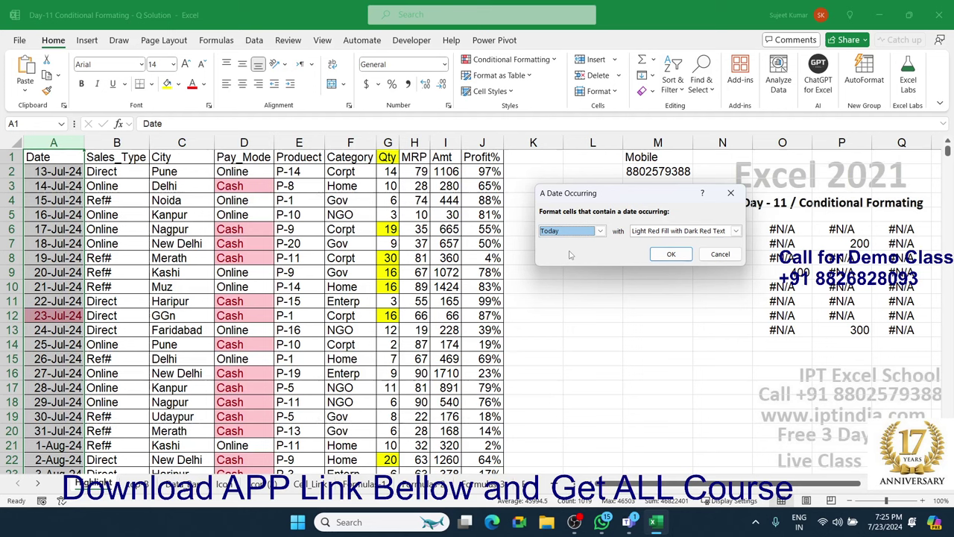
{"action": "left_click", "coordinate": [568, 233]}
{"action": "left_click", "coordinate": [568, 259]}
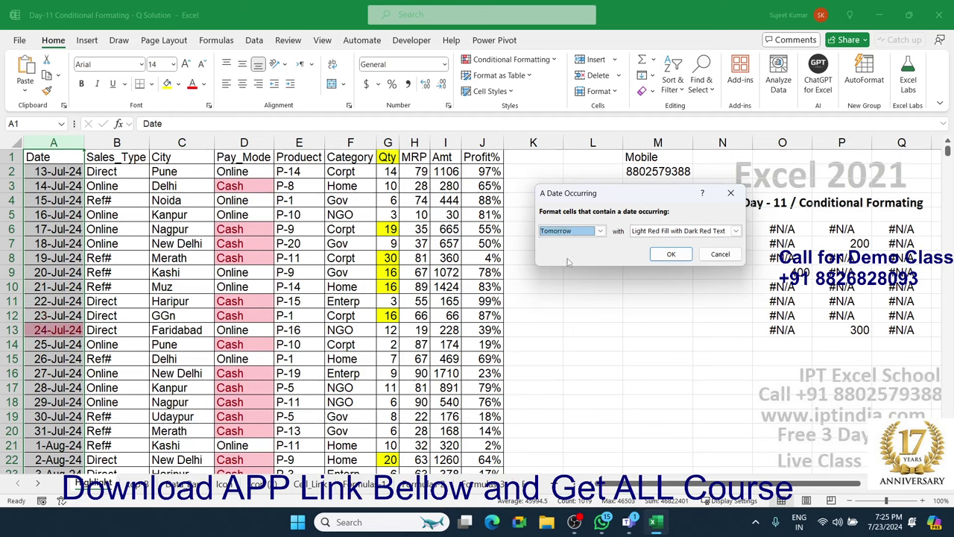
{"action": "left_click", "coordinate": [600, 231]}
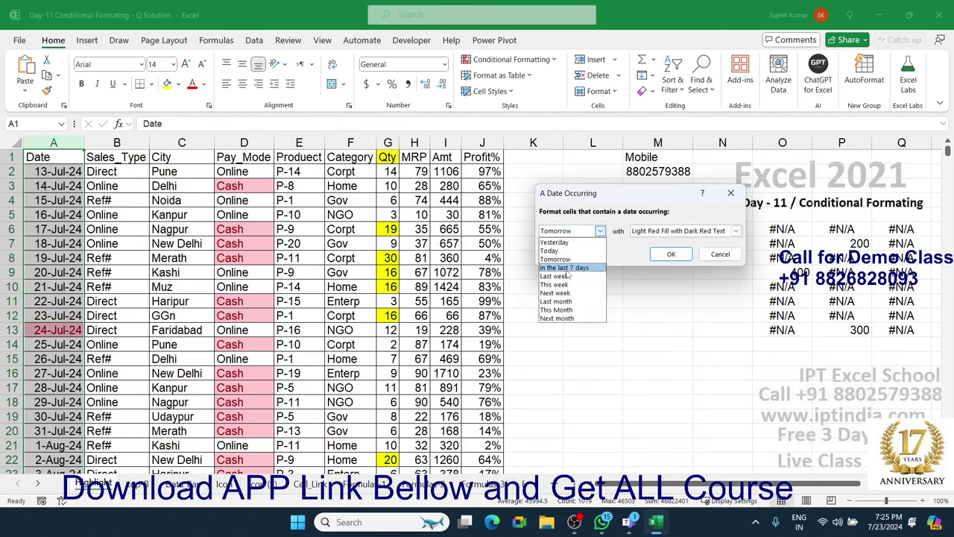
{"action": "left_click", "coordinate": [567, 267]}
{"action": "left_click", "coordinate": [561, 232]}
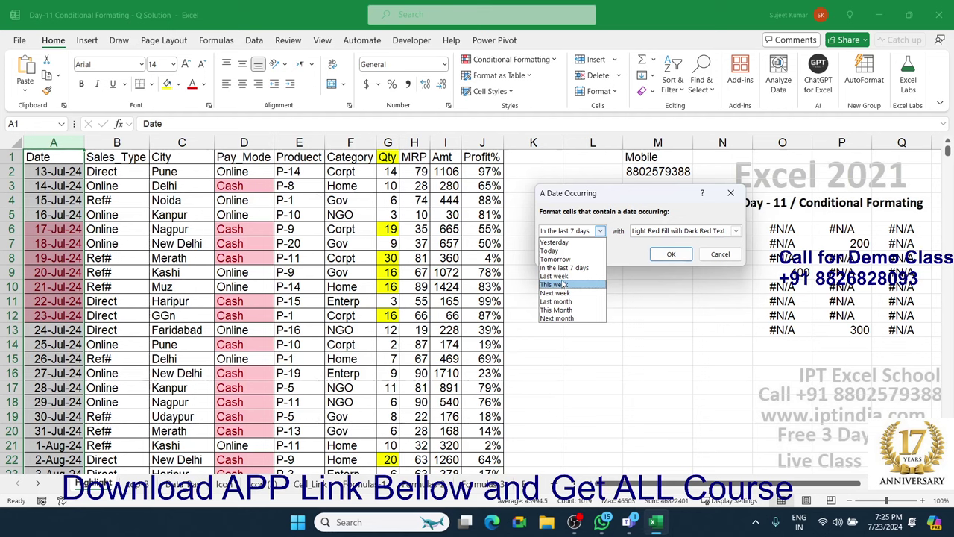
{"action": "left_click", "coordinate": [558, 276]}
{"action": "left_click", "coordinate": [567, 231]}
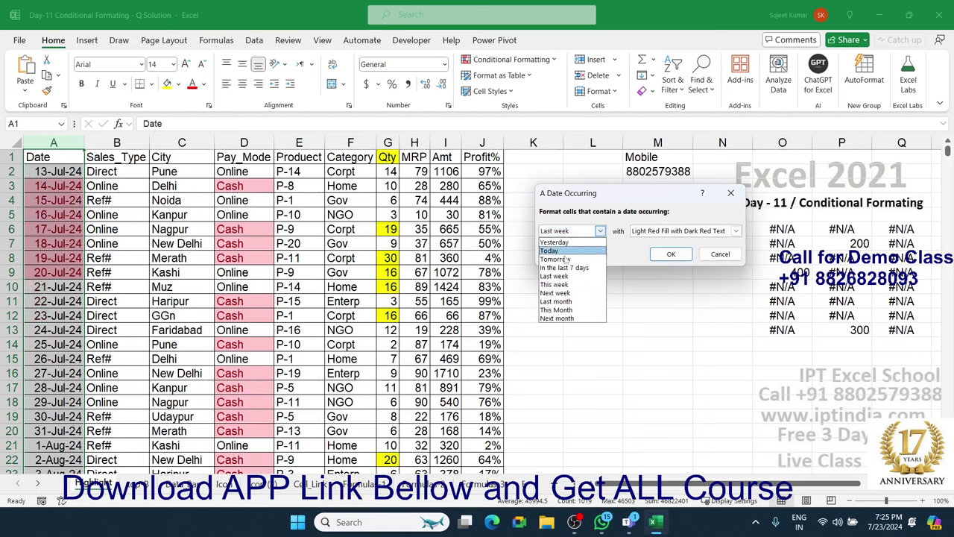
{"action": "left_click", "coordinate": [567, 285]}
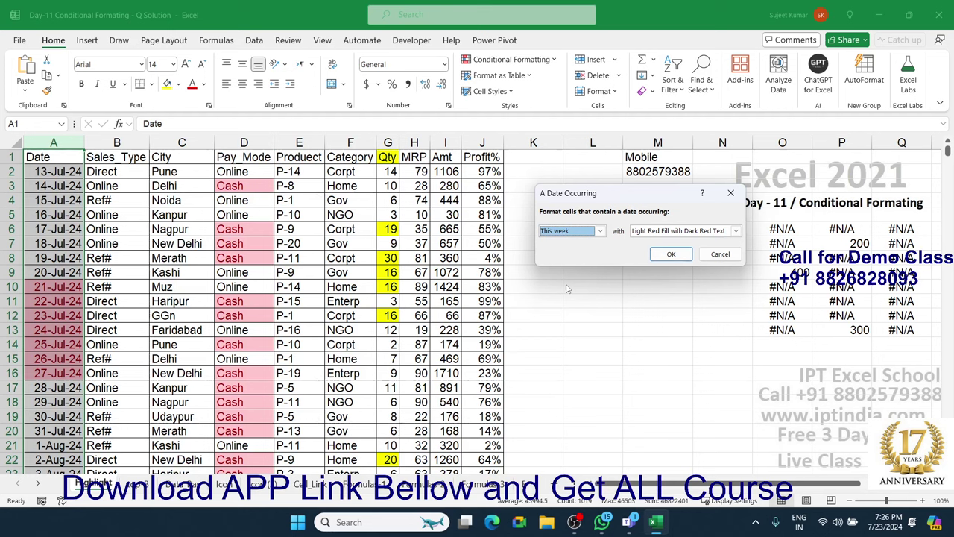
{"action": "left_click", "coordinate": [707, 253]}
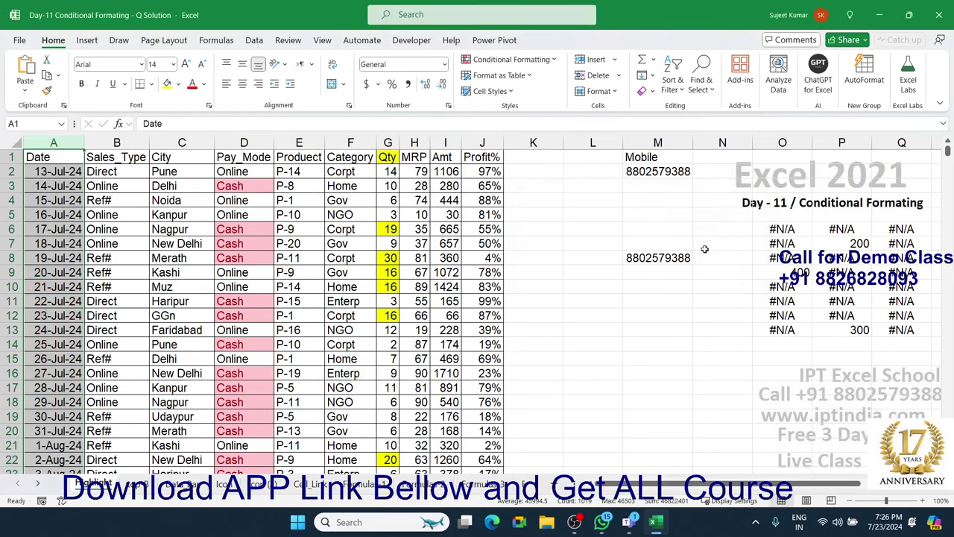
{"action": "left_click", "coordinate": [189, 203]}
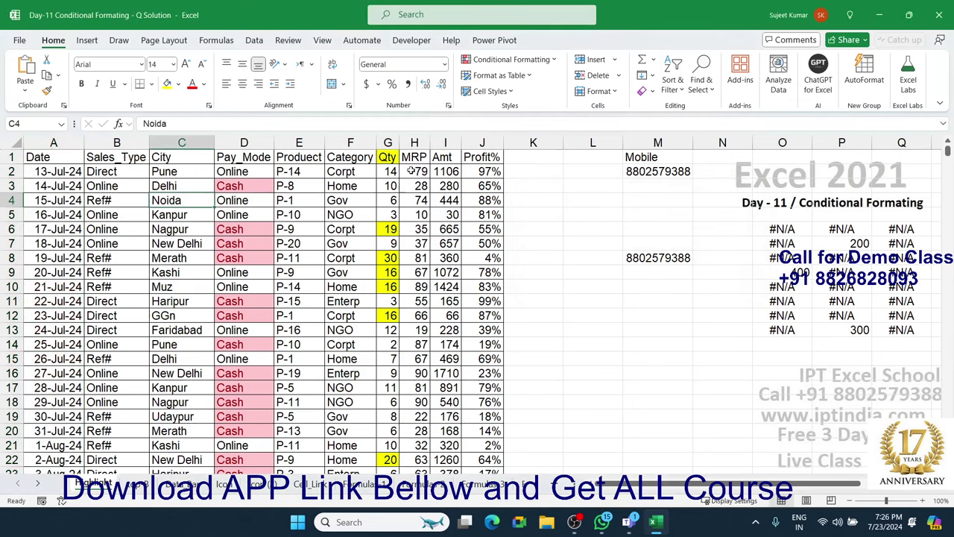
{"action": "left_click", "coordinate": [416, 143]}
{"action": "left_click", "coordinate": [511, 59]}
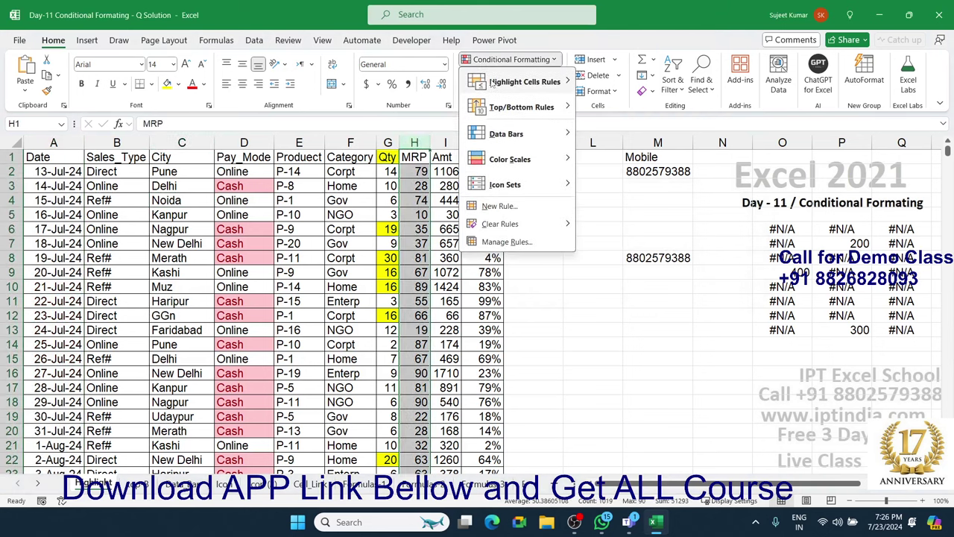
{"action": "mouse_move", "coordinate": [552, 112]}
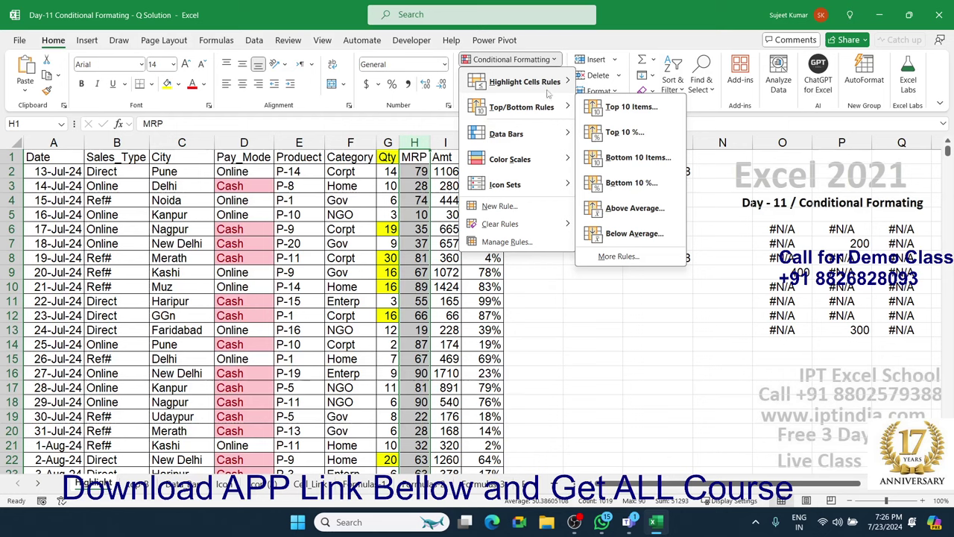
{"action": "mouse_move", "coordinate": [549, 88]}
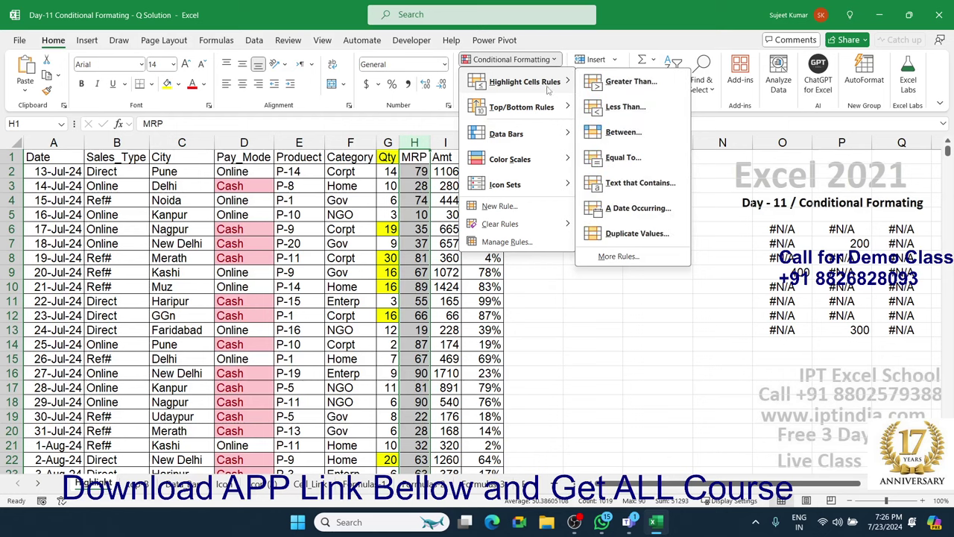
{"action": "left_click", "coordinate": [632, 234]}
{"action": "left_click", "coordinate": [562, 231]}
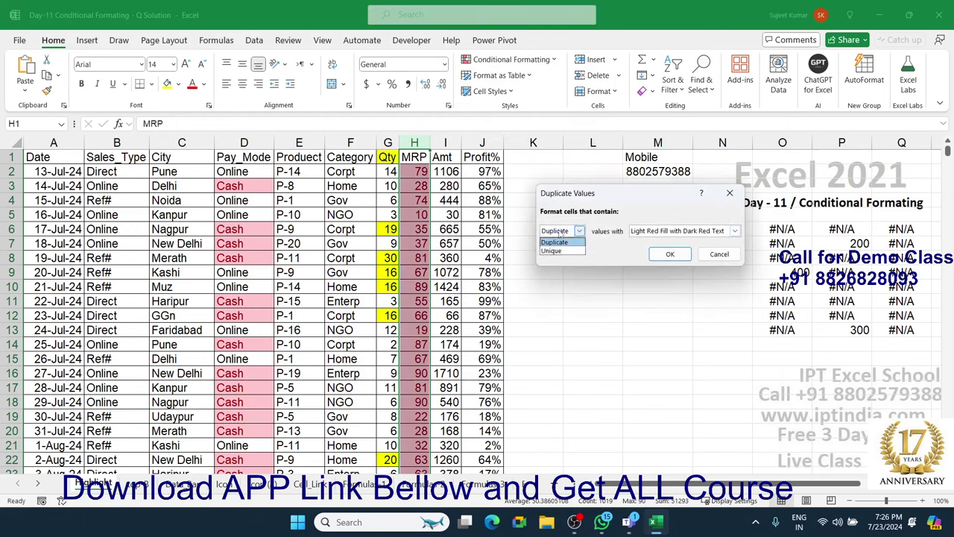
{"action": "left_click", "coordinate": [559, 255]}
{"action": "left_click", "coordinate": [578, 231]}
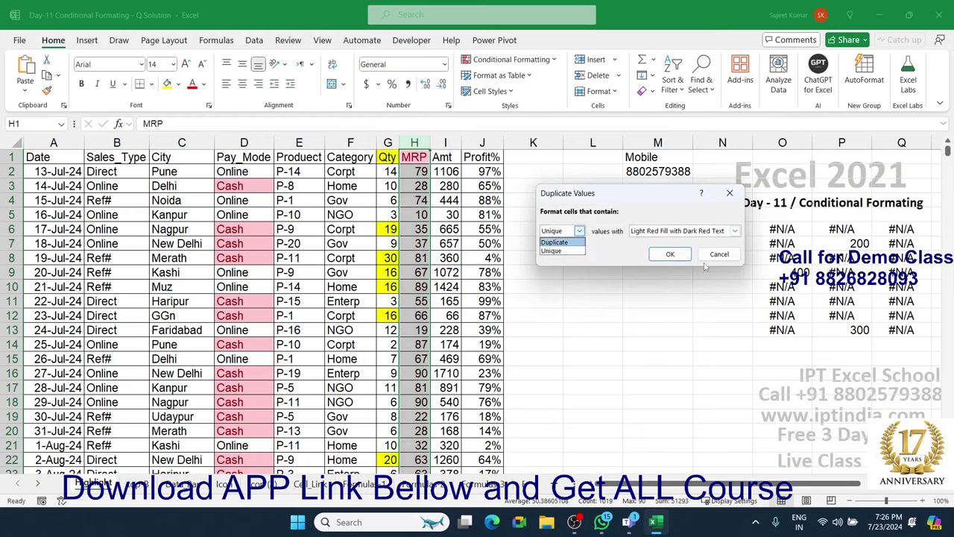
{"action": "left_click", "coordinate": [555, 242]}
{"action": "left_click", "coordinate": [720, 254]}
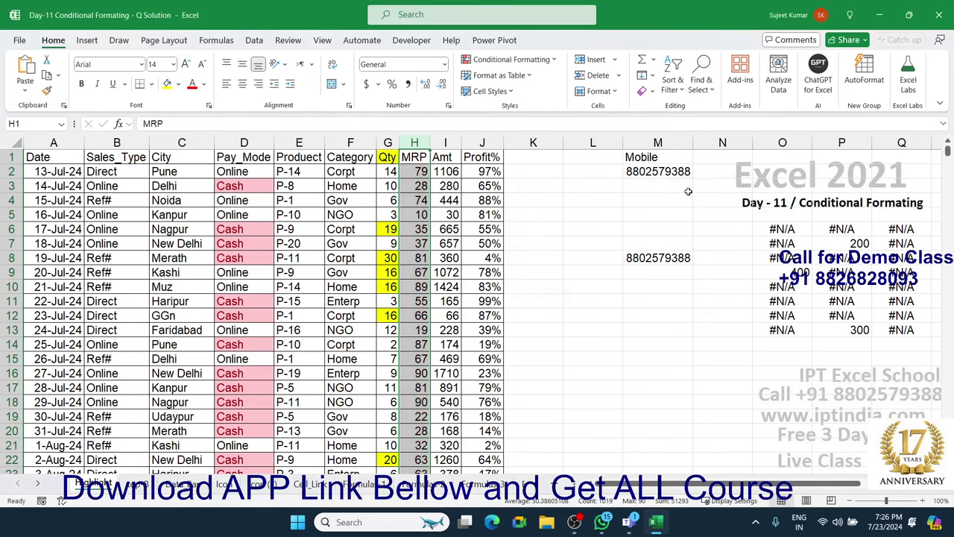
Step: Start a Duplicate Values rule on the Mobile column with Duplicate selected
{"action": "left_click", "coordinate": [657, 142]}
{"action": "left_click", "coordinate": [511, 59]}
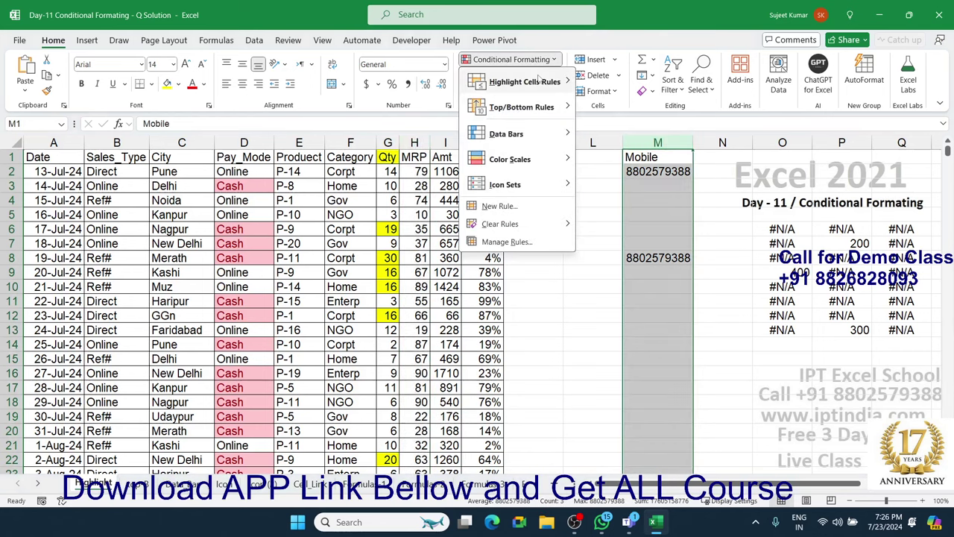
{"action": "mouse_move", "coordinate": [524, 82]}
{"action": "left_click", "coordinate": [648, 232]}
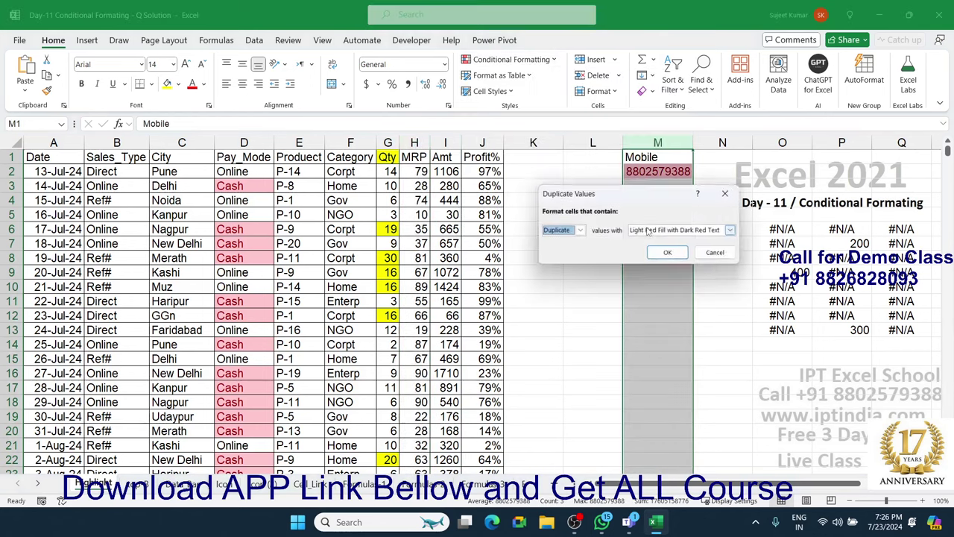
{"action": "left_click", "coordinate": [580, 232]}
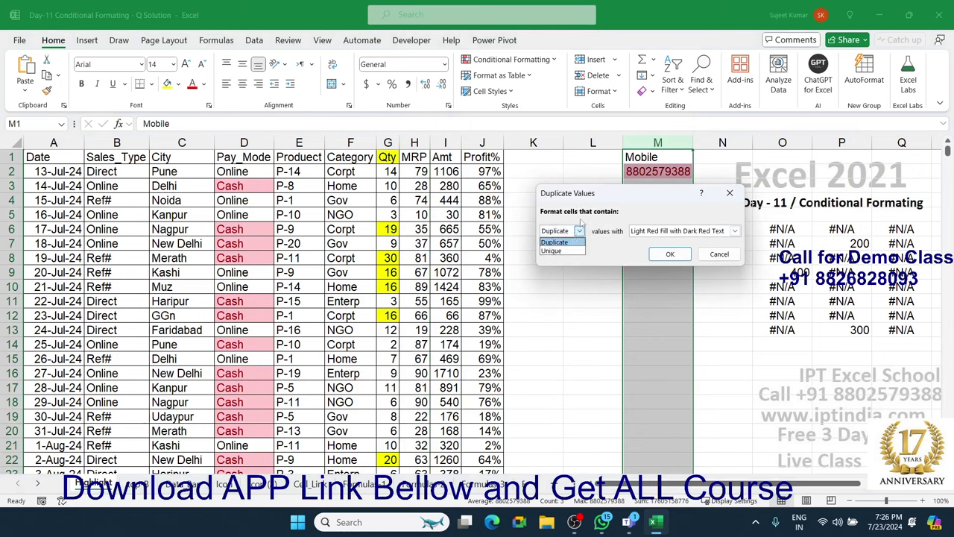
{"action": "left_click", "coordinate": [596, 196]}
{"action": "left_click_drag", "start_coordinate": [596, 196], "coordinate": [423, 196]}
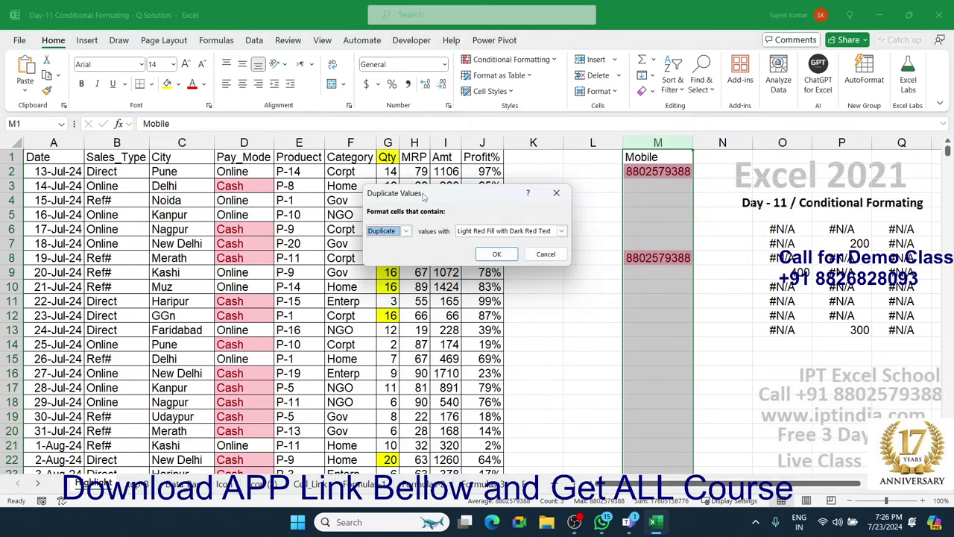
Step: Review the duplicate highlight styles, discard the rule, and reopen Highlight Cells Rules
{"action": "left_click", "coordinate": [397, 232]}
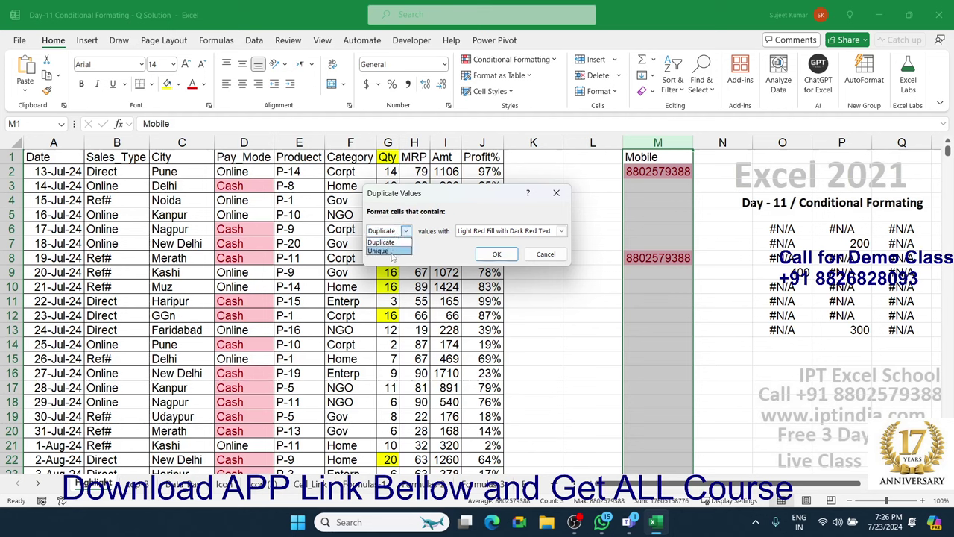
{"action": "left_click", "coordinate": [556, 232]}
{"action": "left_click", "coordinate": [556, 233]}
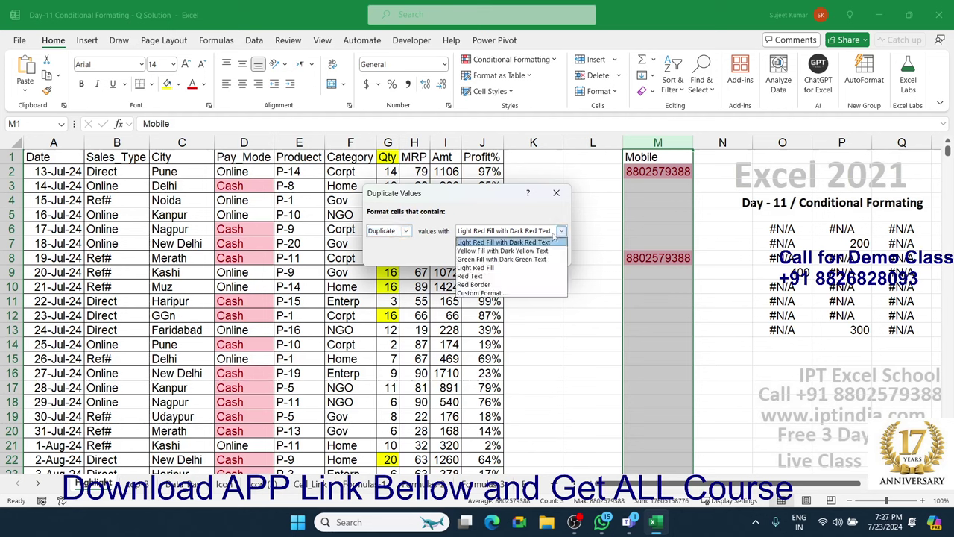
{"action": "left_click", "coordinate": [556, 193]}
{"action": "left_click", "coordinate": [556, 193]}
{"action": "left_click", "coordinate": [493, 60]}
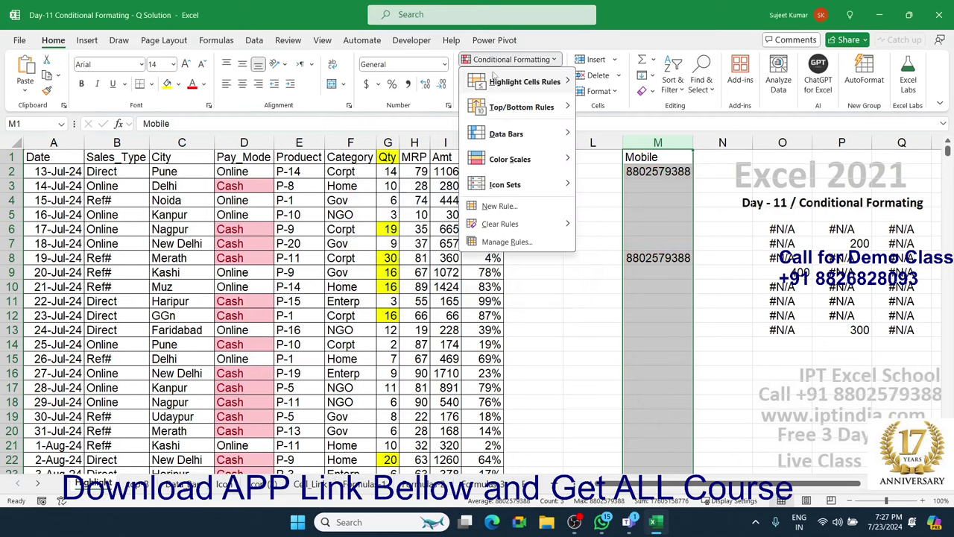
{"action": "mouse_move", "coordinate": [494, 79]}
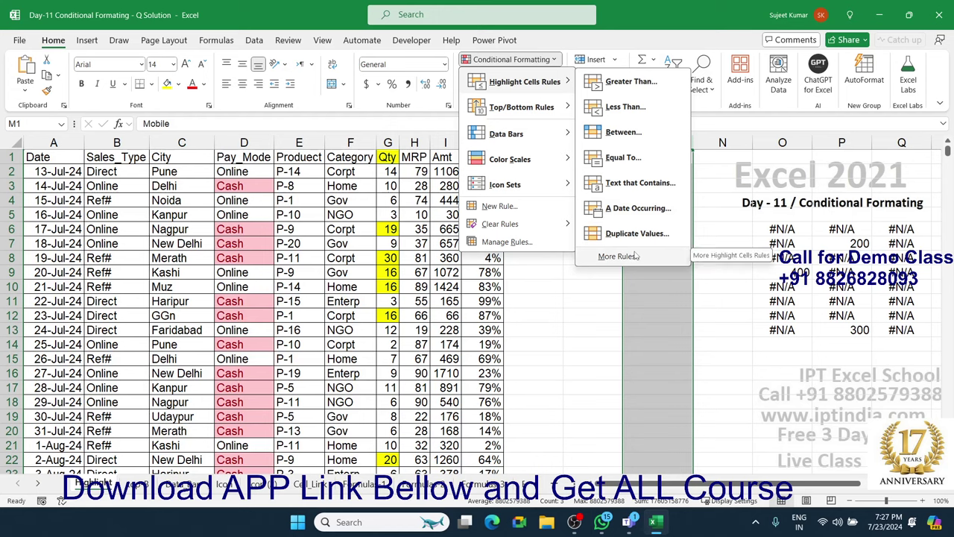
{"action": "left_click", "coordinate": [619, 256]}
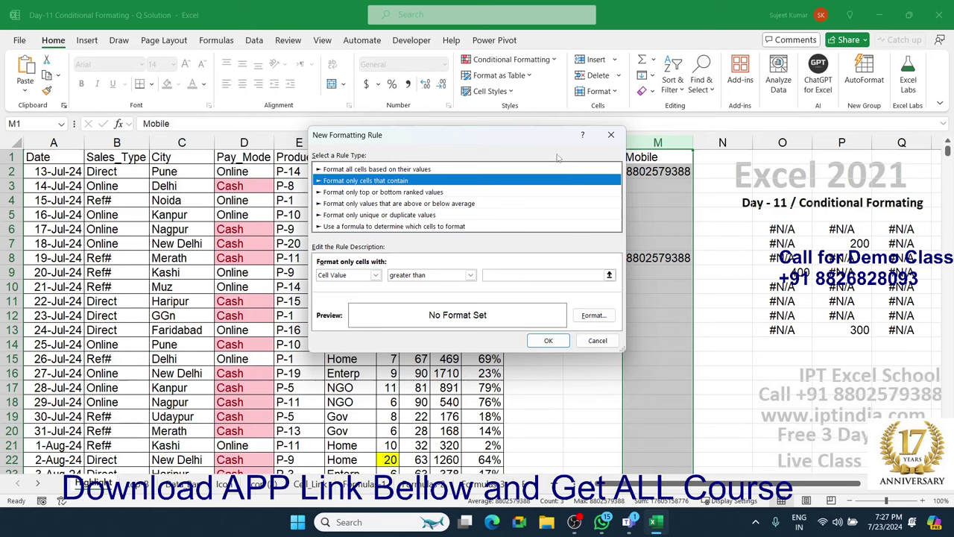
{"action": "left_click", "coordinate": [610, 135]}
{"action": "left_click", "coordinate": [511, 59]}
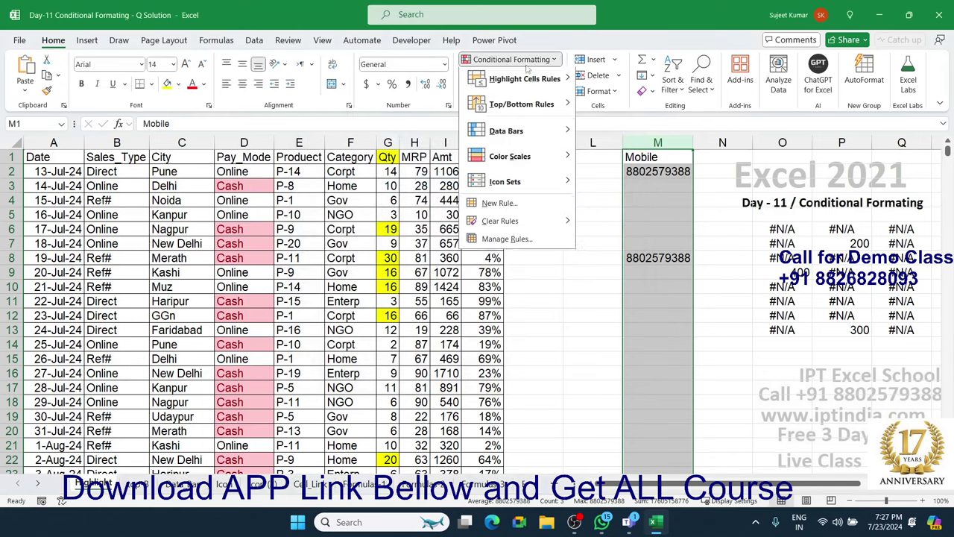
{"action": "mouse_move", "coordinate": [528, 82]}
{"action": "left_click", "coordinate": [618, 255]}
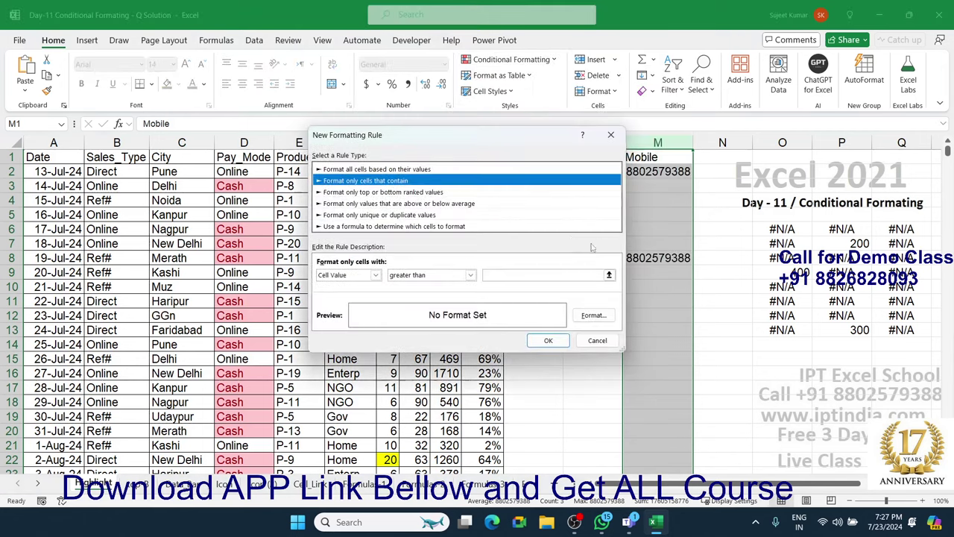
{"action": "left_click_drag", "start_coordinate": [556, 142], "coordinate": [312, 164]}
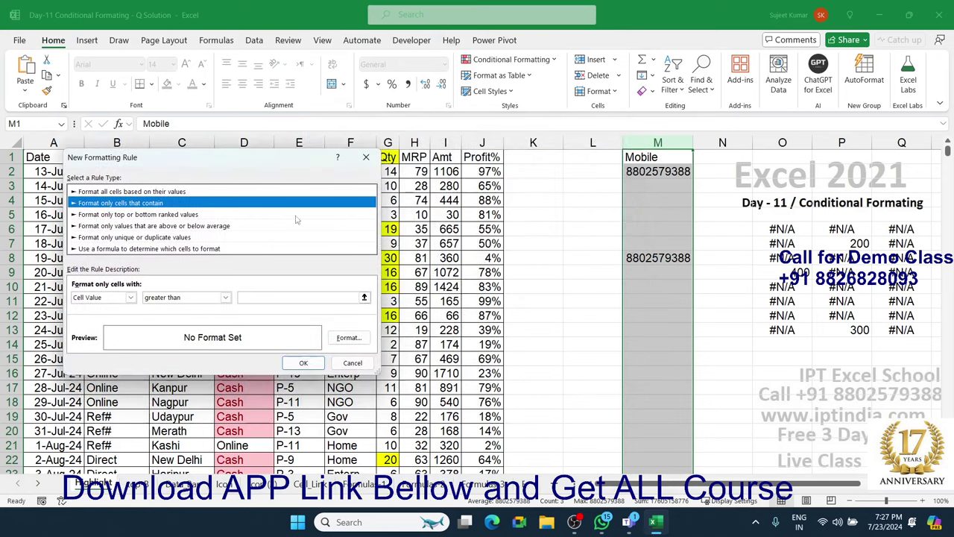
{"action": "left_click", "coordinate": [171, 301]}
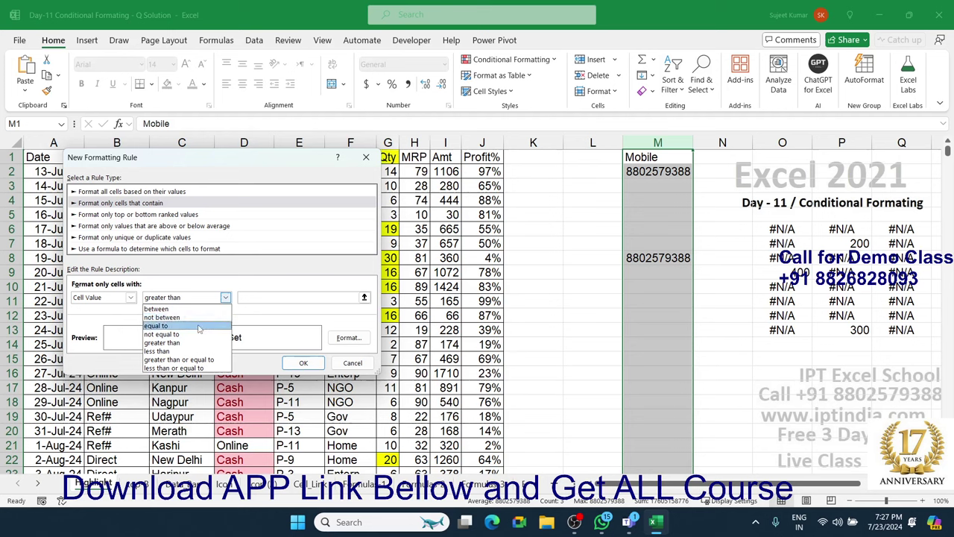
{"action": "left_click", "coordinate": [199, 326]}
{"action": "left_click", "coordinate": [264, 298]}
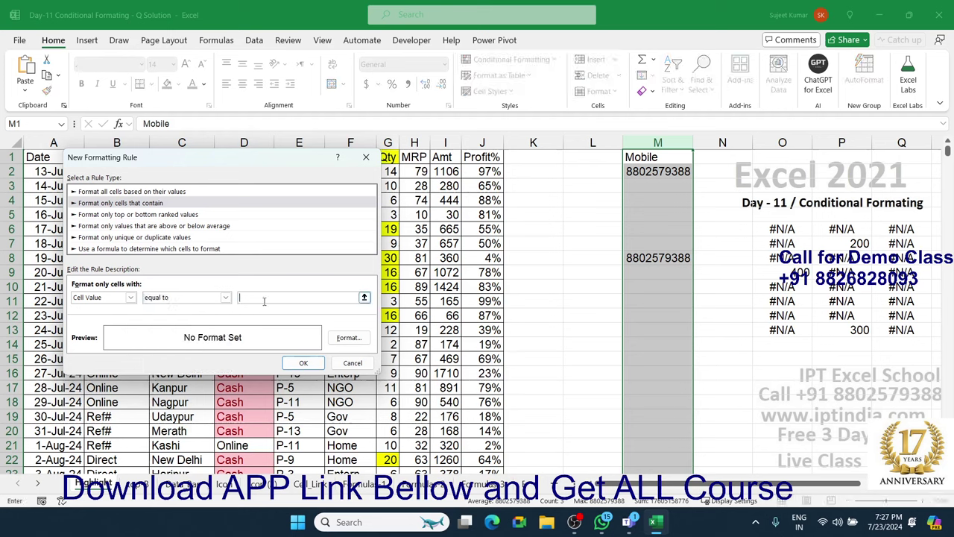
{"action": "type", "text": "0"}
{"action": "left_click", "coordinate": [348, 337]}
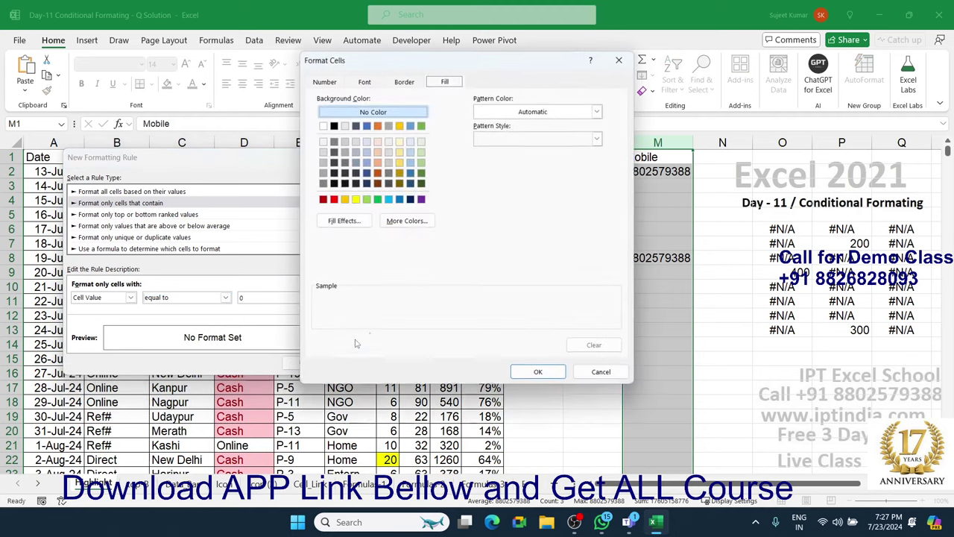
{"action": "left_click", "coordinate": [365, 201]}
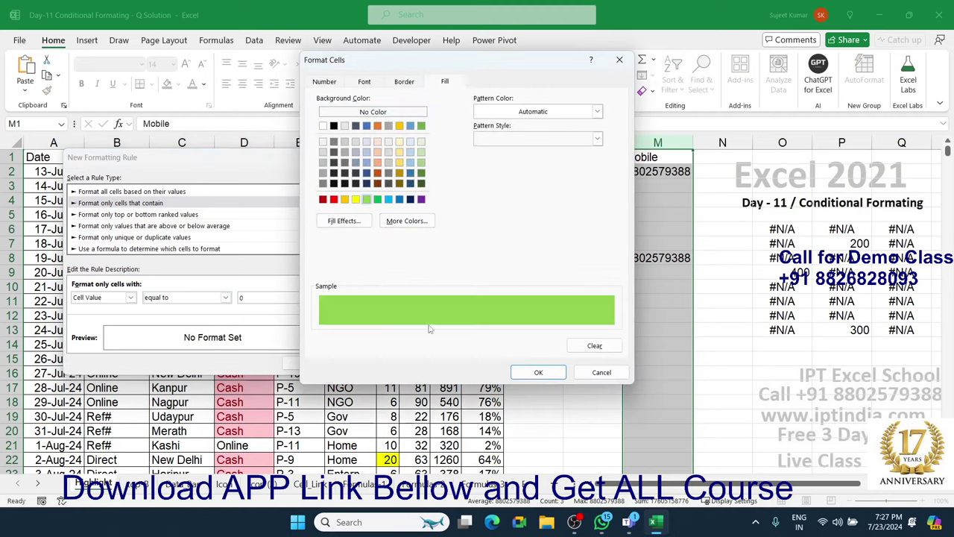
{"action": "left_click", "coordinate": [538, 372]}
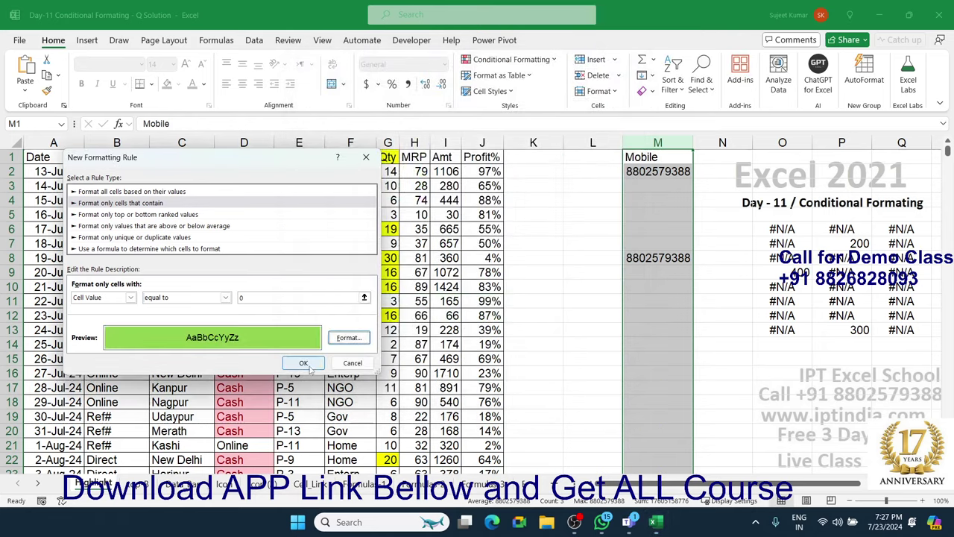
{"action": "left_click", "coordinate": [120, 298]}
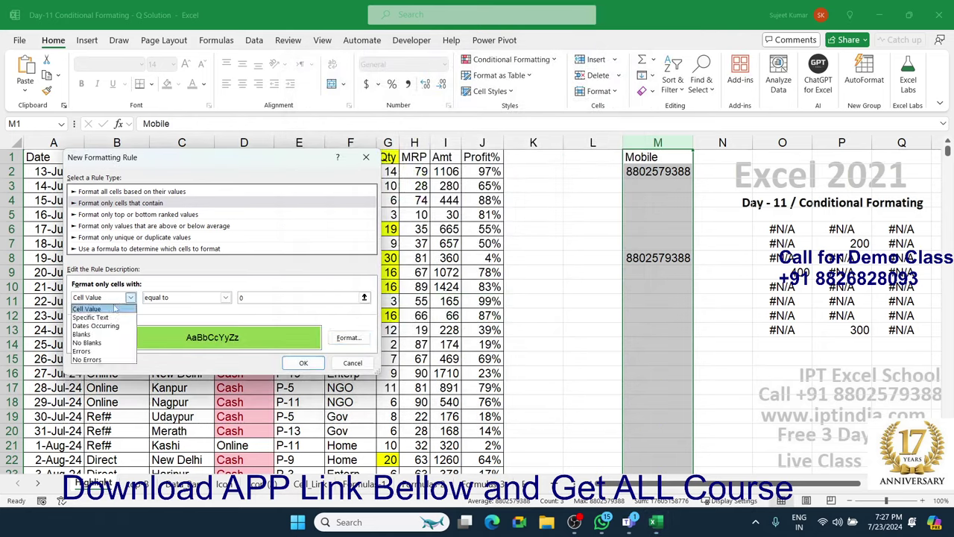
{"action": "left_click", "coordinate": [91, 317]}
{"action": "left_click", "coordinate": [169, 300]}
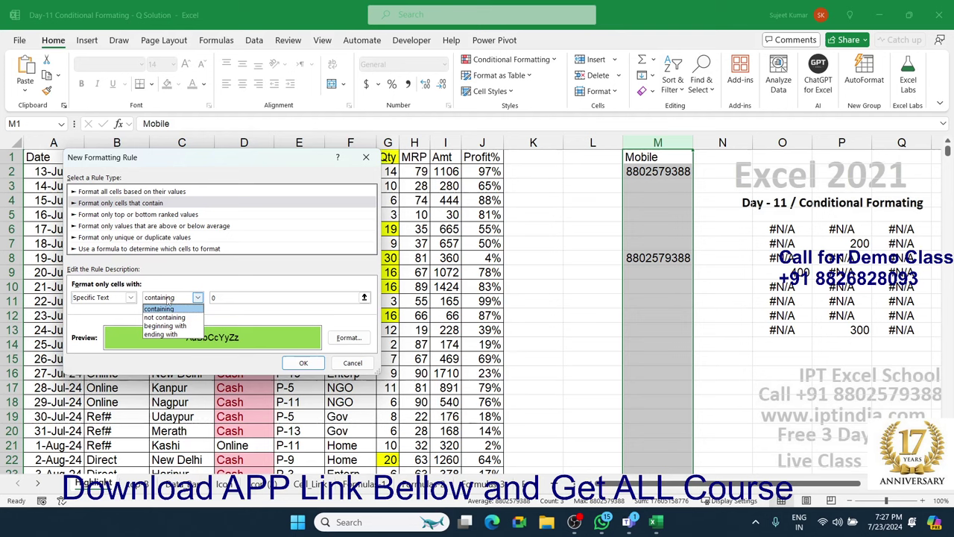
{"action": "left_click", "coordinate": [130, 298]}
{"action": "left_click", "coordinate": [130, 297]}
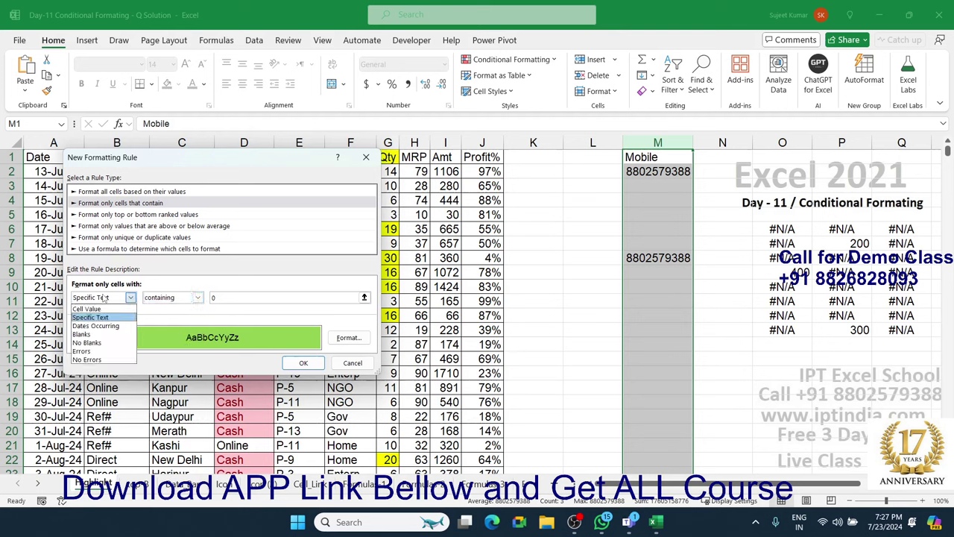
{"action": "left_click", "coordinate": [82, 334]}
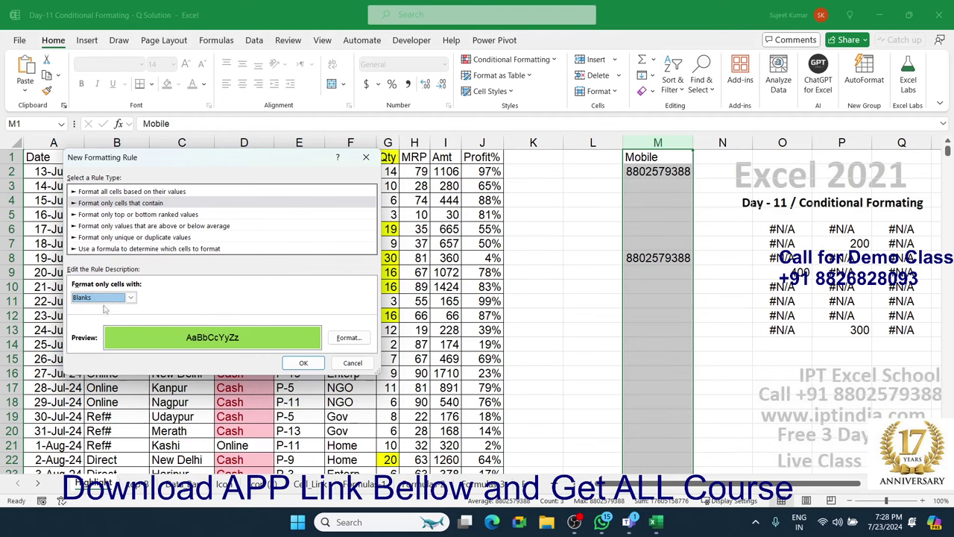
{"action": "left_click", "coordinate": [106, 301]}
{"action": "left_click", "coordinate": [104, 343]}
{"action": "left_click", "coordinate": [130, 298]}
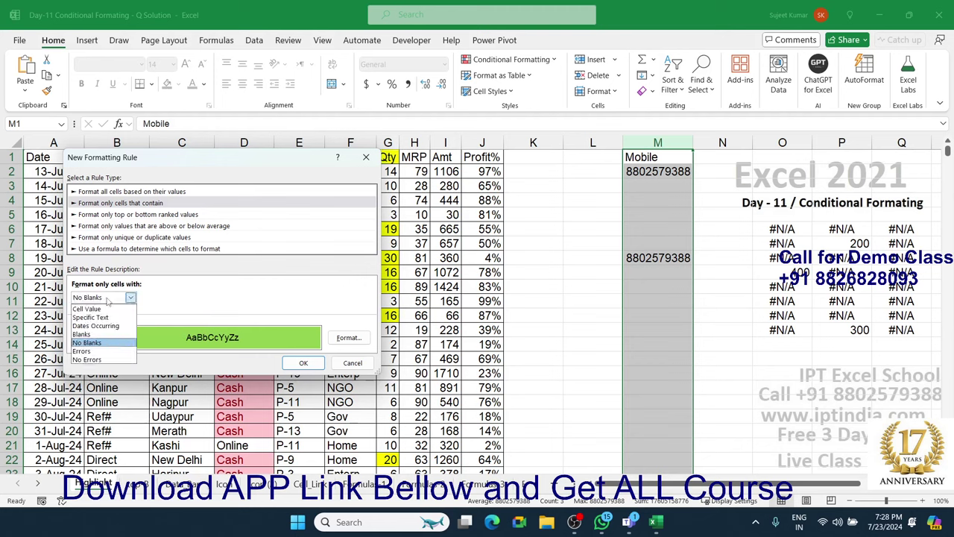
{"action": "left_click", "coordinate": [357, 364]}
{"action": "left_click", "coordinate": [353, 363]}
{"action": "left_click", "coordinate": [721, 243]}
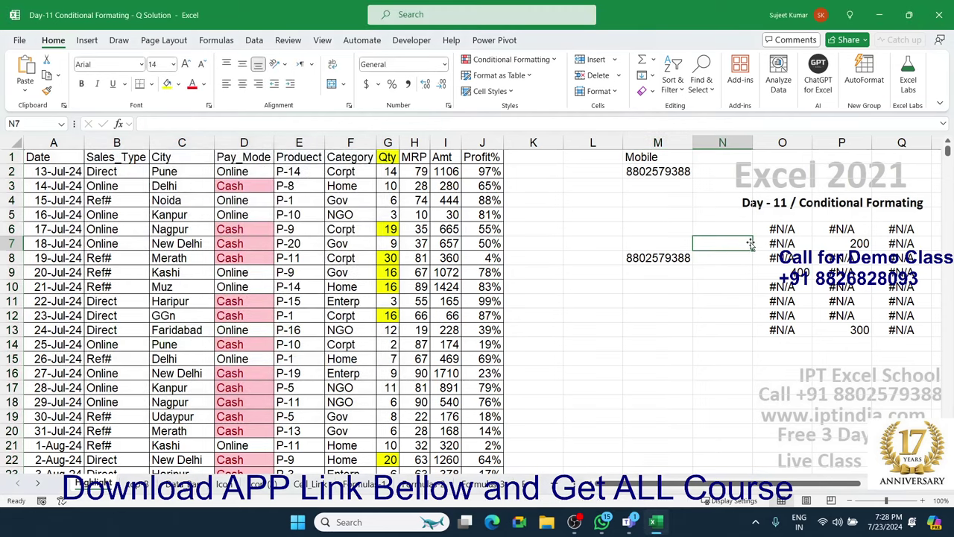
Step: Select O6:T13 and create a new formatting rule targeting cells with Errors
{"action": "key", "text": "Right"}
{"action": "key", "text": "Right"}
{"action": "key", "text": "Right"}
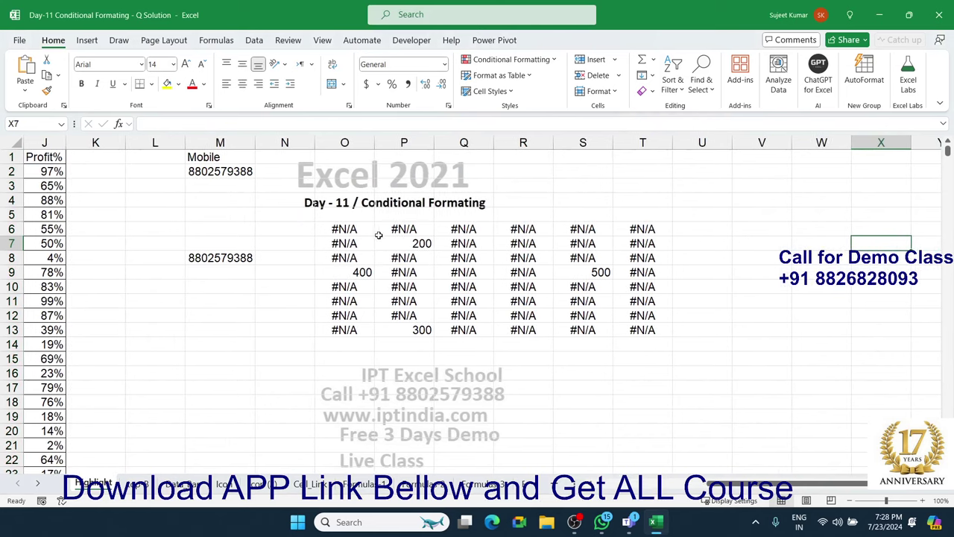
{"action": "mouse_move", "coordinate": [357, 229]}
{"action": "left_mouse_down"}
{"action": "mouse_move", "coordinate": [575, 273]}
{"action": "mouse_move", "coordinate": [633, 326]}
{"action": "left_mouse_up"}
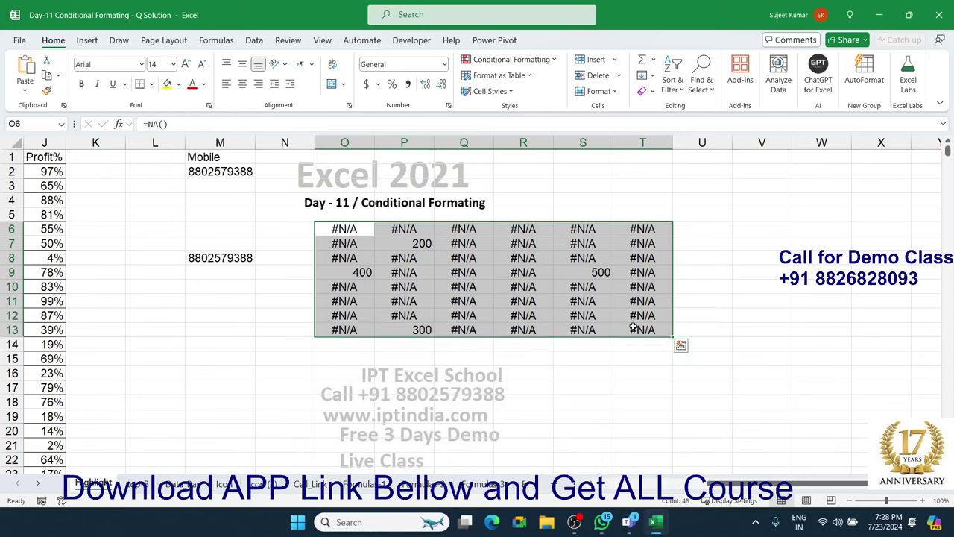
{"action": "left_click", "coordinate": [509, 63]}
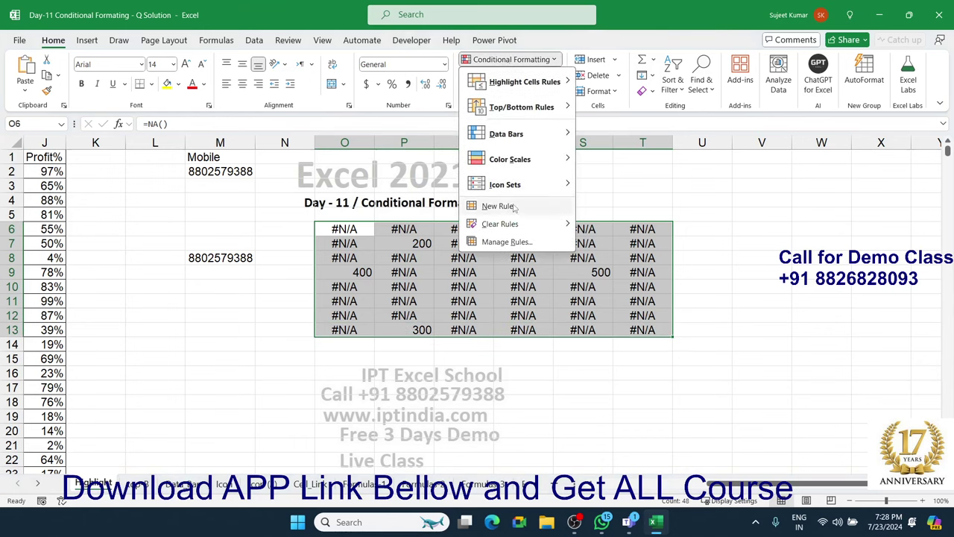
{"action": "mouse_move", "coordinate": [533, 86]}
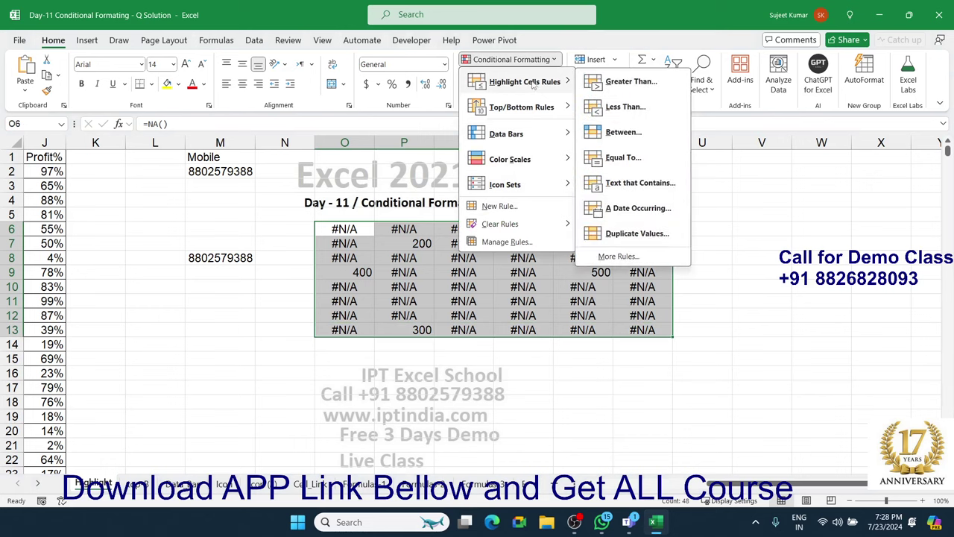
{"action": "left_click", "coordinate": [630, 257]}
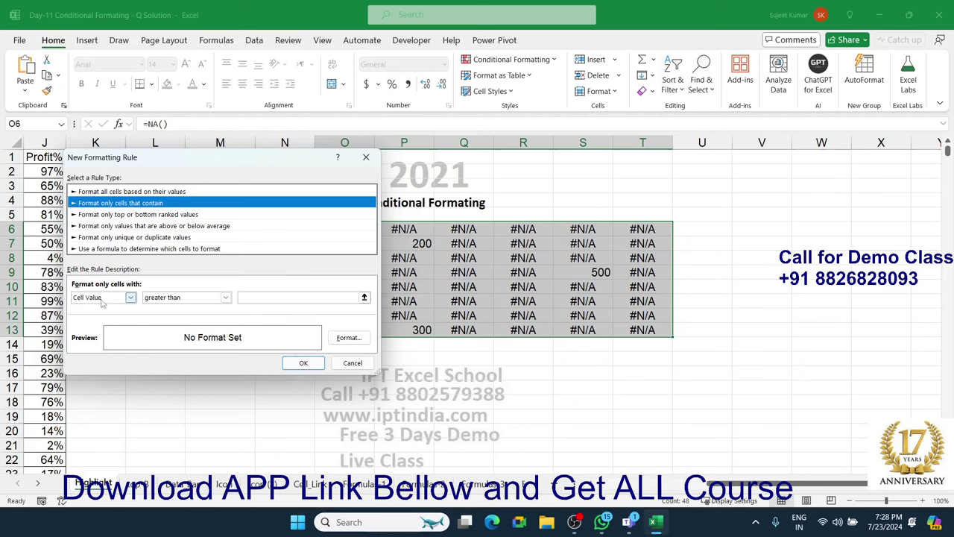
{"action": "left_click", "coordinate": [130, 296]}
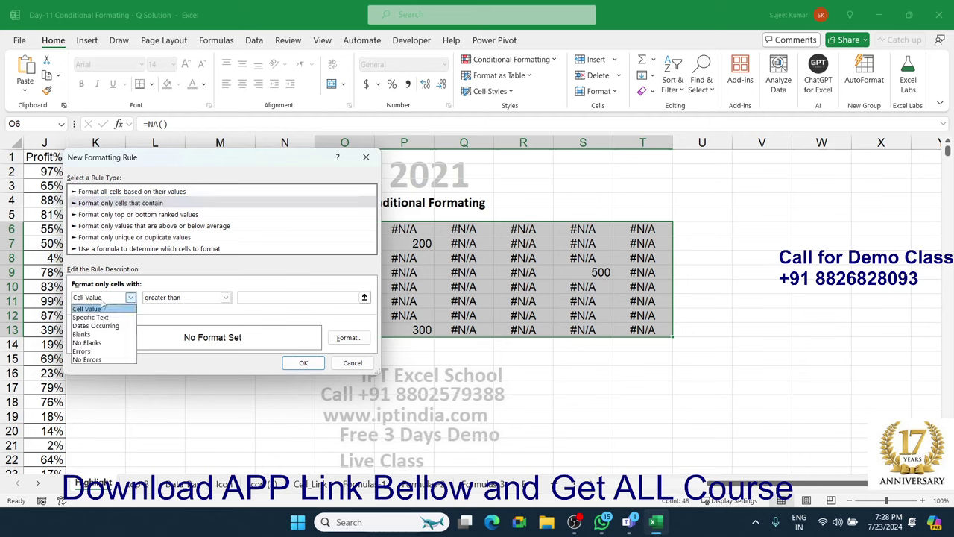
{"action": "left_click", "coordinate": [108, 351]}
Step: Give the error cells a white font and apply the rule
{"action": "left_click", "coordinate": [340, 337]}
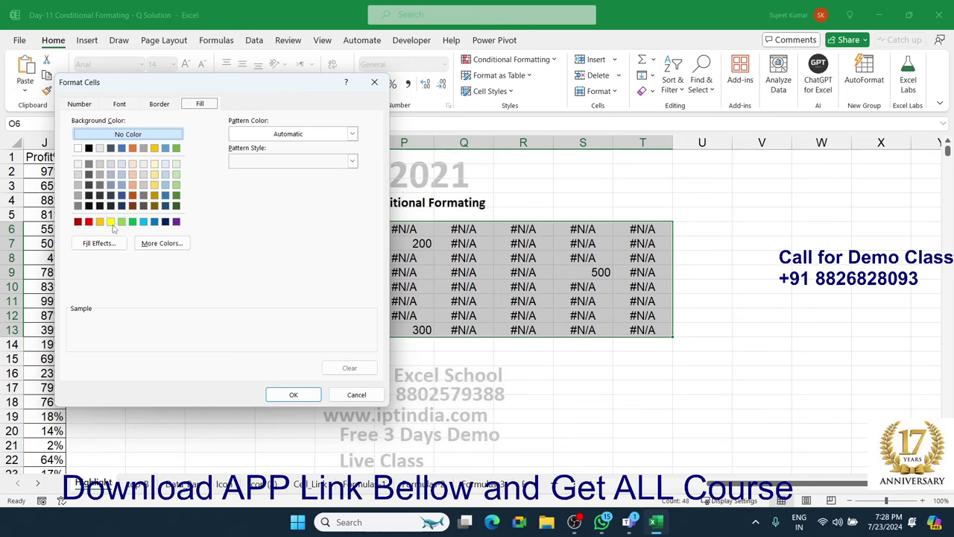
{"action": "left_click", "coordinate": [131, 105]}
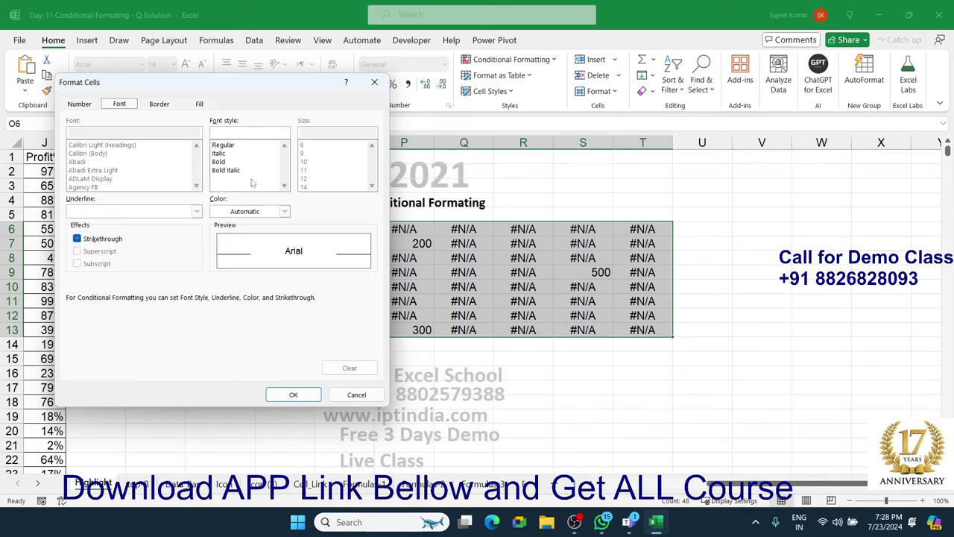
{"action": "left_click", "coordinate": [284, 211]}
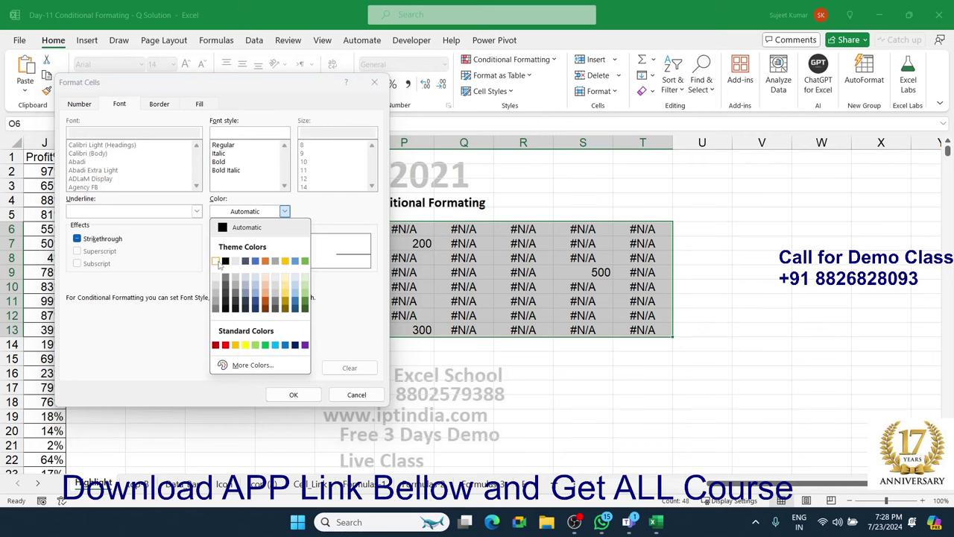
{"action": "left_click", "coordinate": [216, 261]}
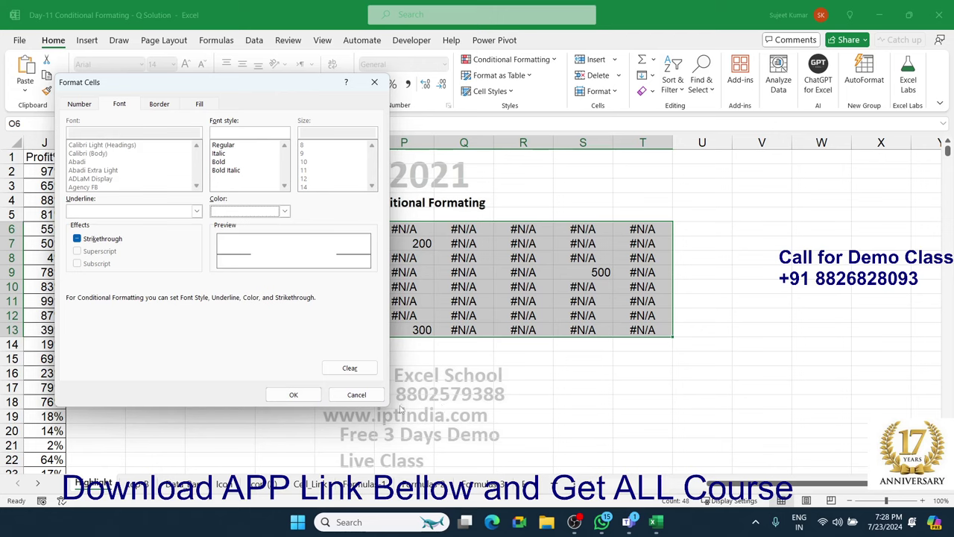
{"action": "left_click", "coordinate": [294, 394]}
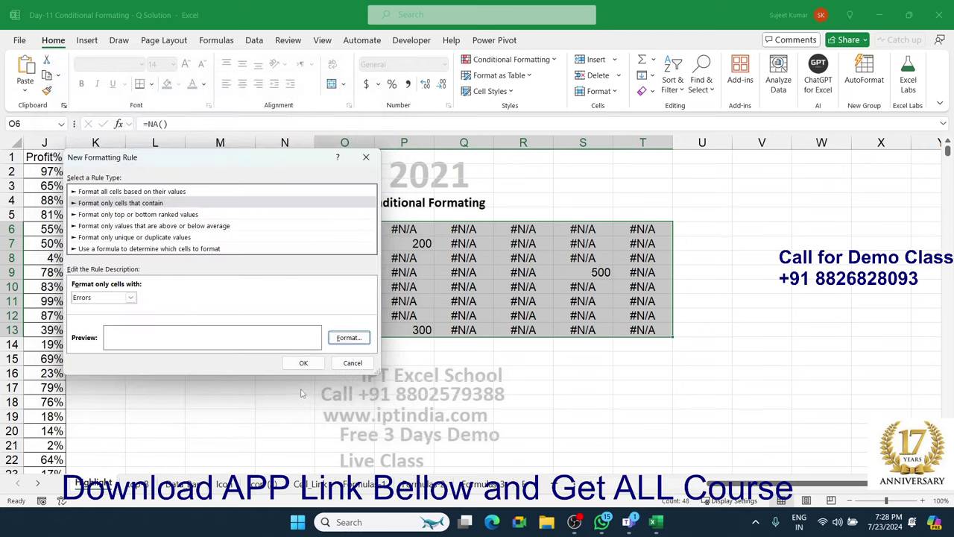
{"action": "left_click", "coordinate": [303, 363]}
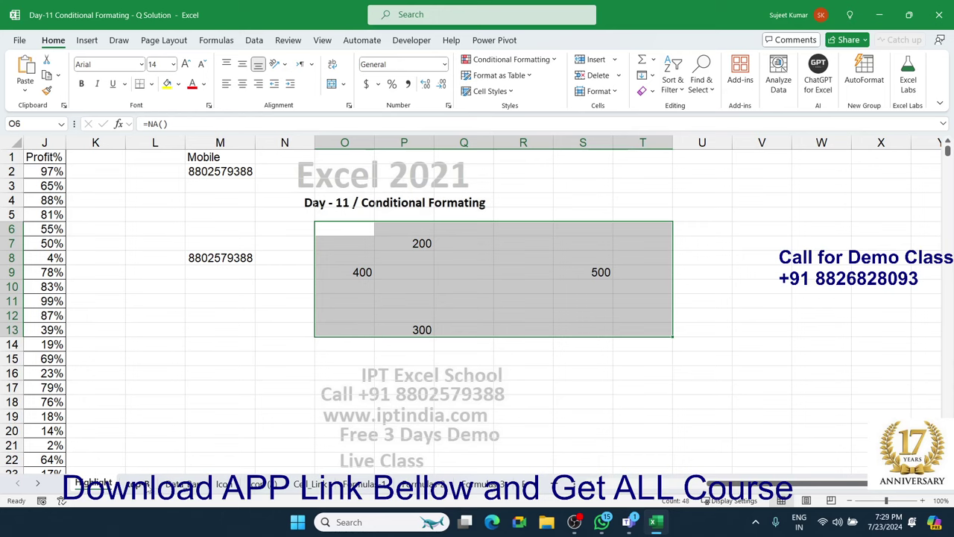
{"action": "left_click", "coordinate": [153, 483]}
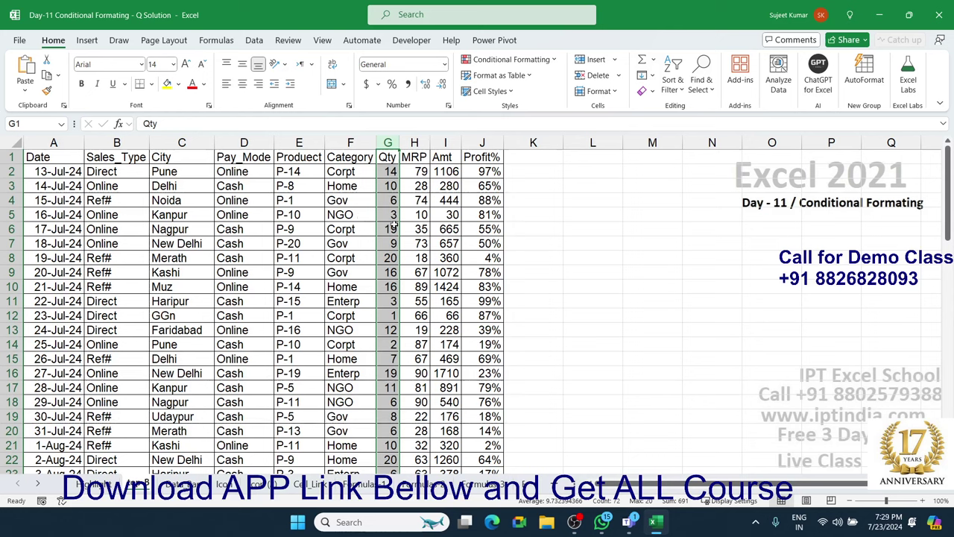
{"action": "left_click", "coordinate": [507, 59]}
{"action": "mouse_move", "coordinate": [515, 82]}
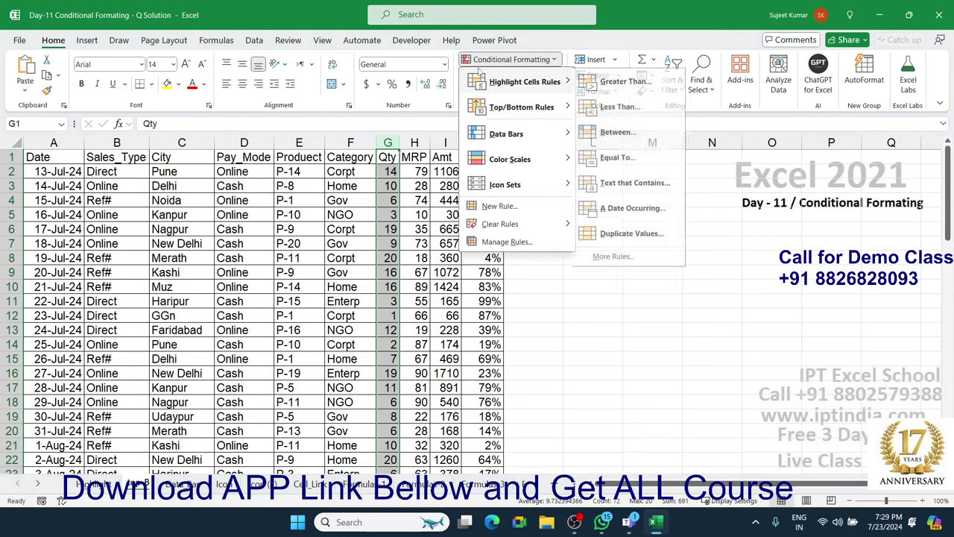
{"action": "mouse_move", "coordinate": [492, 107]}
{"action": "left_click", "coordinate": [626, 108]}
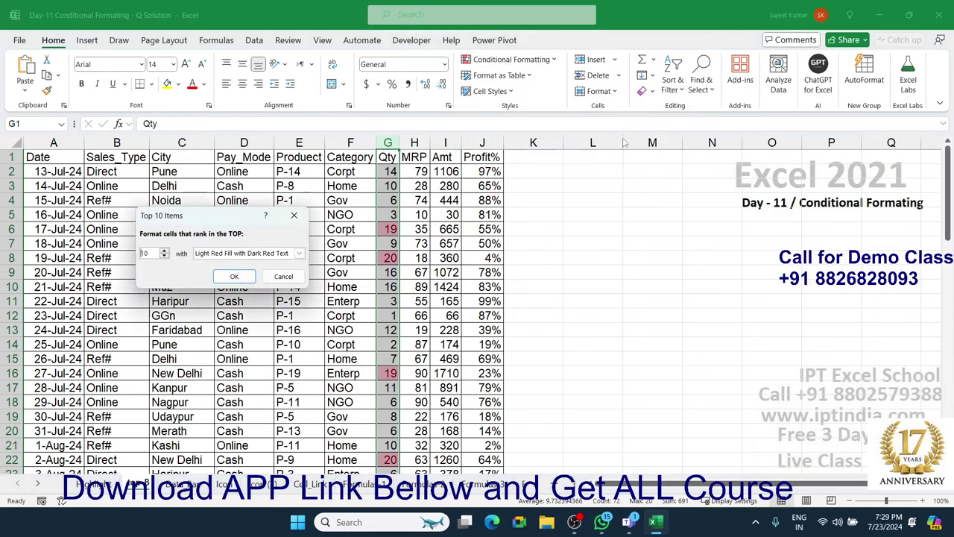
{"action": "double_click", "coordinate": [145, 252]}
{"action": "type", "text": "2"}
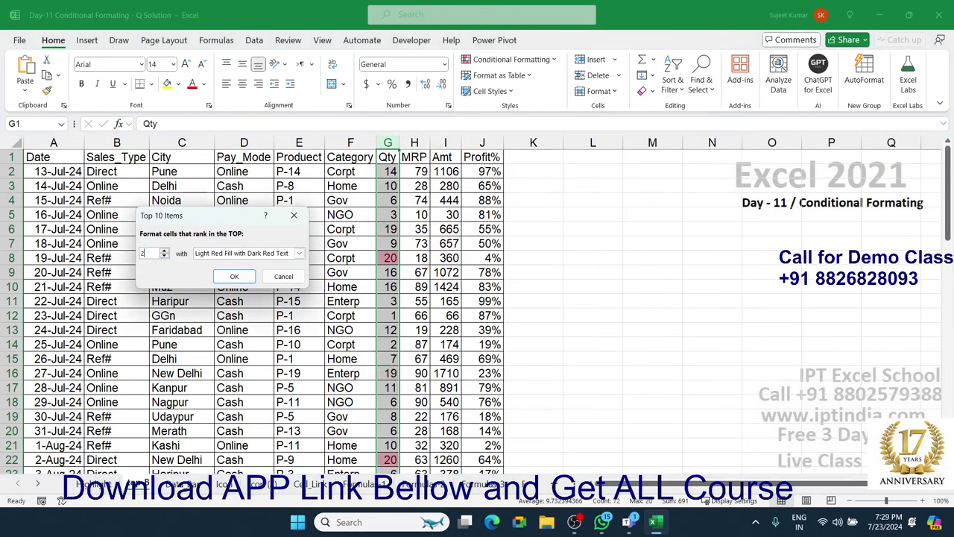
{"action": "type", "text": "0"}
{"action": "double_click", "coordinate": [155, 254]}
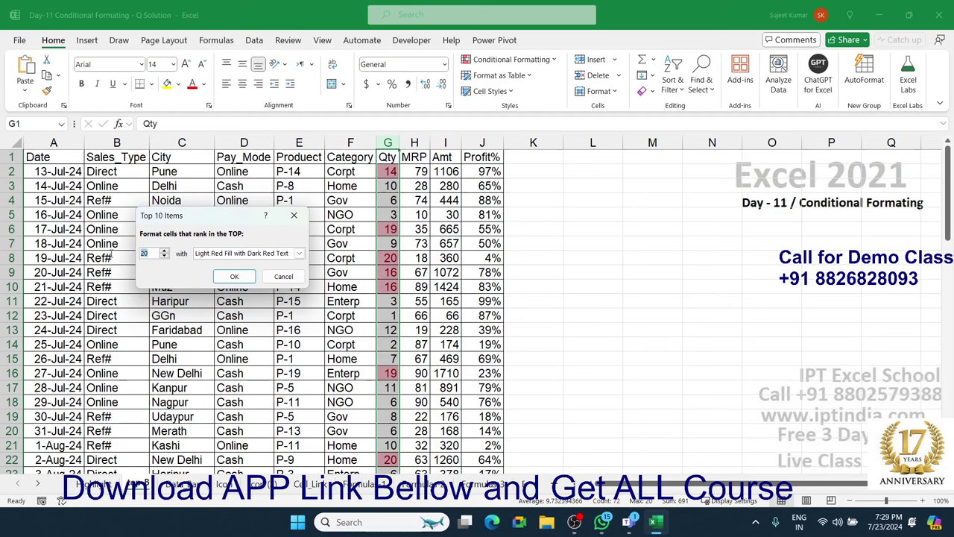
{"action": "type", "text": "5"}
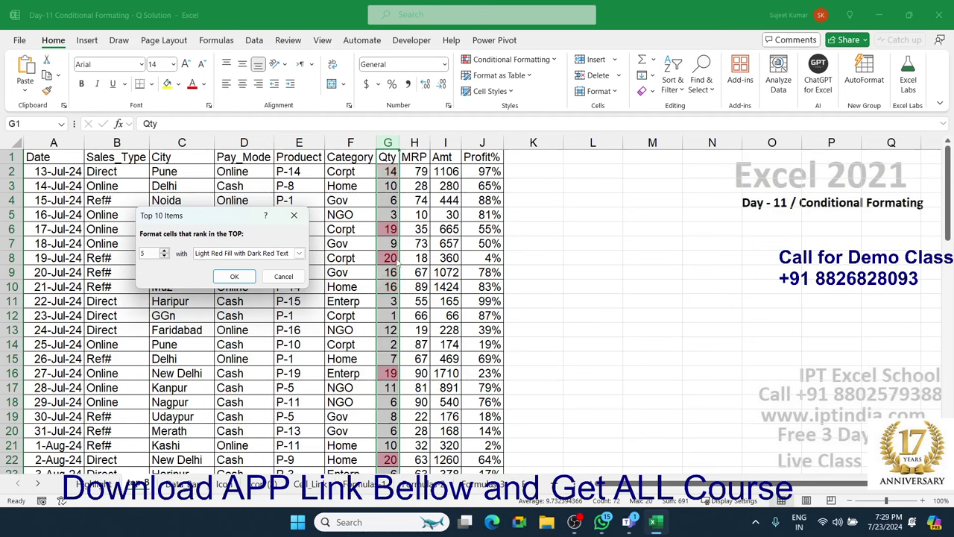
{"action": "left_click", "coordinate": [283, 277]}
{"action": "left_click", "coordinate": [495, 75]}
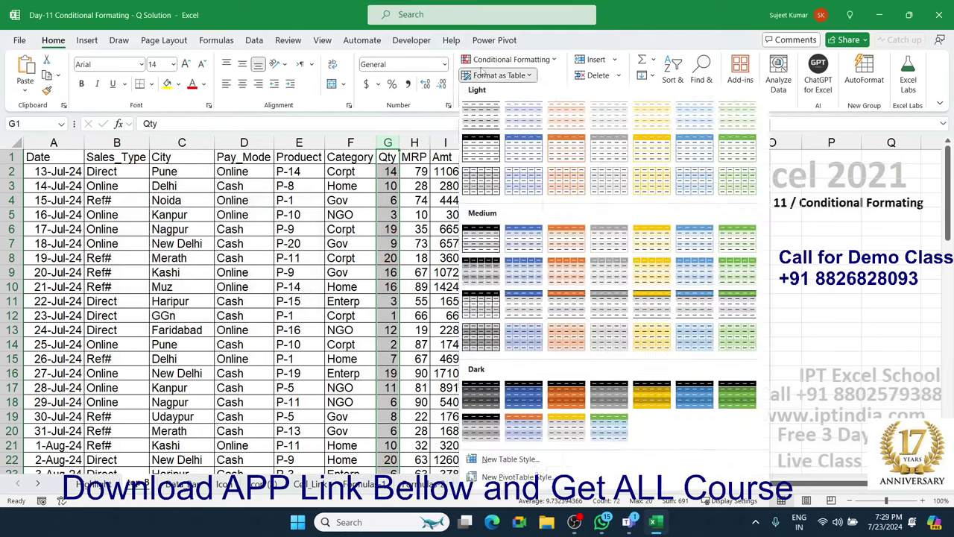
{"action": "left_click", "coordinate": [496, 76]}
{"action": "left_click", "coordinate": [510, 59]}
{"action": "mouse_move", "coordinate": [501, 107]}
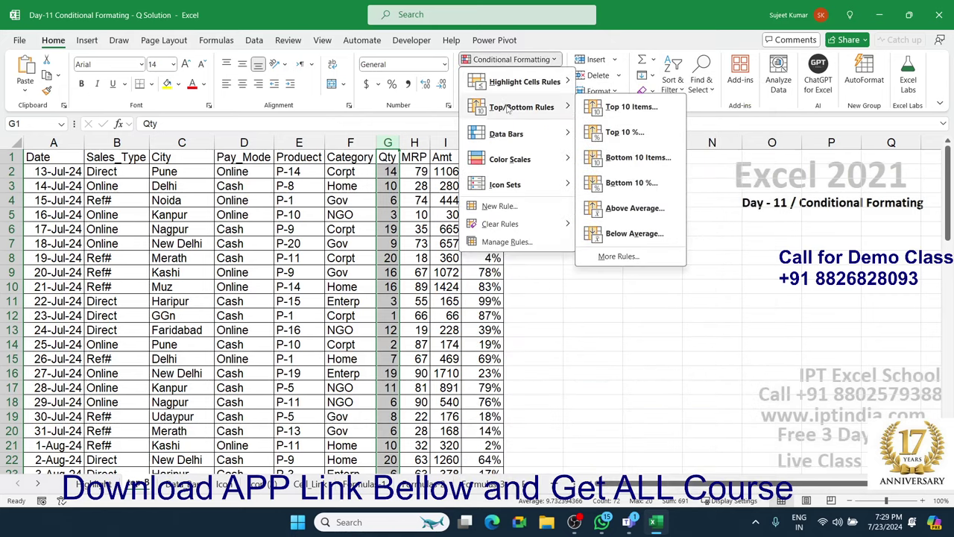
{"action": "left_click", "coordinate": [671, 165]}
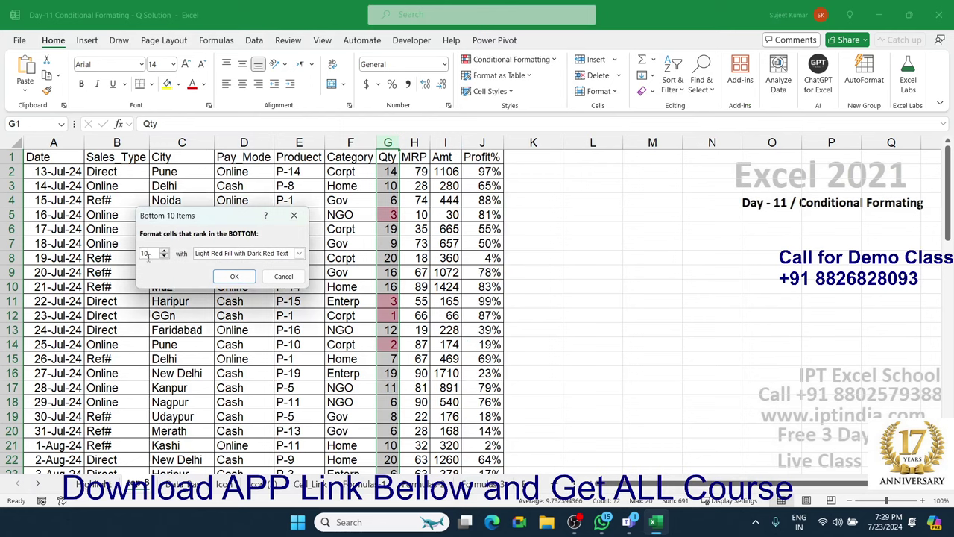
{"action": "left_click_drag", "start_coordinate": [149, 255], "coordinate": [139, 255]}
{"action": "left_click", "coordinate": [283, 276]}
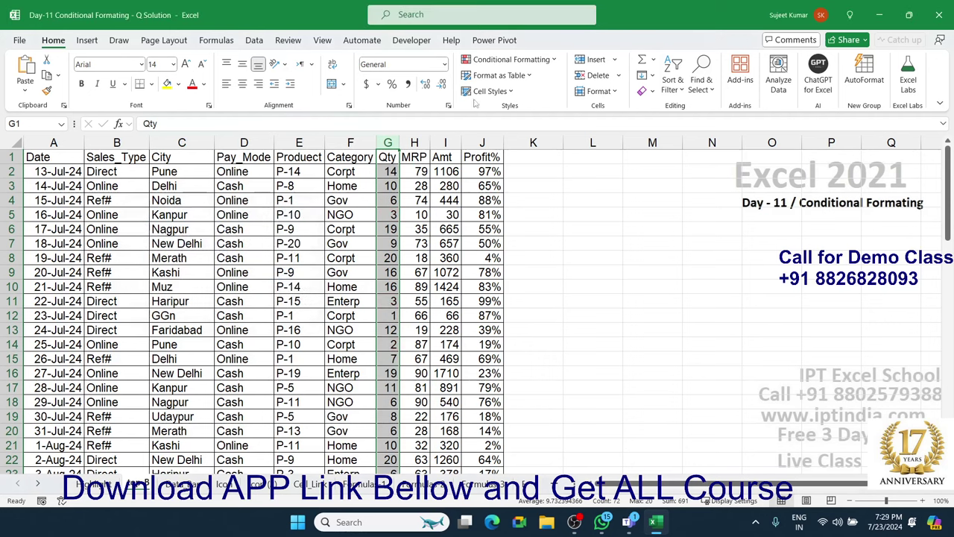
{"action": "left_click", "coordinate": [507, 59]}
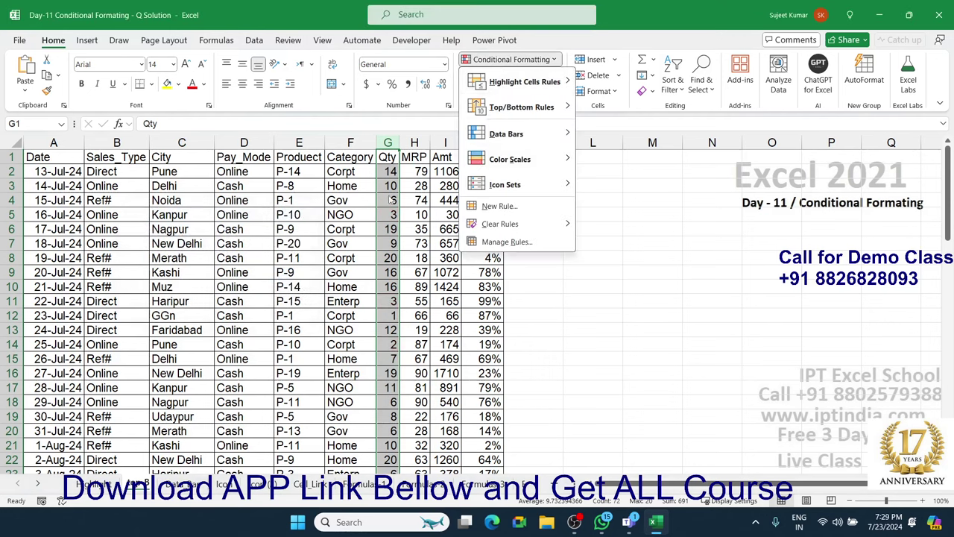
{"action": "left_click", "coordinate": [577, 191]}
{"action": "left_click", "coordinate": [533, 171]}
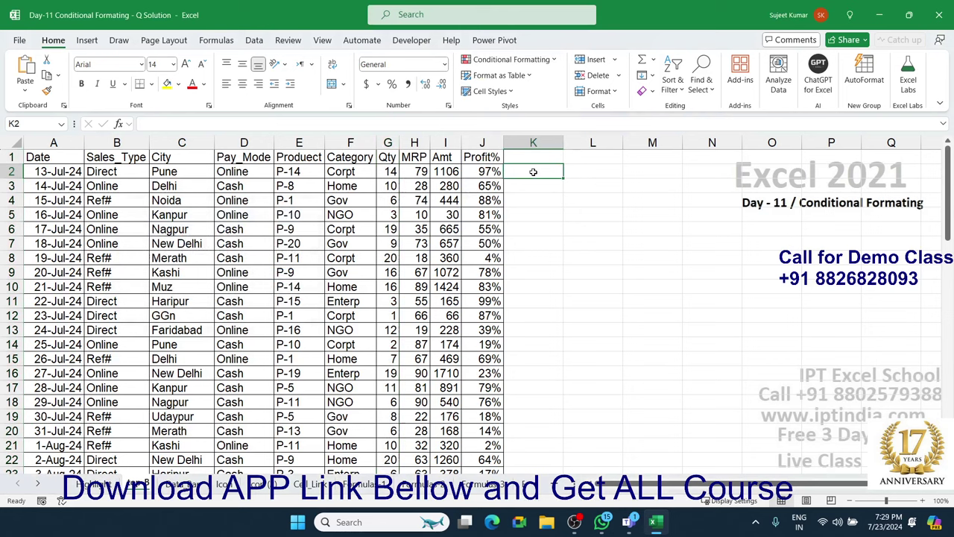
{"action": "type", "text": "="}
{"action": "key", "text": "Left"}
{"action": "key", "text": "Left"}
{"action": "key", "text": "Left"}
{"action": "key", "text": "Left"}
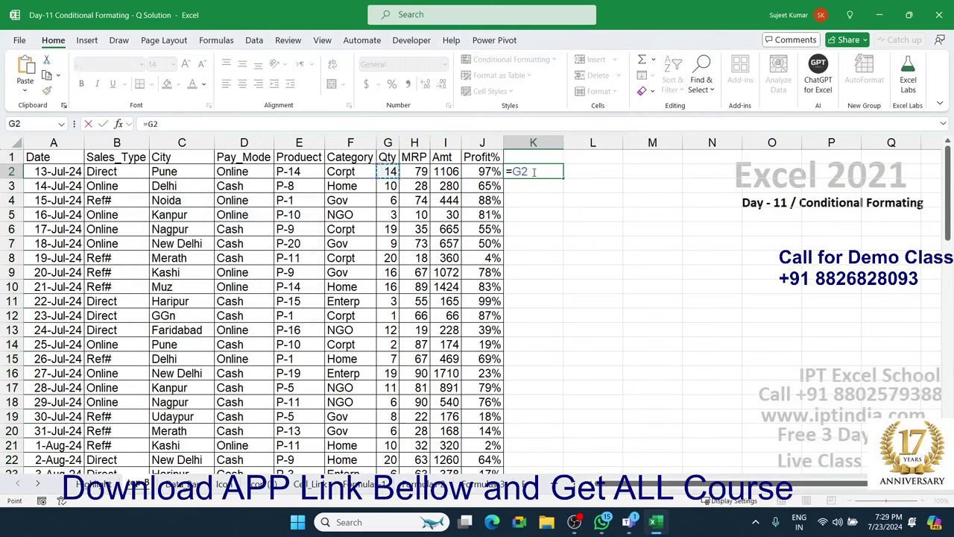
{"action": "type", "text": "/su"}
{"action": "key", "text": "Tab"}
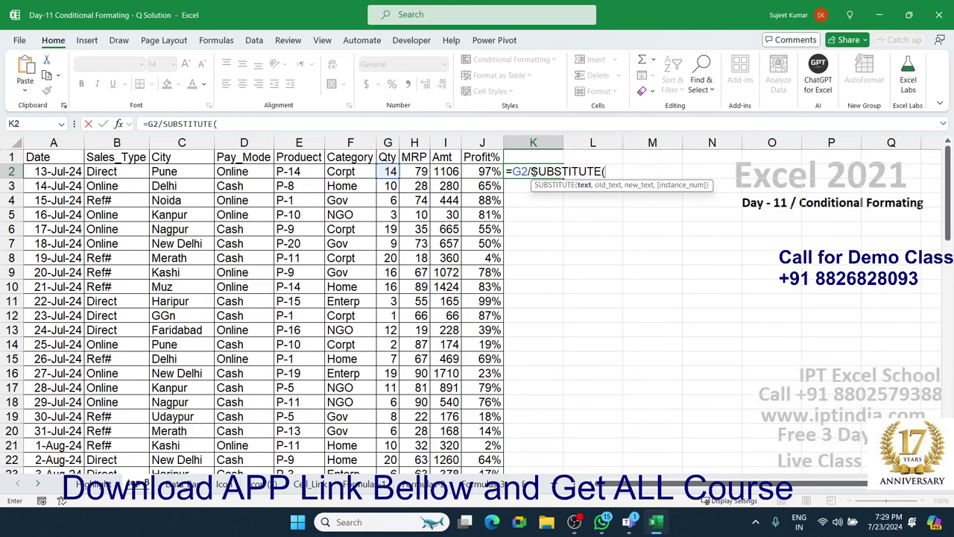
{"action": "key", "text": "BackSpace"}
{"action": "key", "text": "BackSpace"}
{"action": "key", "text": "BackSpace"}
{"action": "key", "text": "BackSpace"}
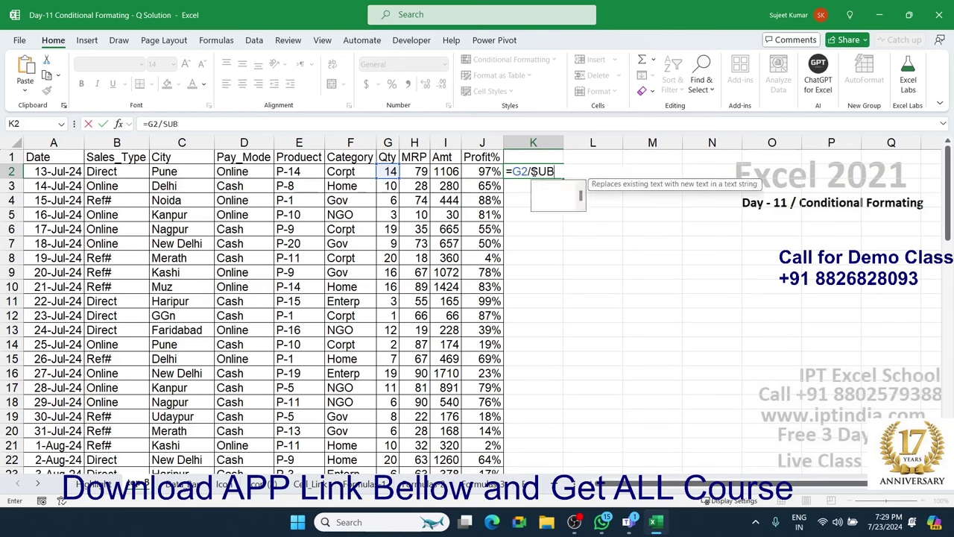
{"action": "key", "text": "BackSpace"}
{"action": "key", "text": "BackSpace"}
{"action": "type", "text": "u"}
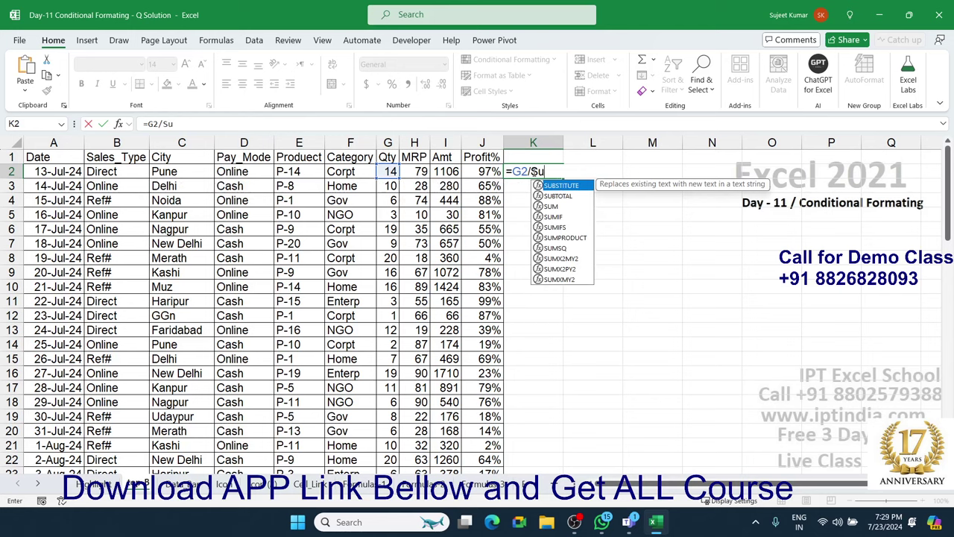
{"action": "type", "text": "m"}
{"action": "key", "text": "Tab"}
{"action": "key", "text": "Left"}
{"action": "key", "text": "Left"}
{"action": "key", "text": "Left"}
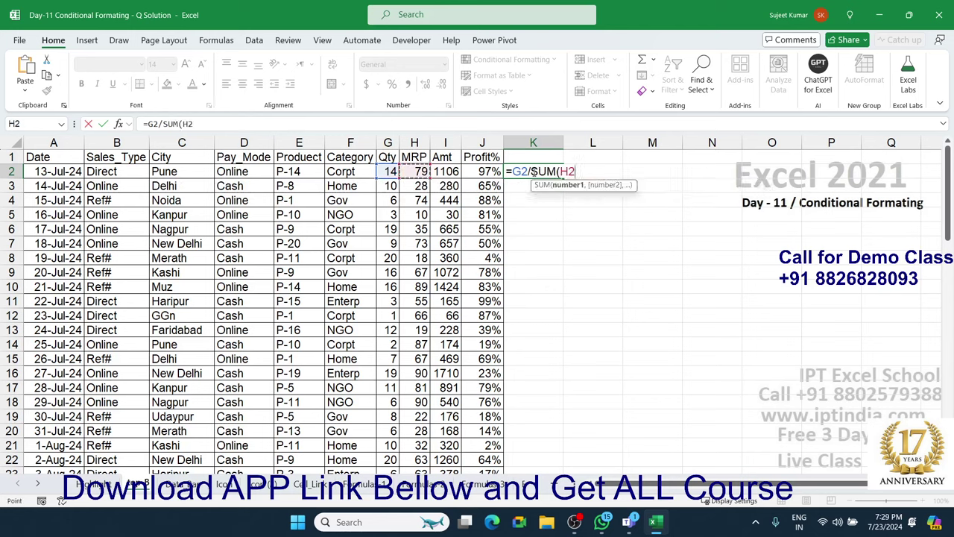
{"action": "key", "text": "Left"}
{"action": "key", "text": "ctrl+space"}
{"action": "key", "text": "Return"}
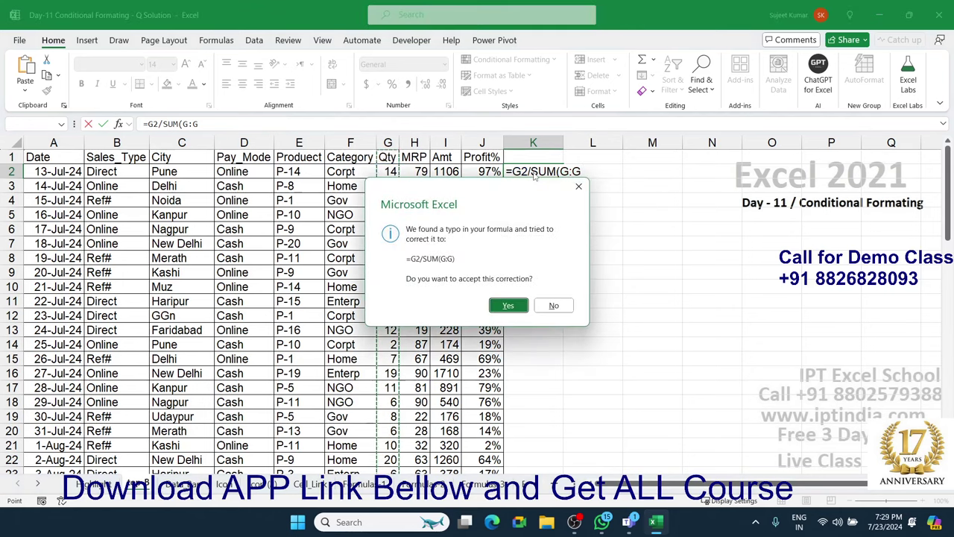
{"action": "key", "text": "Return"}
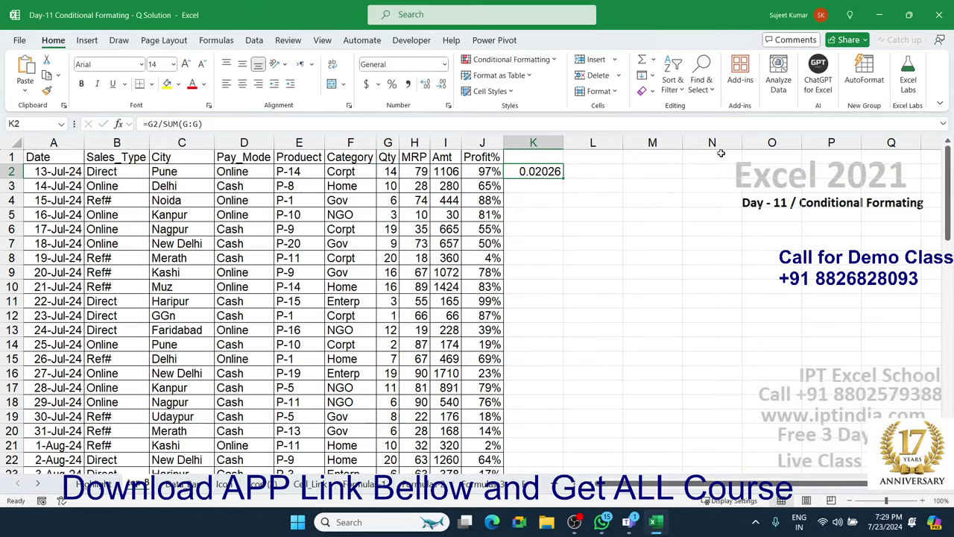
{"action": "left_click", "coordinate": [390, 141]}
Step: Preview the Top 10% and Bottom 10% rules on Qty, cancelling each
{"action": "left_click", "coordinate": [510, 59]}
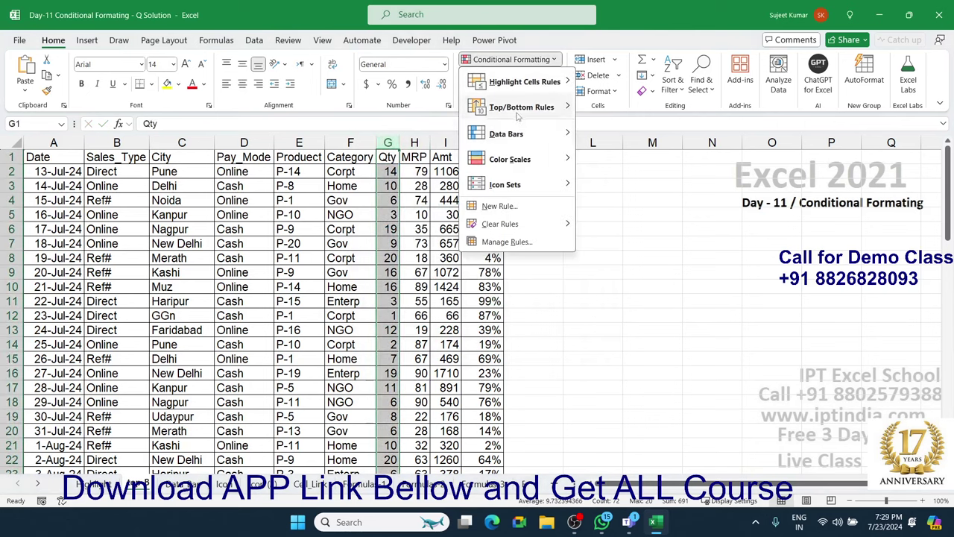
{"action": "mouse_move", "coordinate": [518, 111]}
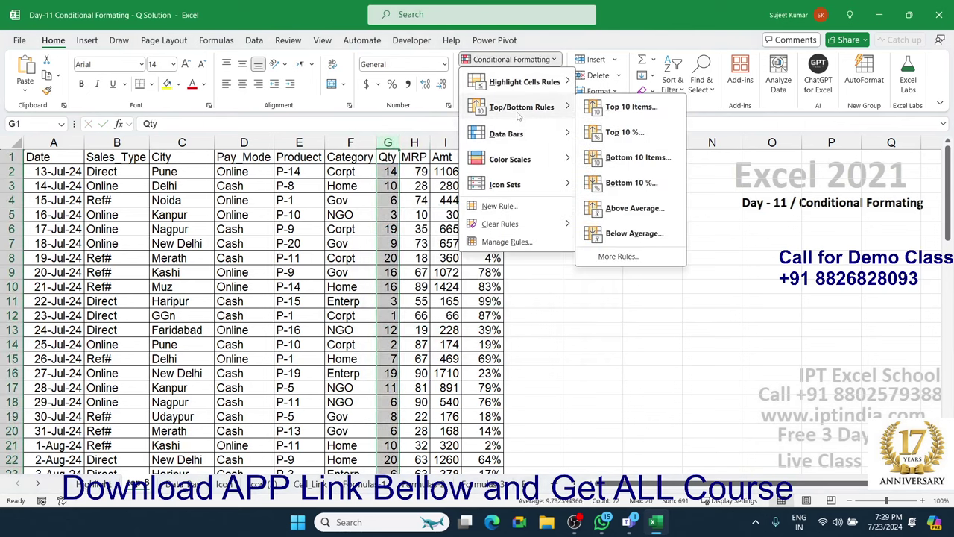
{"action": "left_click", "coordinate": [624, 132]}
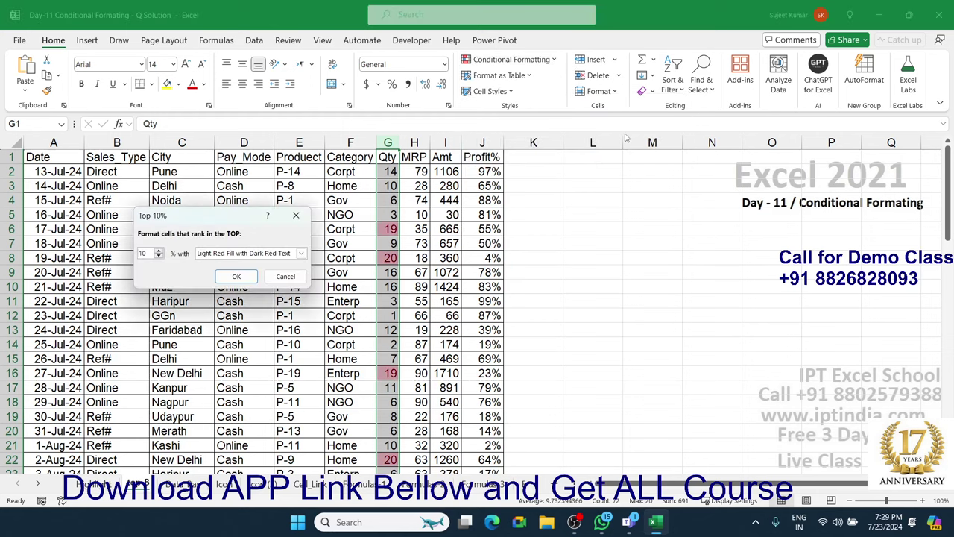
{"action": "left_click", "coordinate": [286, 276]}
{"action": "left_click", "coordinate": [500, 64]}
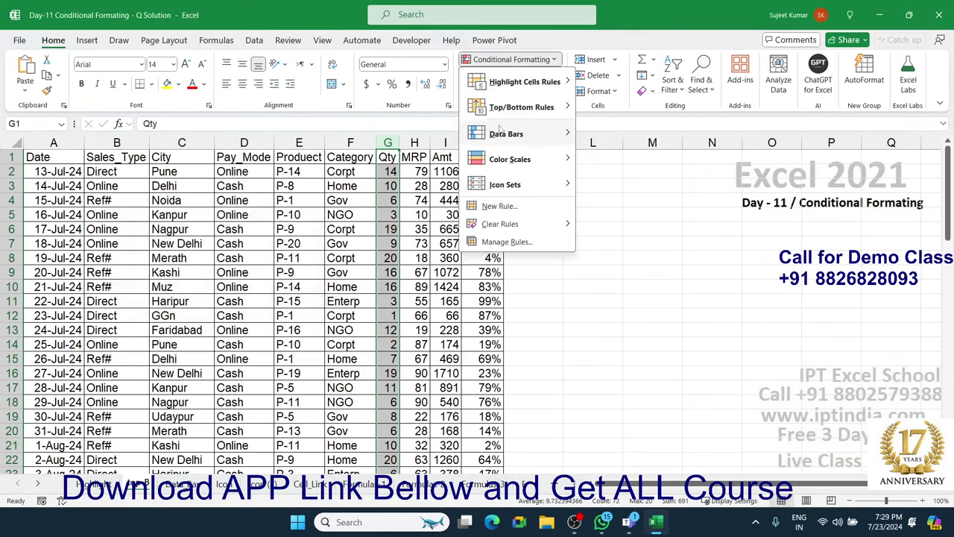
{"action": "mouse_move", "coordinate": [537, 107]}
{"action": "left_click", "coordinate": [630, 182]}
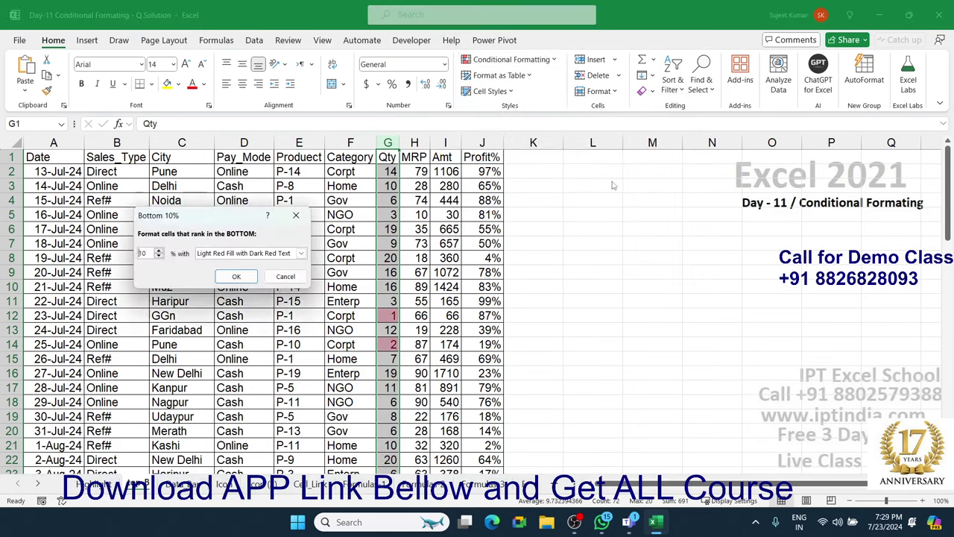
{"action": "left_click", "coordinate": [285, 276]}
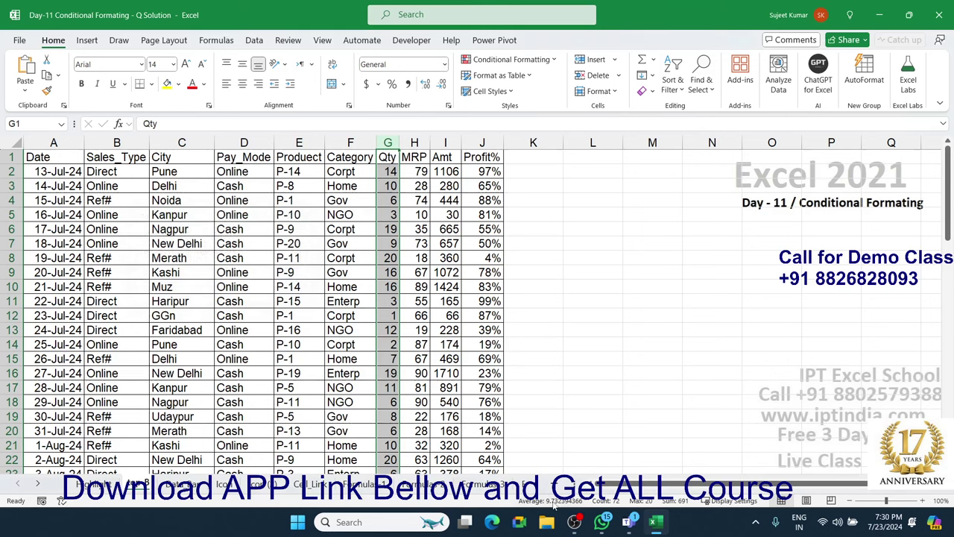
Step: Preview the Above Average rule on Qty and cancel it, leaving the sales table unchanged
{"action": "left_click", "coordinate": [511, 60]}
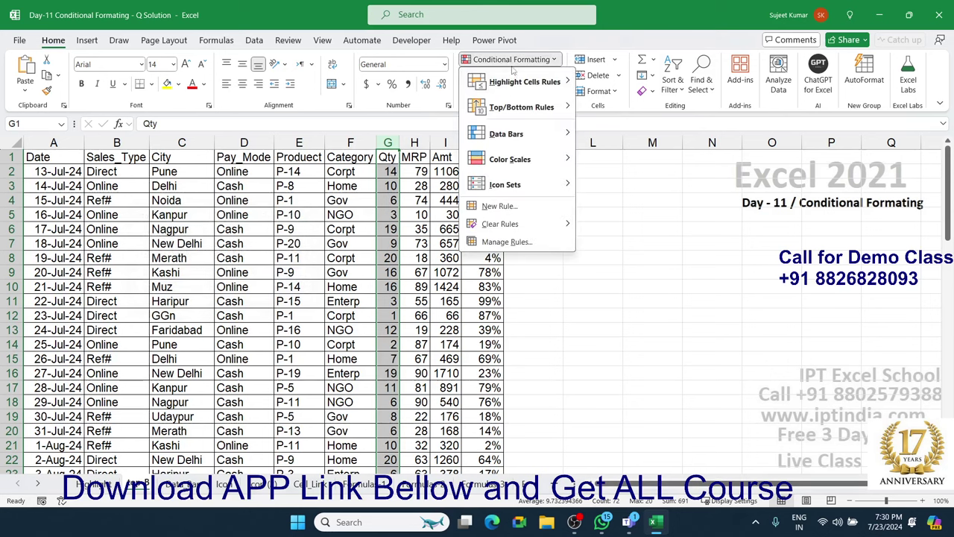
{"action": "mouse_move", "coordinate": [519, 107]}
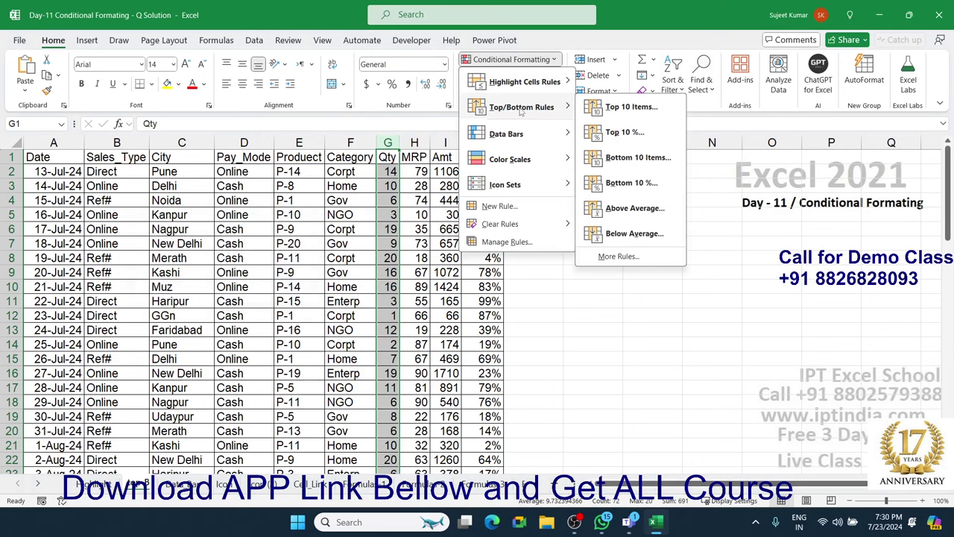
{"action": "left_click", "coordinate": [637, 215]}
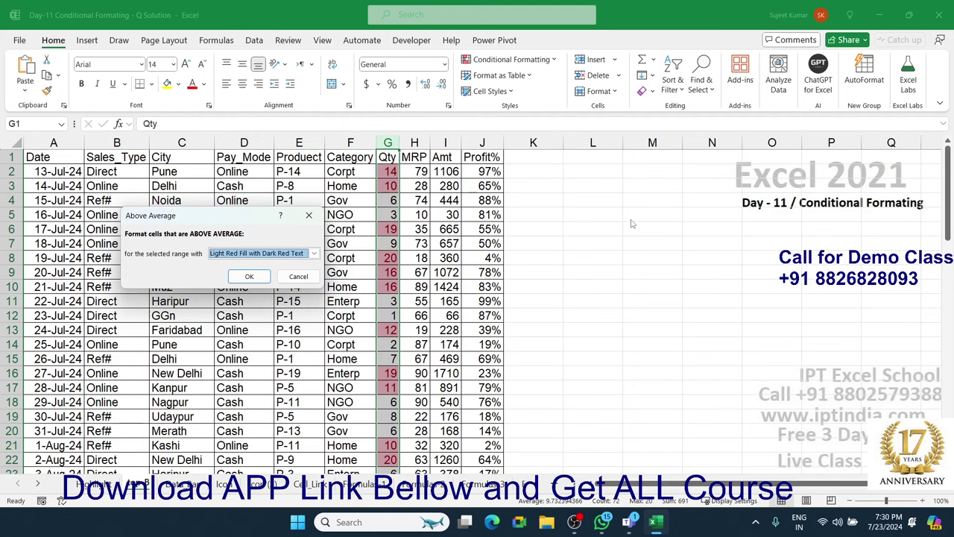
{"action": "left_click", "coordinate": [290, 276]}
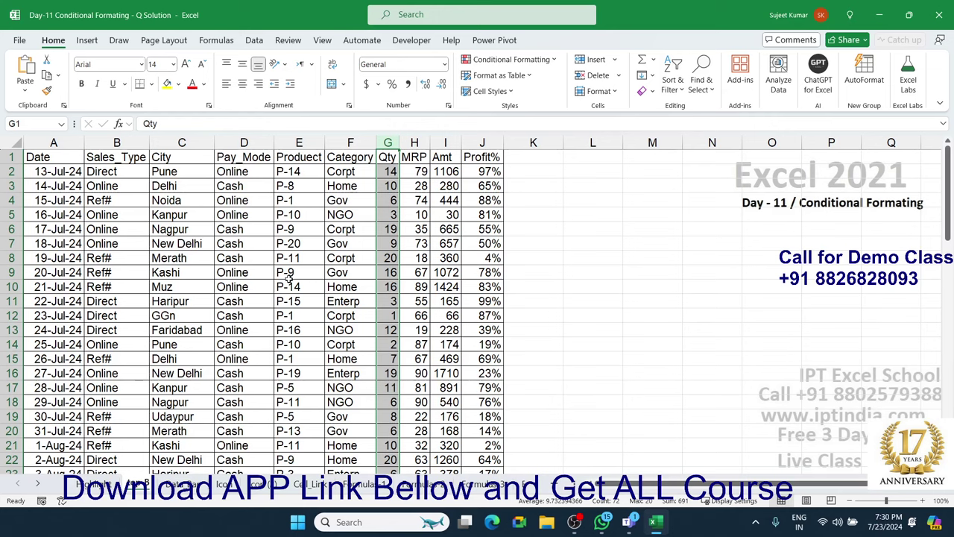
{"action": "left_click", "coordinate": [492, 75]}
{"action": "left_click", "coordinate": [507, 58]}
{"action": "mouse_move", "coordinate": [504, 130]}
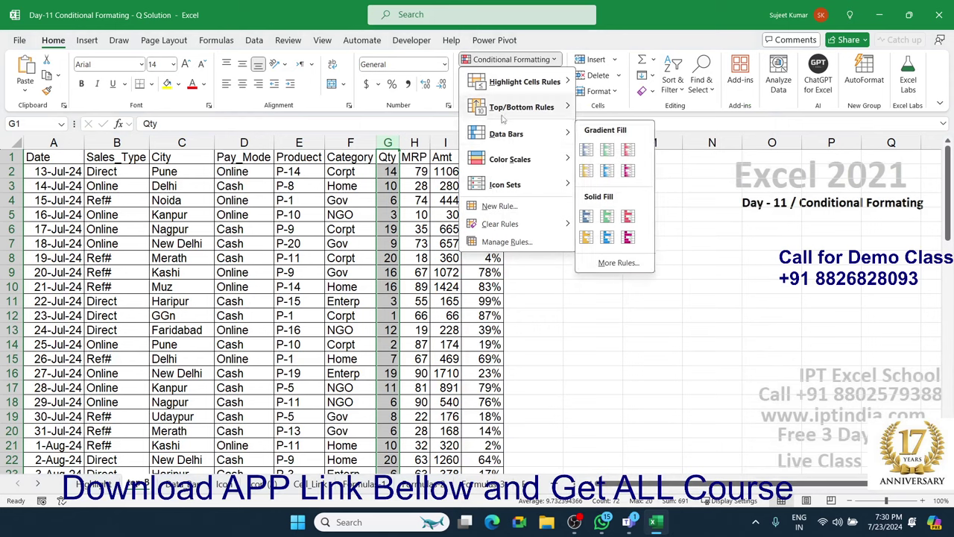
{"action": "mouse_move", "coordinate": [504, 112]}
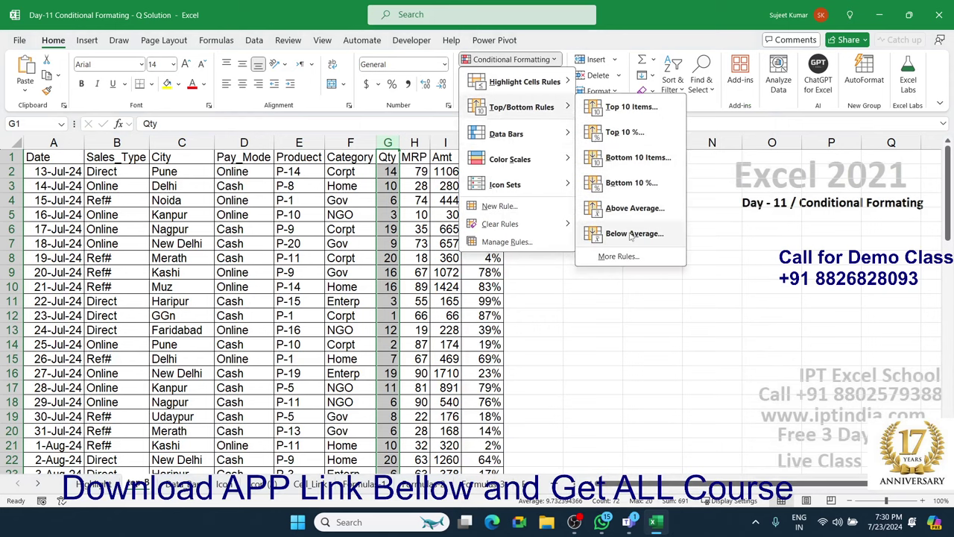
{"action": "key", "text": "Escape"}
{"action": "key", "text": "Escape"}
Step: Go to the Data Bar sheet and glance at the conditional formatting menu without choosing anything
{"action": "left_click", "coordinate": [178, 483]}
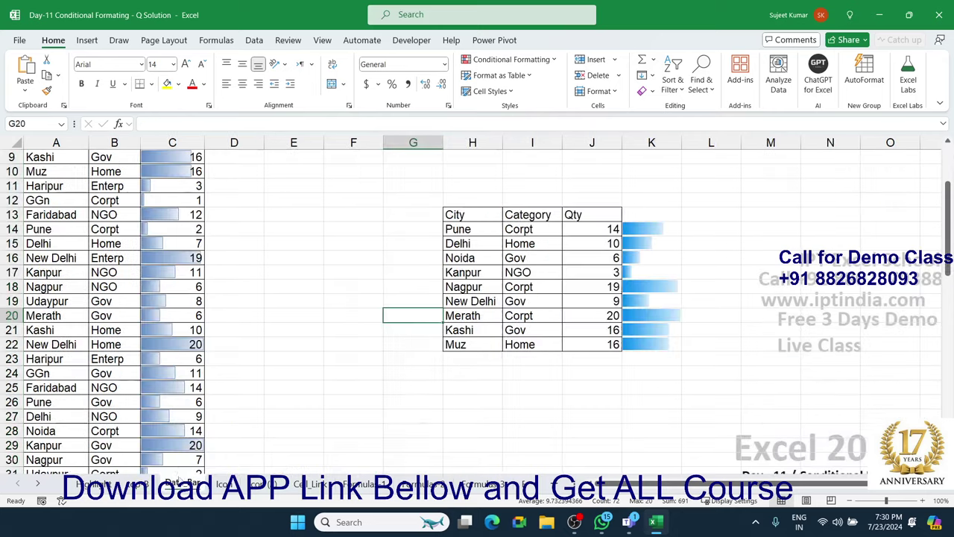
{"action": "scroll", "coordinate": [209, 192], "scroll_direction": "up", "scroll_amount": 3}
{"action": "left_click", "coordinate": [228, 202]}
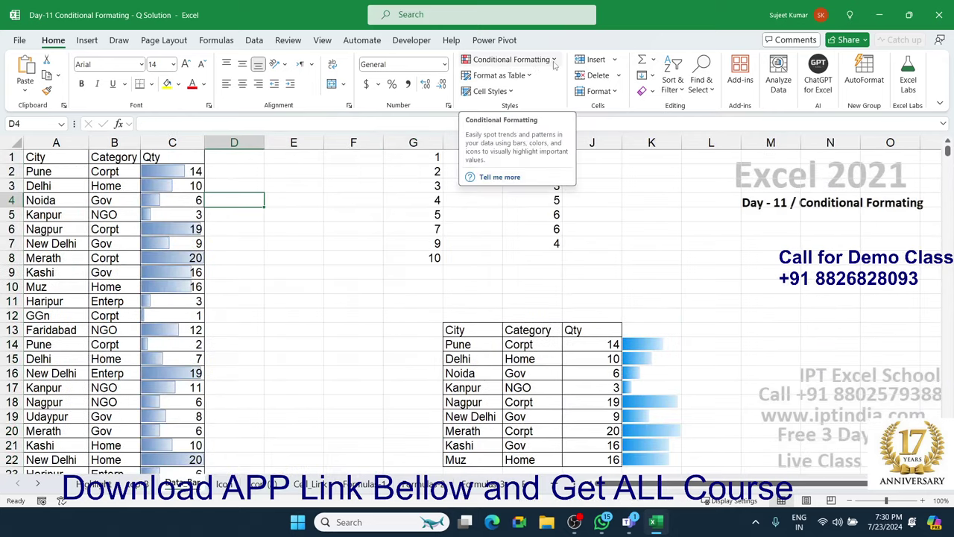
{"action": "left_click", "coordinate": [540, 59]}
{"action": "mouse_move", "coordinate": [521, 106]}
{"action": "left_click", "coordinate": [214, 149]}
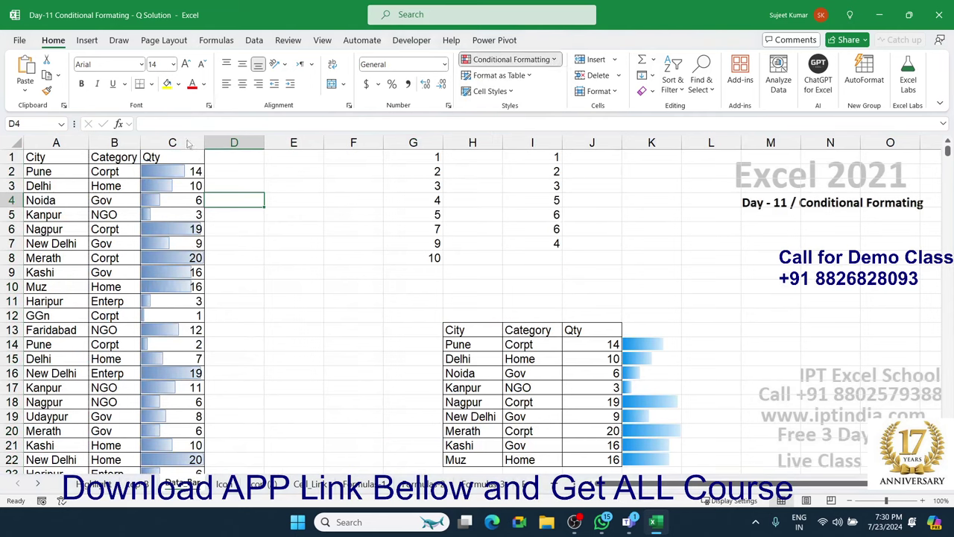
Step: Clear the data bar rules from the selected Qty column C
{"action": "left_click", "coordinate": [172, 143]}
{"action": "left_click", "coordinate": [551, 61]}
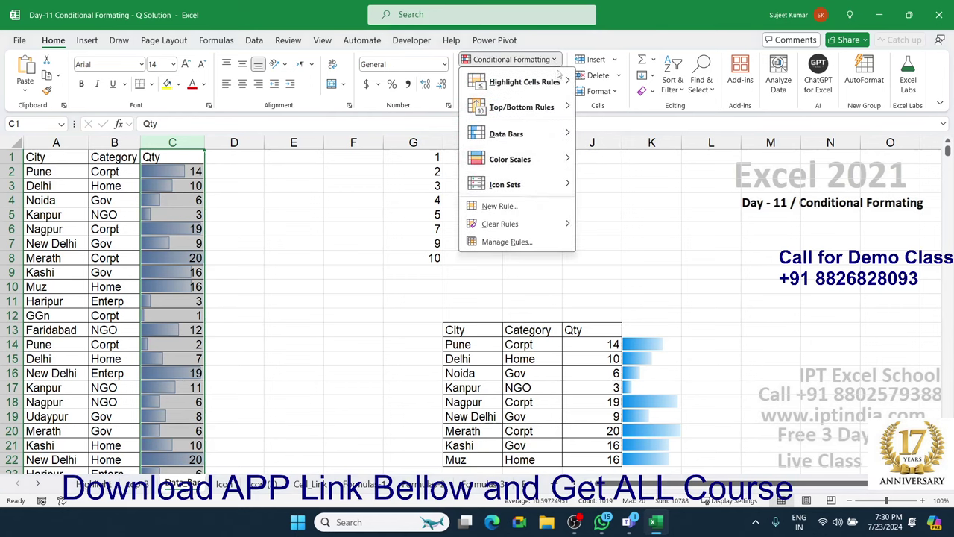
{"action": "mouse_move", "coordinate": [500, 224]}
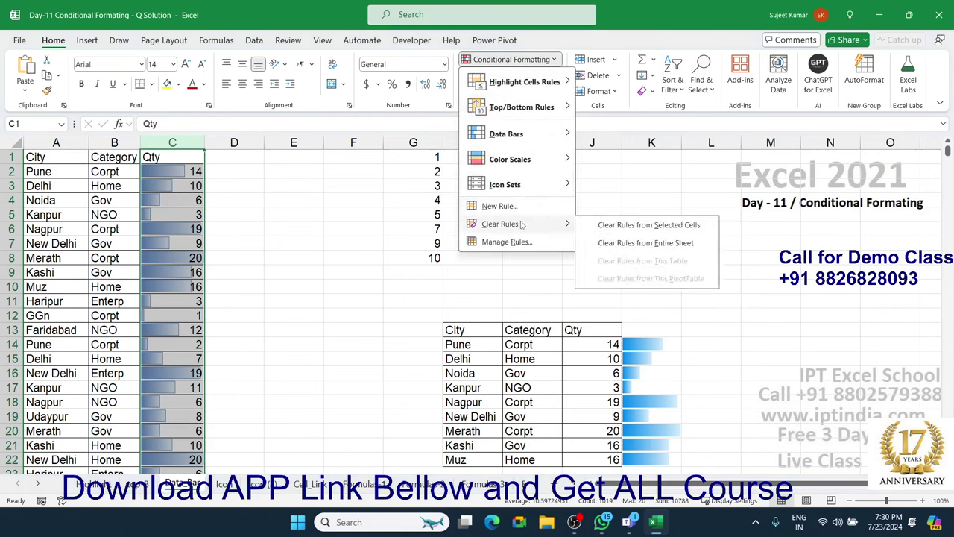
{"action": "left_click", "coordinate": [626, 225]}
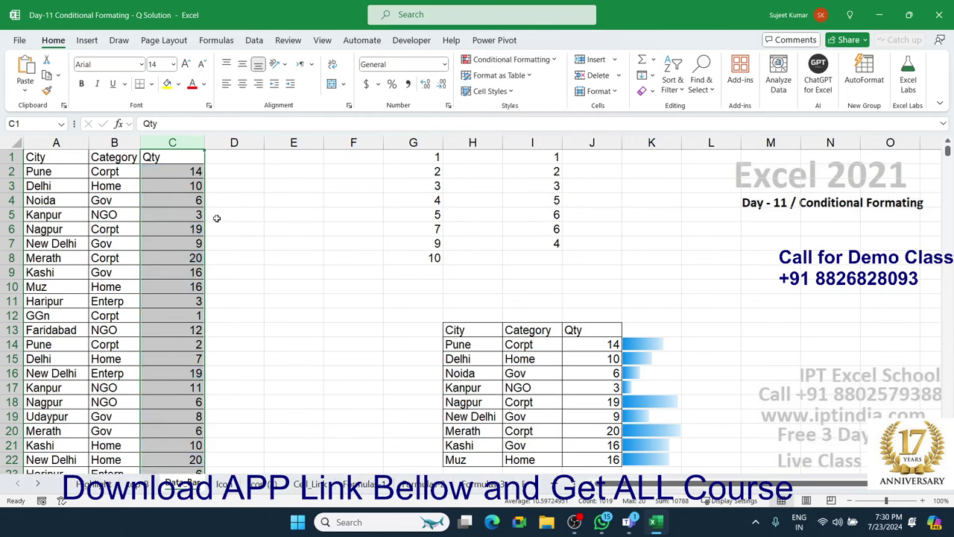
{"action": "left_click", "coordinate": [218, 217]}
Step: Scroll through the now bar-free Qty list and reselect column C
{"action": "left_click", "coordinate": [188, 257]}
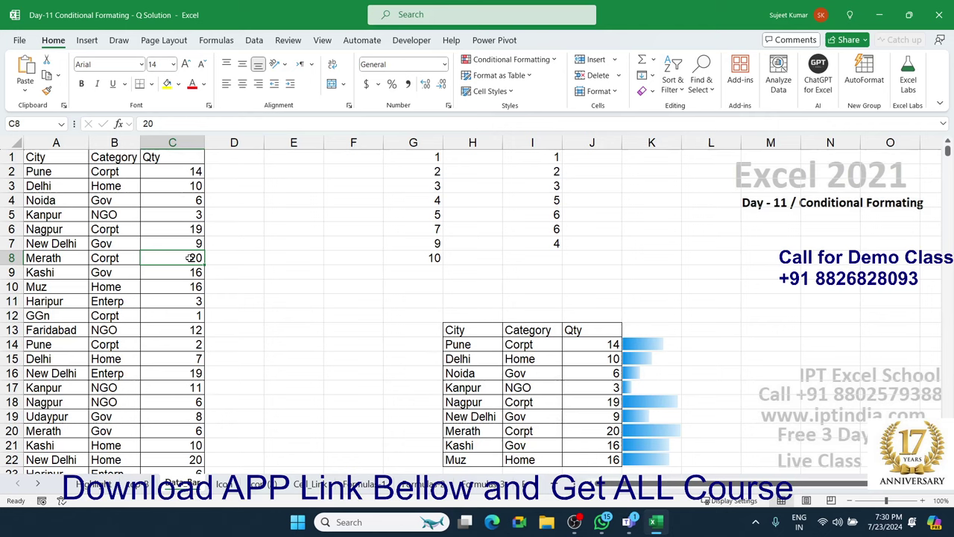
{"action": "scroll", "coordinate": [158, 202], "scroll_direction": "down", "scroll_amount": 5}
{"action": "scroll", "coordinate": [152, 246], "scroll_direction": "down", "scroll_amount": 15}
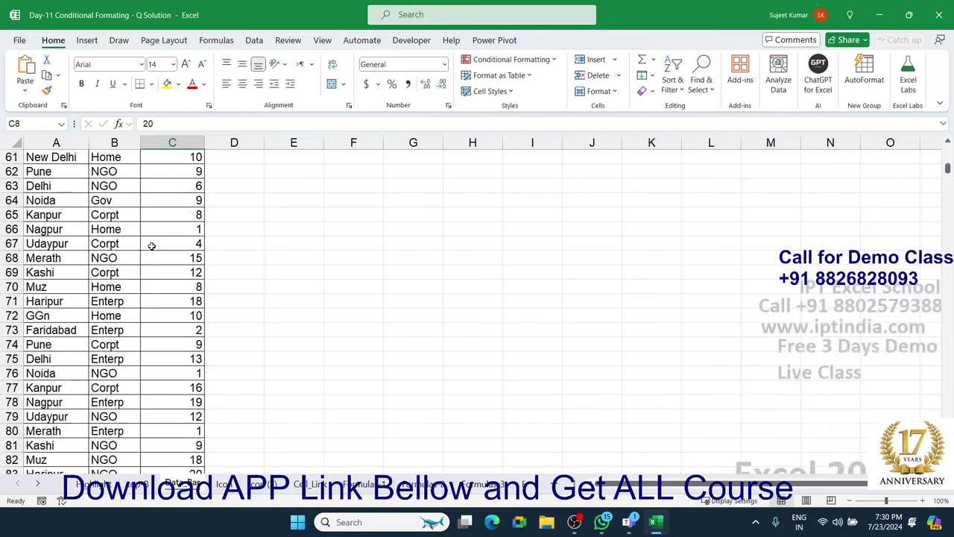
{"action": "scroll", "coordinate": [151, 246], "scroll_direction": "down", "scroll_amount": 9}
{"action": "scroll", "coordinate": [151, 246], "scroll_direction": "up", "scroll_amount": 7}
{"action": "scroll", "coordinate": [151, 246], "scroll_direction": "up", "scroll_amount": 17}
{"action": "scroll", "coordinate": [152, 243], "scroll_direction": "up", "scroll_amount": 5}
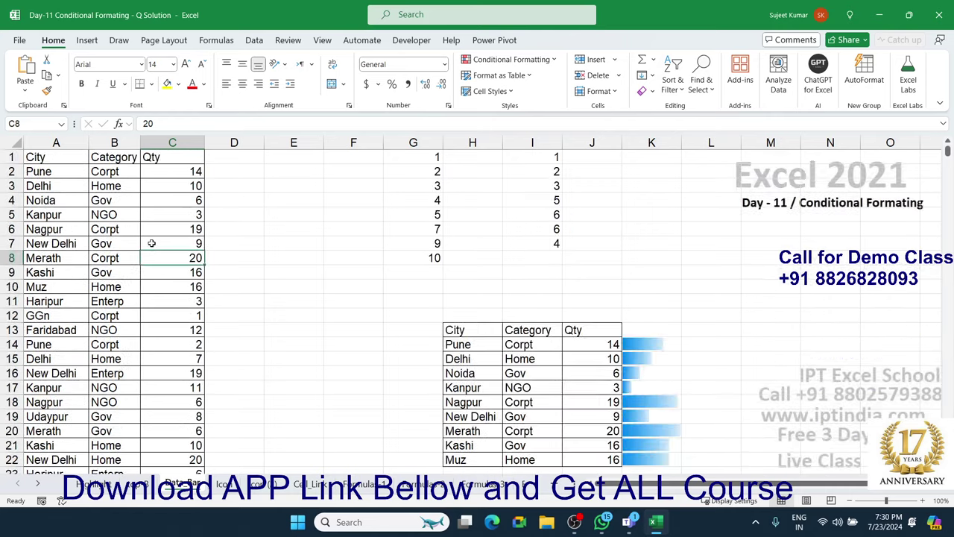
{"action": "left_click", "coordinate": [172, 143]}
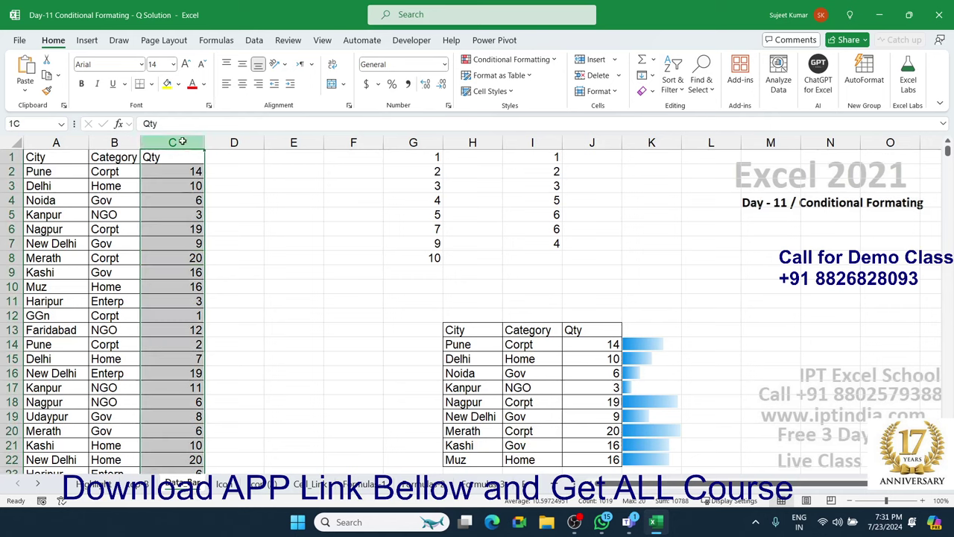
Step: Apply Blue gradient data bars to column C and inspect Qty cells C10 and C12
{"action": "left_click", "coordinate": [484, 62]}
{"action": "mouse_move", "coordinate": [522, 134]}
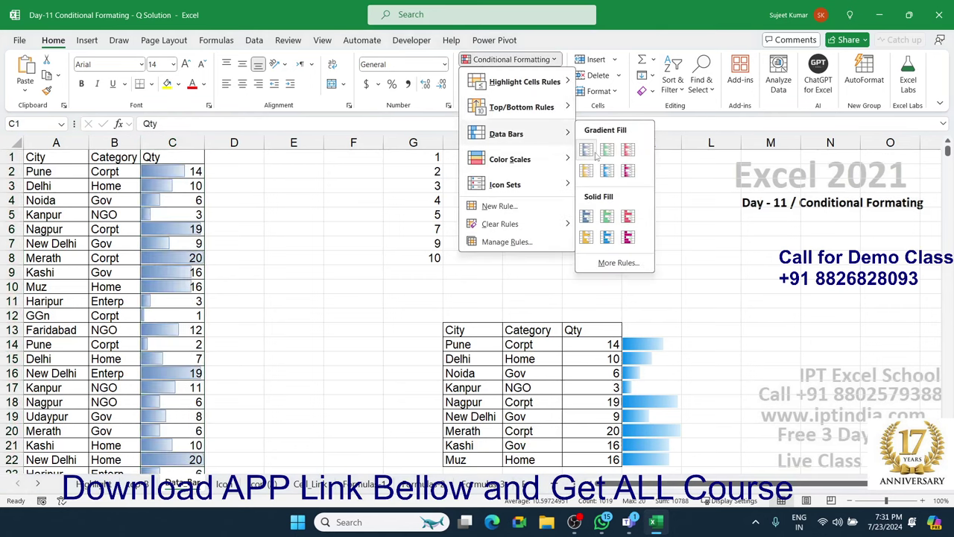
{"action": "left_click", "coordinate": [596, 153]}
{"action": "left_click", "coordinate": [158, 243]}
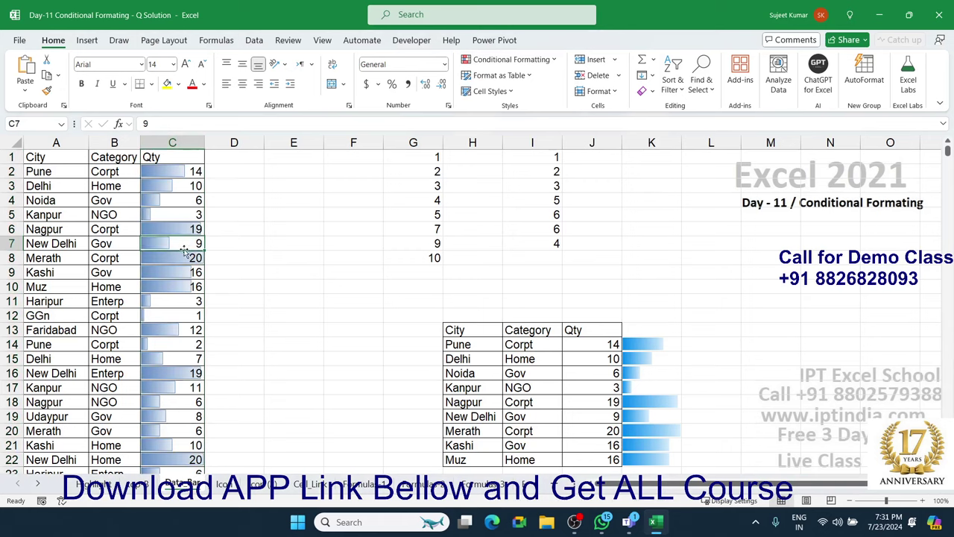
{"action": "left_click", "coordinate": [179, 293]}
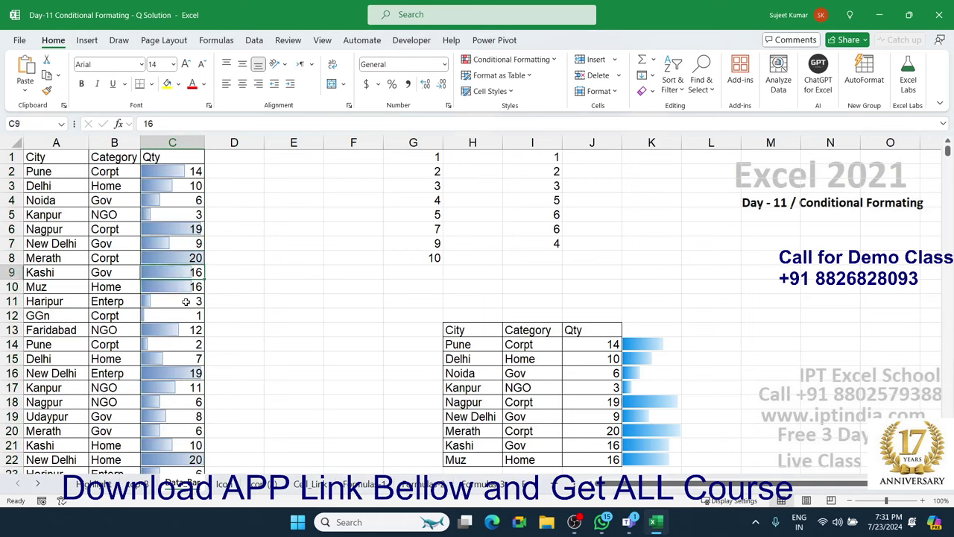
{"action": "left_click", "coordinate": [186, 315]}
Step: Select G1:G8 and look at the data bar options without applying any
{"action": "left_click_drag", "start_coordinate": [398, 158], "coordinate": [399, 257]}
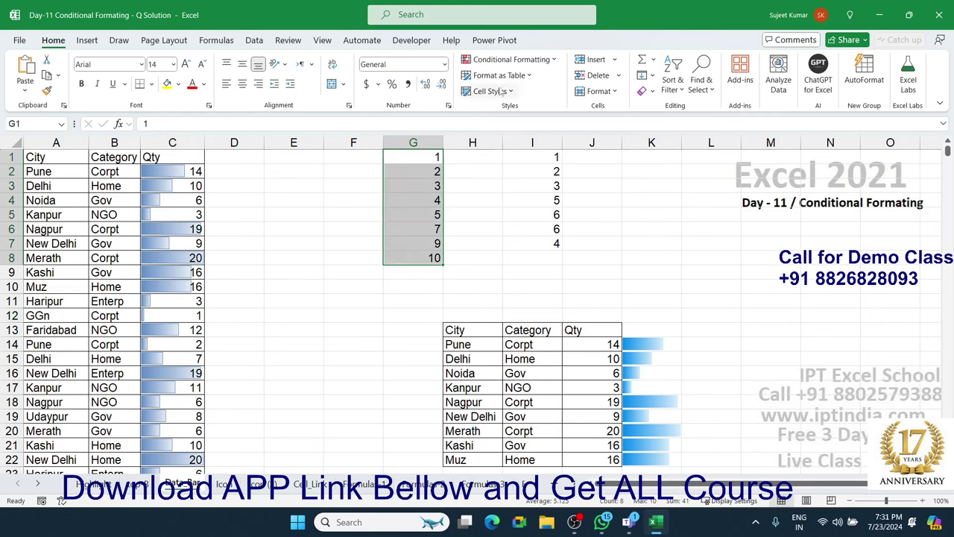
{"action": "left_click", "coordinate": [509, 60]}
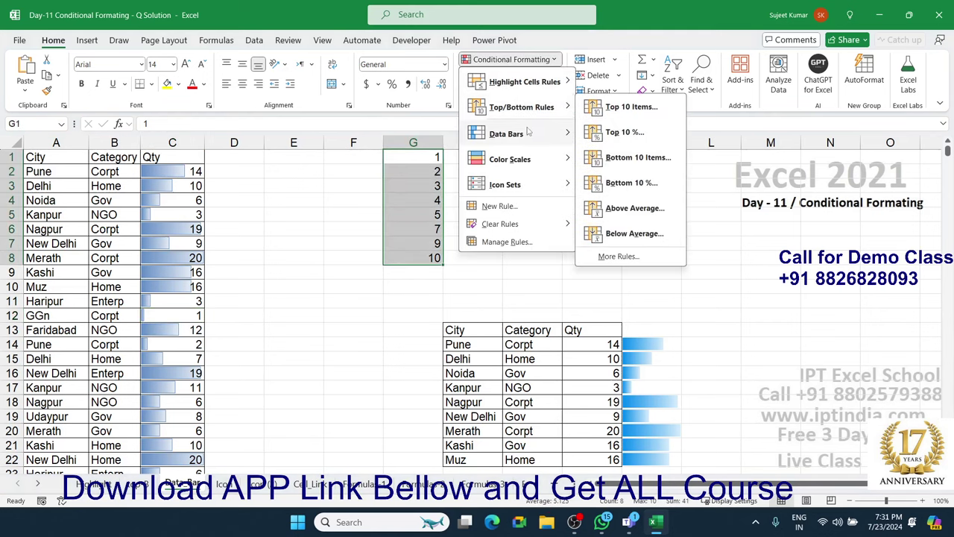
{"action": "mouse_move", "coordinate": [521, 134]}
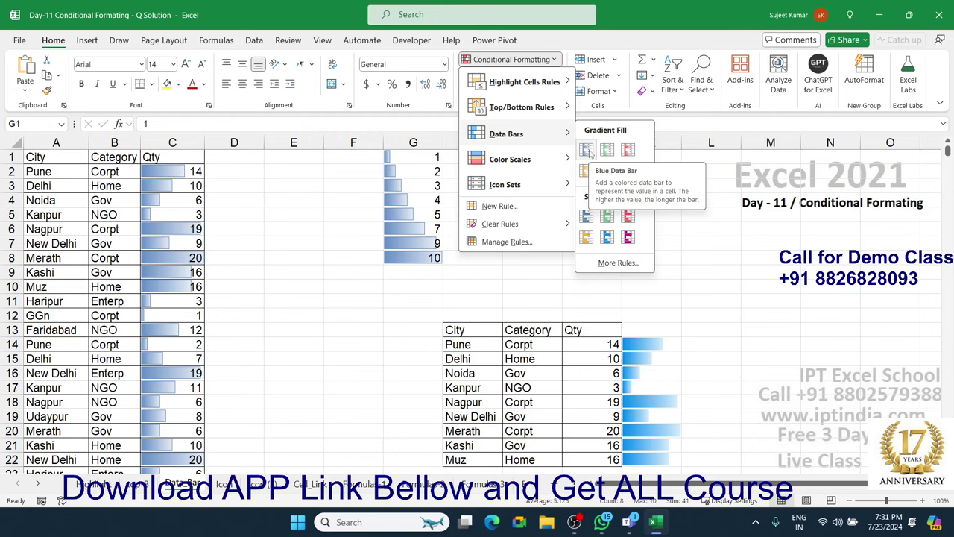
{"action": "left_click", "coordinate": [218, 274]}
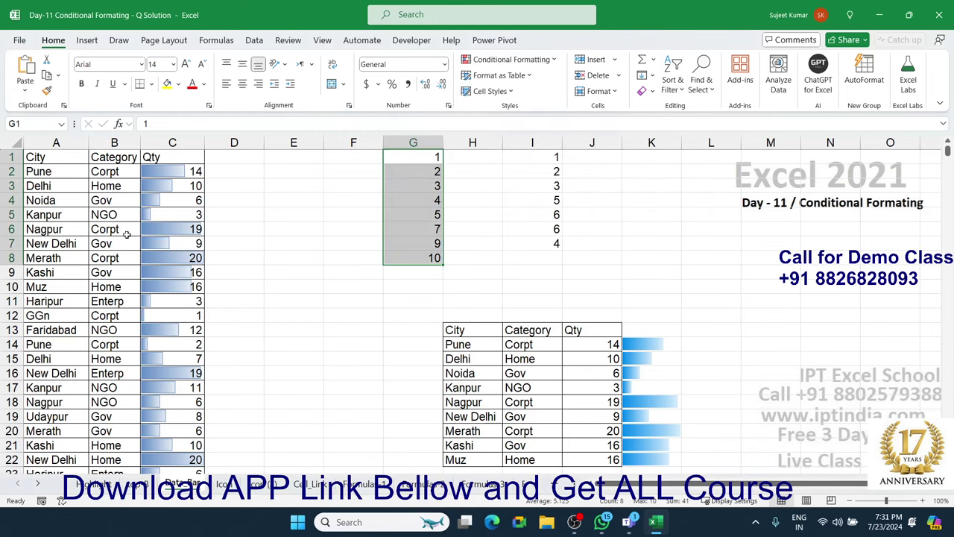
Step: Select K13:K14 beside the second Qty table in column K
{"action": "scroll", "coordinate": [126, 233], "scroll_direction": "down", "scroll_amount": 3}
{"action": "left_click_drag", "start_coordinate": [645, 344], "coordinate": [639, 234]}
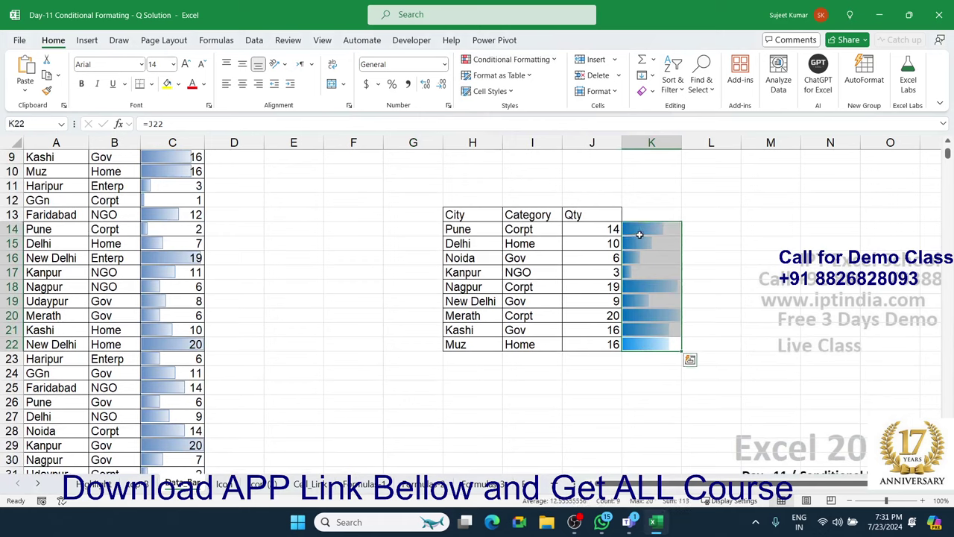
{"action": "key", "text": "Up"}
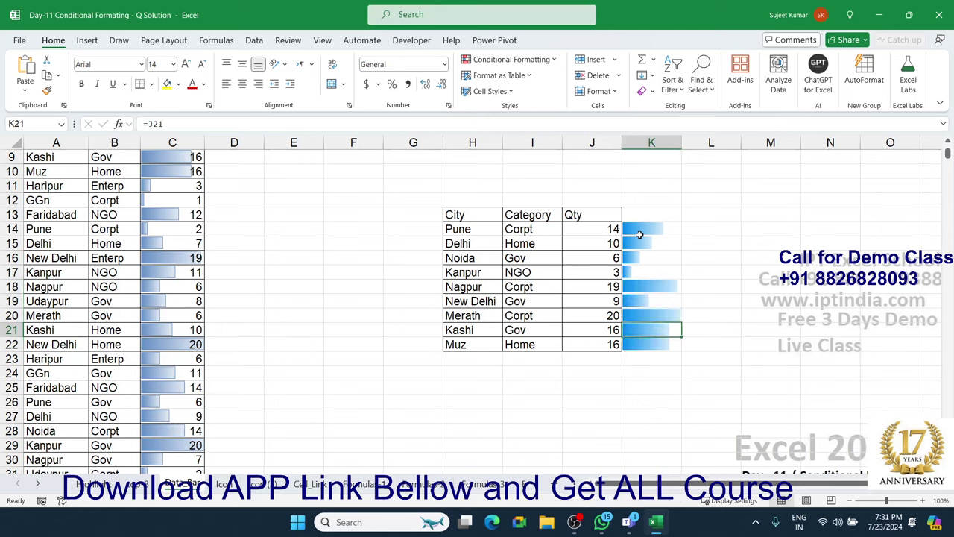
{"action": "left_click", "coordinate": [639, 234]}
{"action": "left_click_drag", "start_coordinate": [639, 216], "coordinate": [638, 235]}
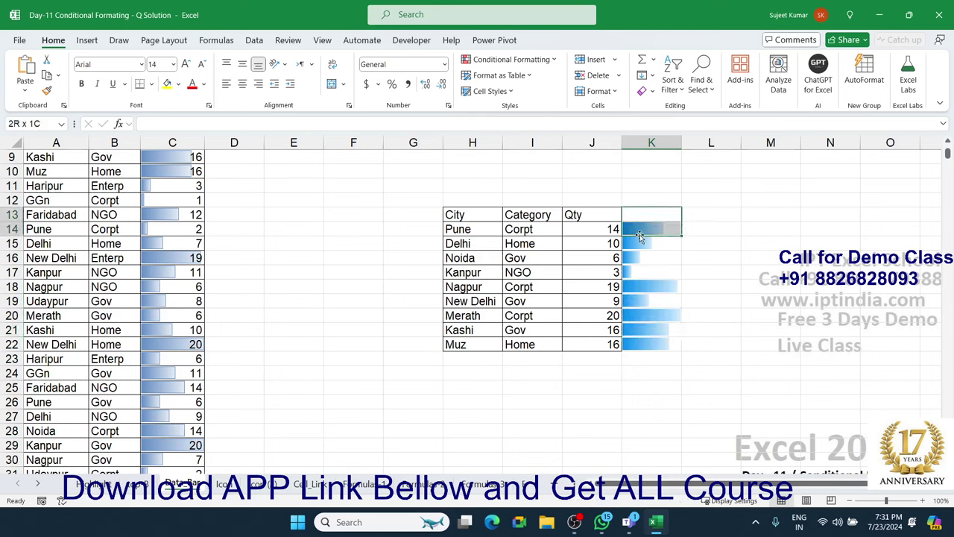
Step: Clear column K, then enter =J14 in K14 and fill it down to K22
{"action": "key", "text": "ctrl+shift+Down"}
{"action": "key", "text": "Delete"}
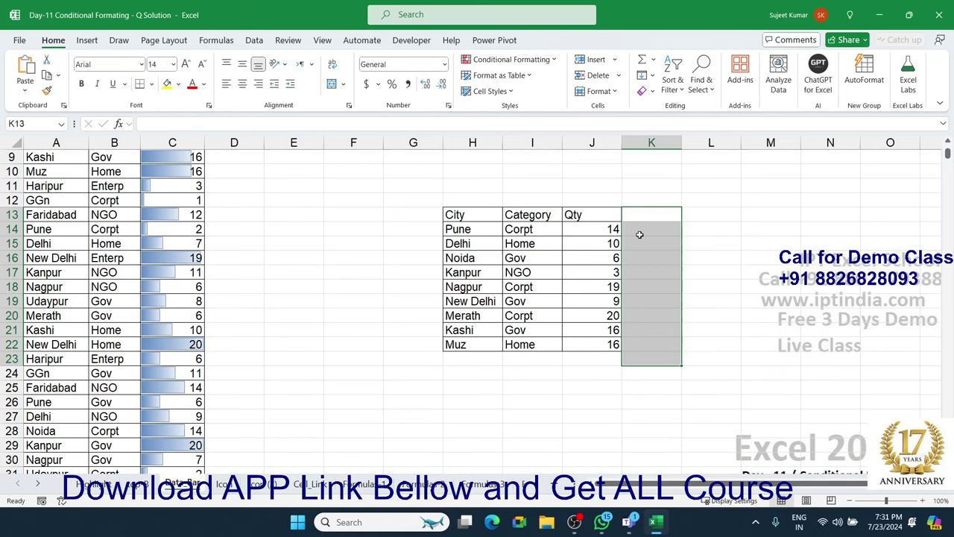
{"action": "left_click", "coordinate": [640, 234]}
{"action": "type", "text": "="}
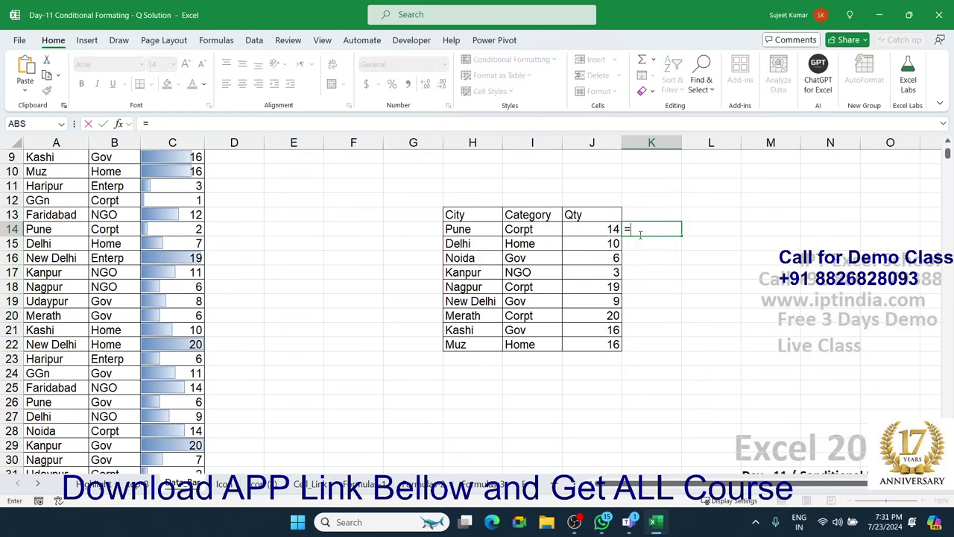
{"action": "key", "text": "Left"}
{"action": "key", "text": "Return"}
{"action": "key", "text": "Up"}
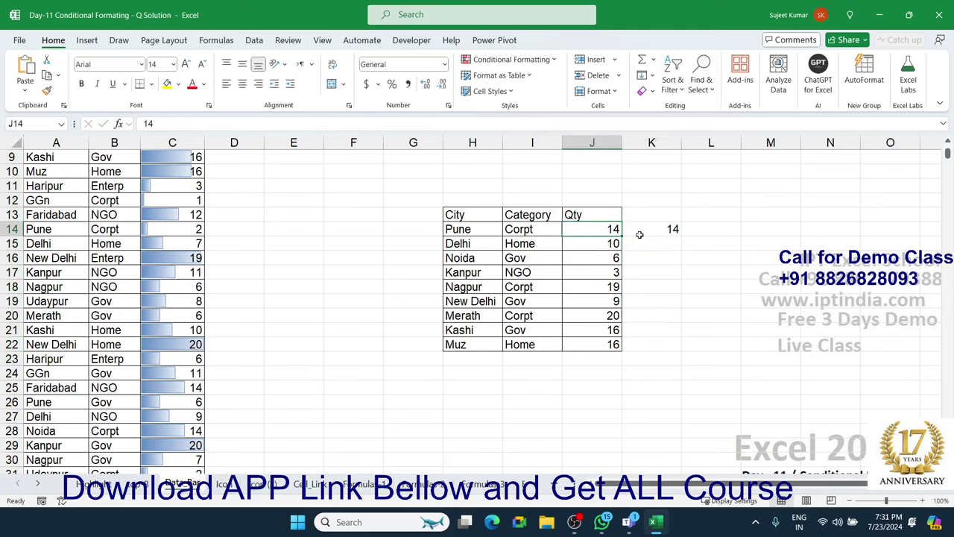
{"action": "key", "text": "shift+Down"}
{"action": "key", "text": "shift+Down"}
{"action": "key", "text": "shift+Down"}
{"action": "key", "text": "ctrl+d"}
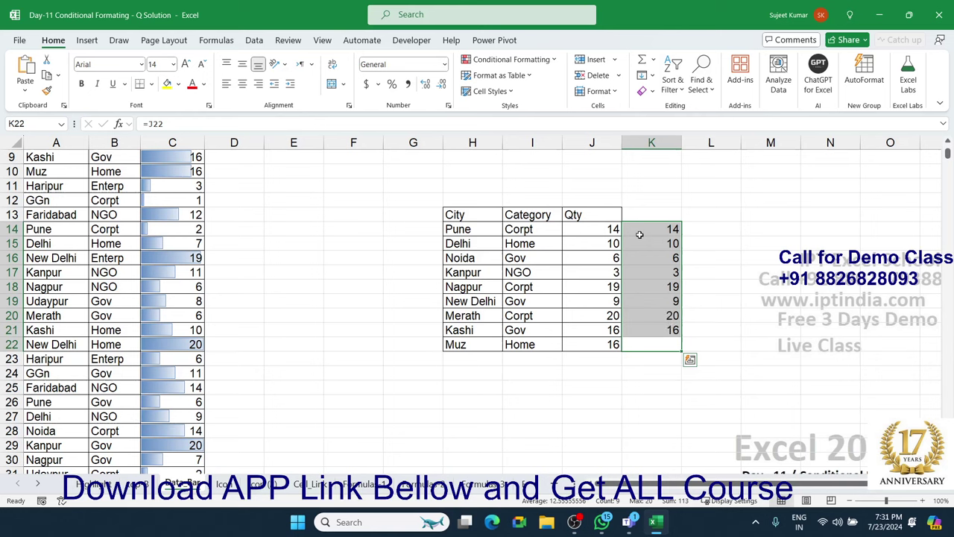
Step: Give K14:K22 Blue gradient data bars
{"action": "left_click", "coordinate": [483, 66]}
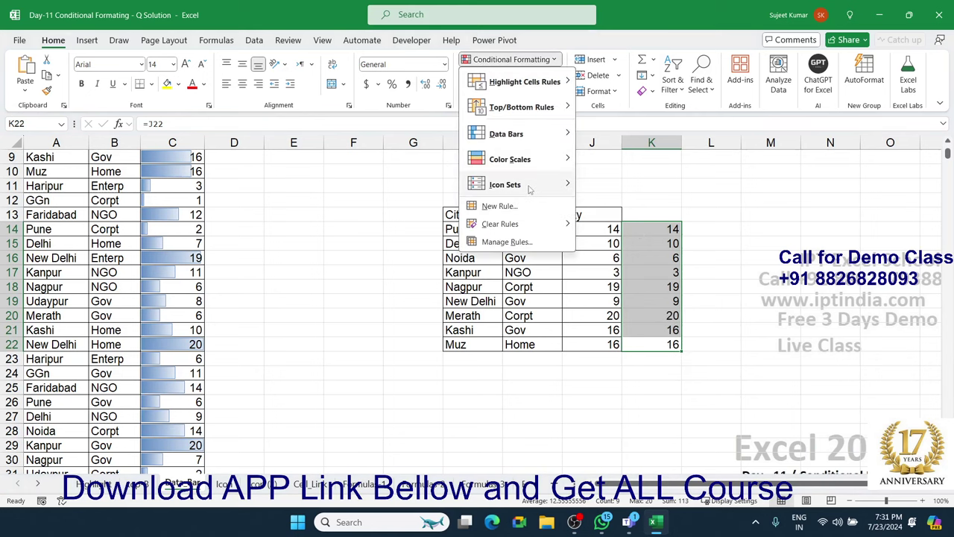
{"action": "mouse_move", "coordinate": [530, 189]}
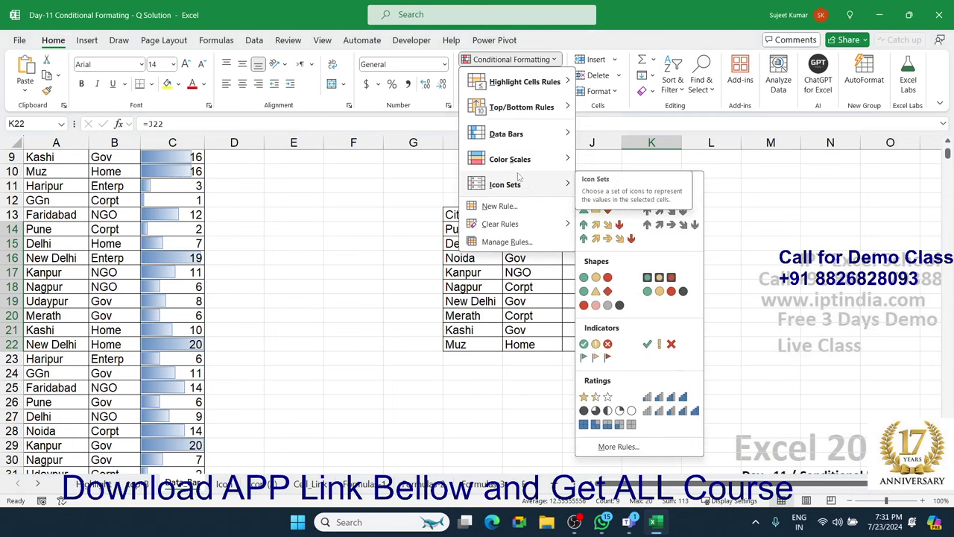
{"action": "mouse_move", "coordinate": [518, 166]}
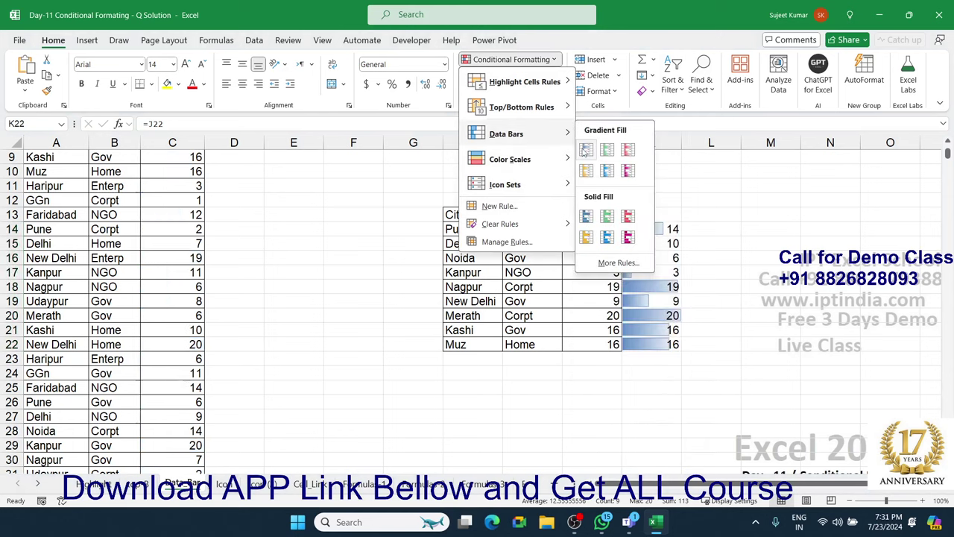
{"action": "left_click", "coordinate": [586, 152]}
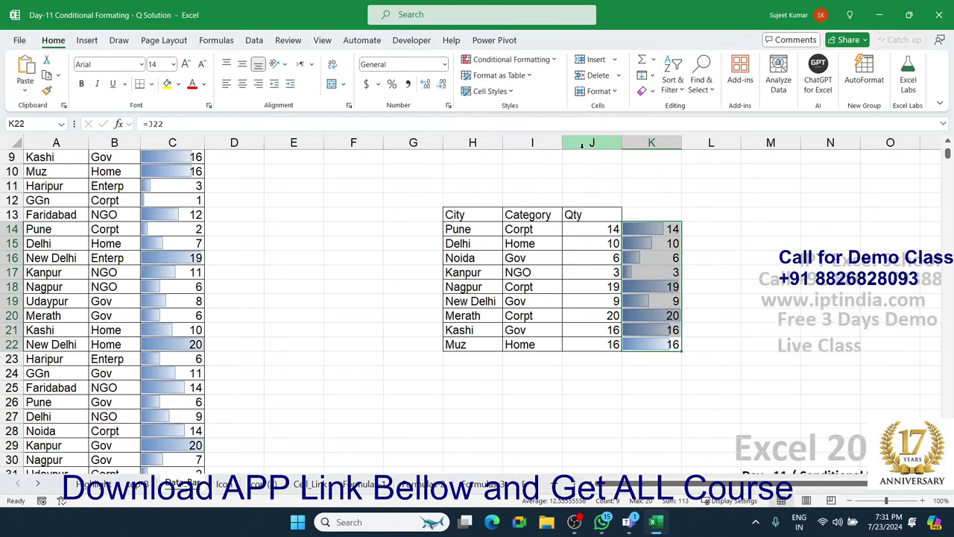
Step: Edit the K14:K22 Data Bar rule to tick Show Bar Only, then apply and close
{"action": "left_click", "coordinate": [529, 60]}
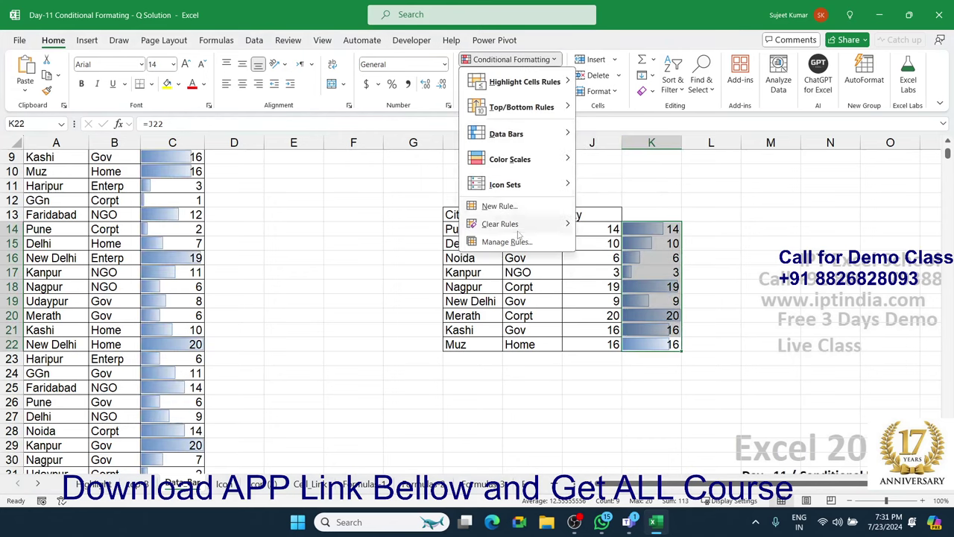
{"action": "left_click", "coordinate": [513, 243]}
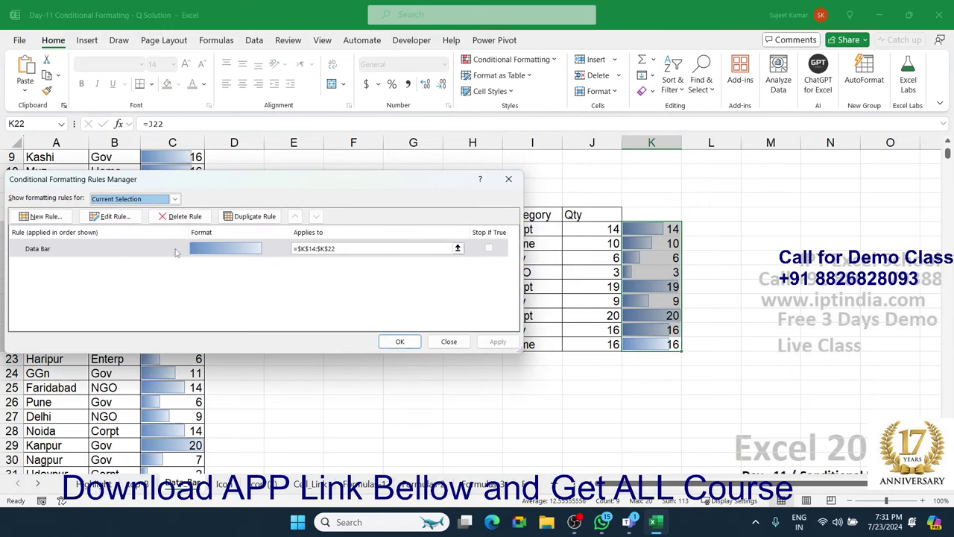
{"action": "double_click", "coordinate": [177, 250]}
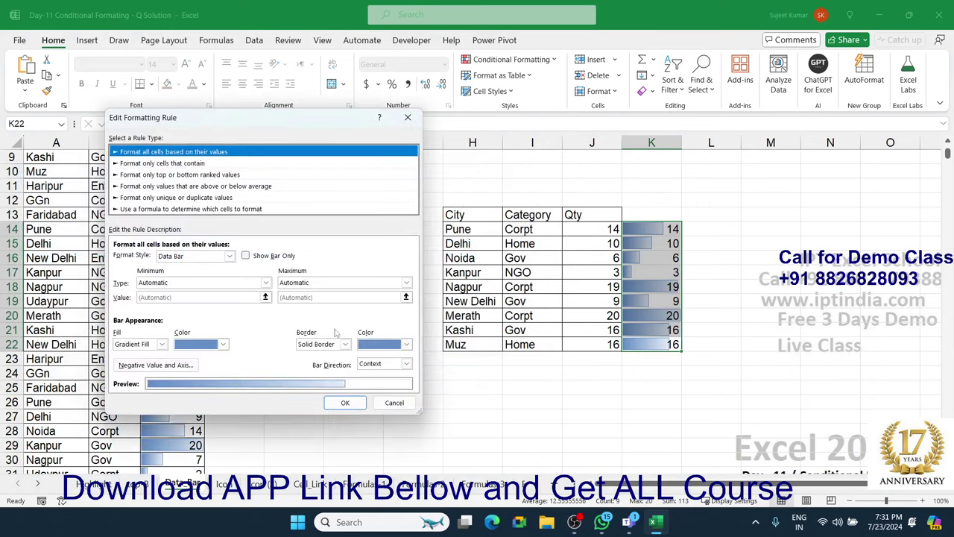
{"action": "left_click", "coordinate": [253, 259]}
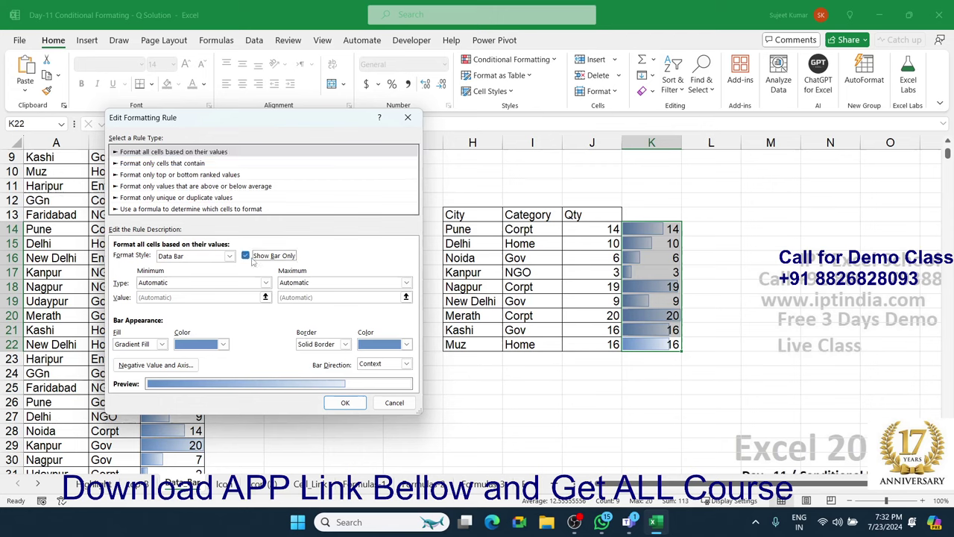
{"action": "left_click", "coordinate": [345, 402]}
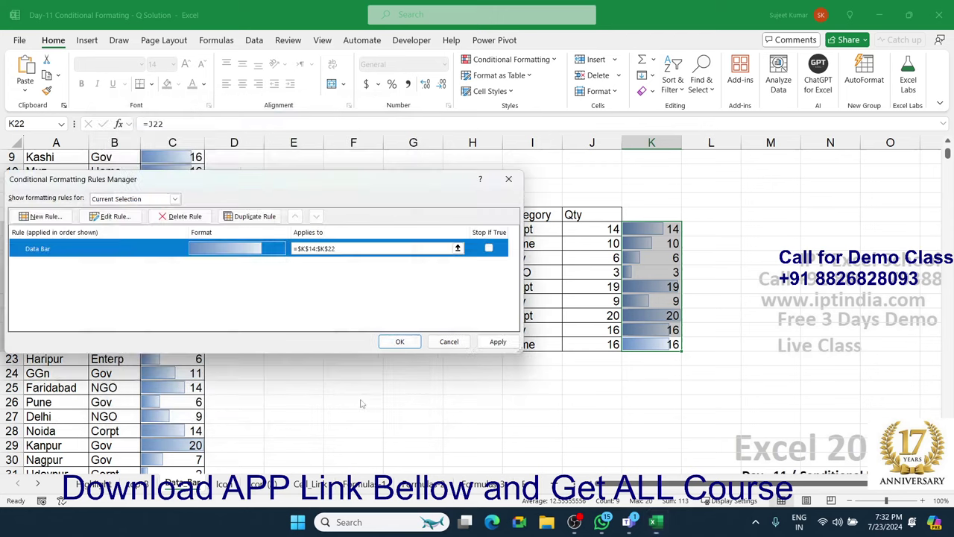
{"action": "left_click", "coordinate": [496, 342]}
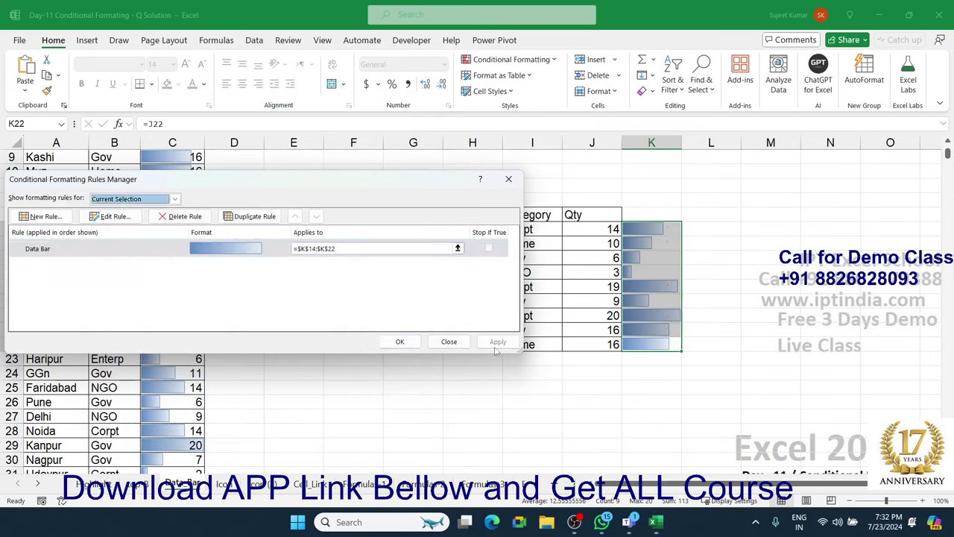
{"action": "left_click", "coordinate": [408, 344]}
{"action": "left_click", "coordinate": [555, 370]}
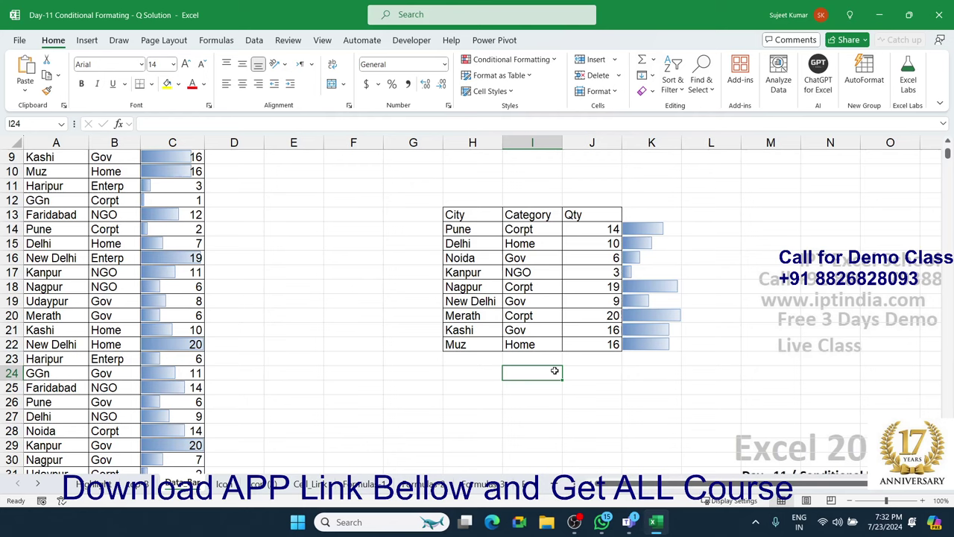
Step: On the Icon sheet, select Qty column C and review the arrow icon set styles without changing them
{"action": "left_click", "coordinate": [222, 483]}
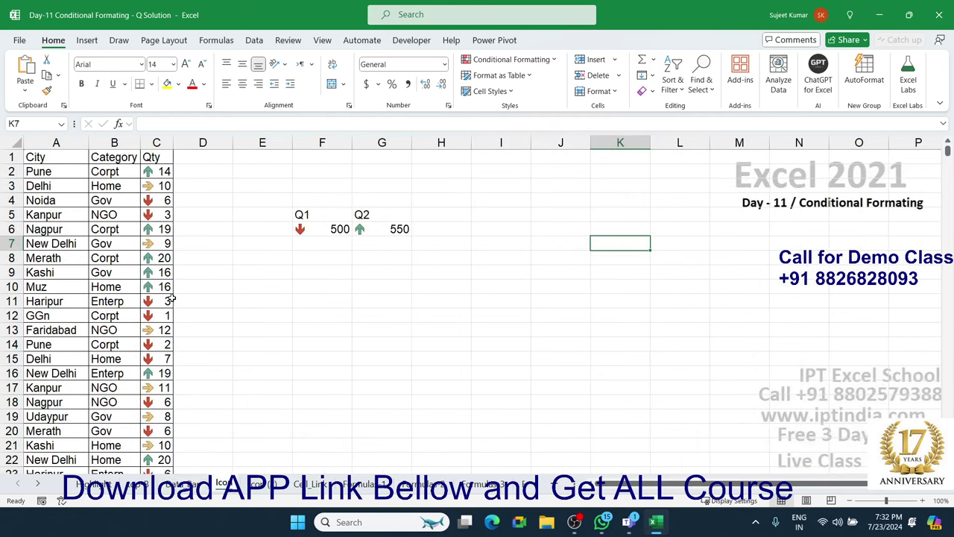
{"action": "scroll", "coordinate": [213, 341], "scroll_direction": "down", "scroll_amount": 3}
{"action": "scroll", "coordinate": [213, 340], "scroll_direction": "down", "scroll_amount": 6}
{"action": "scroll", "coordinate": [213, 341], "scroll_direction": "up", "scroll_amount": 9}
{"action": "left_click", "coordinate": [153, 176]}
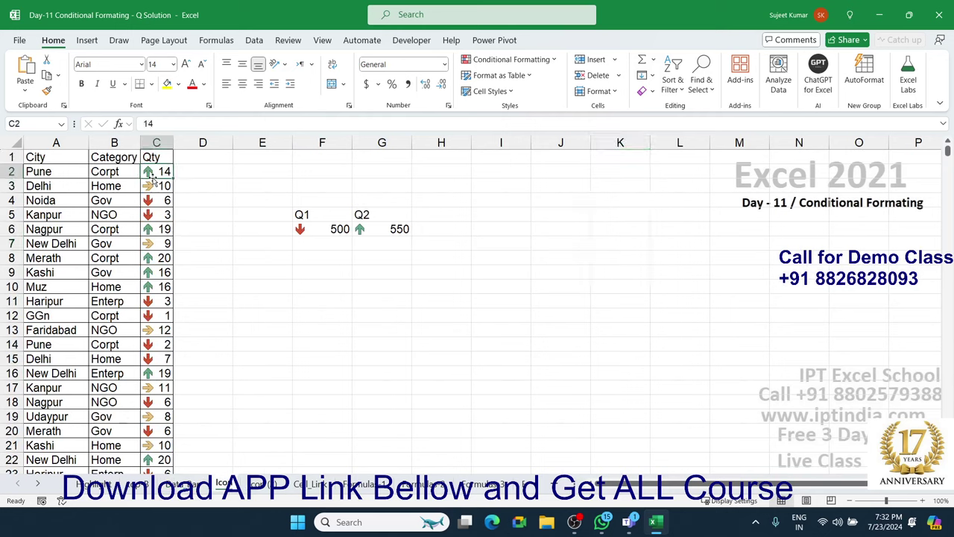
{"action": "left_click", "coordinate": [155, 143]}
{"action": "left_click", "coordinate": [486, 59]}
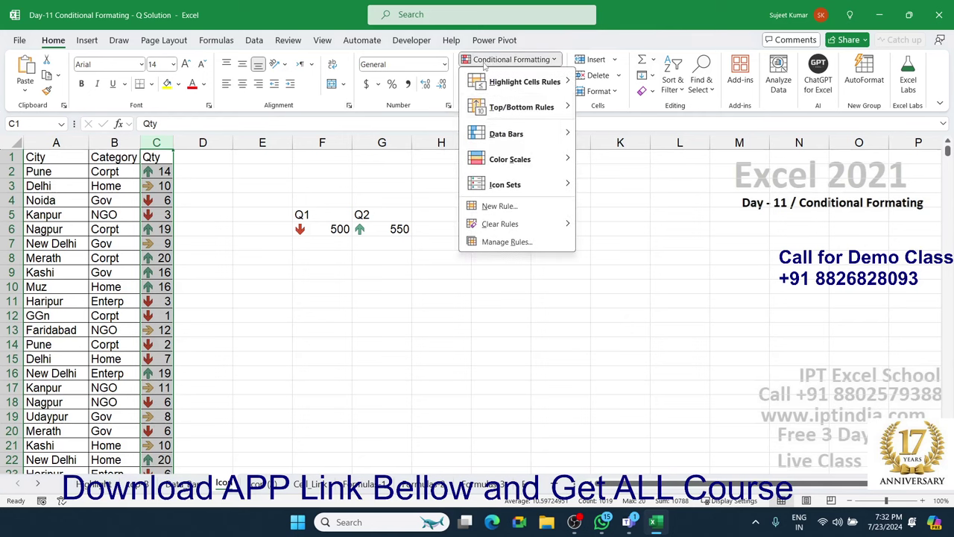
{"action": "mouse_move", "coordinate": [514, 186]}
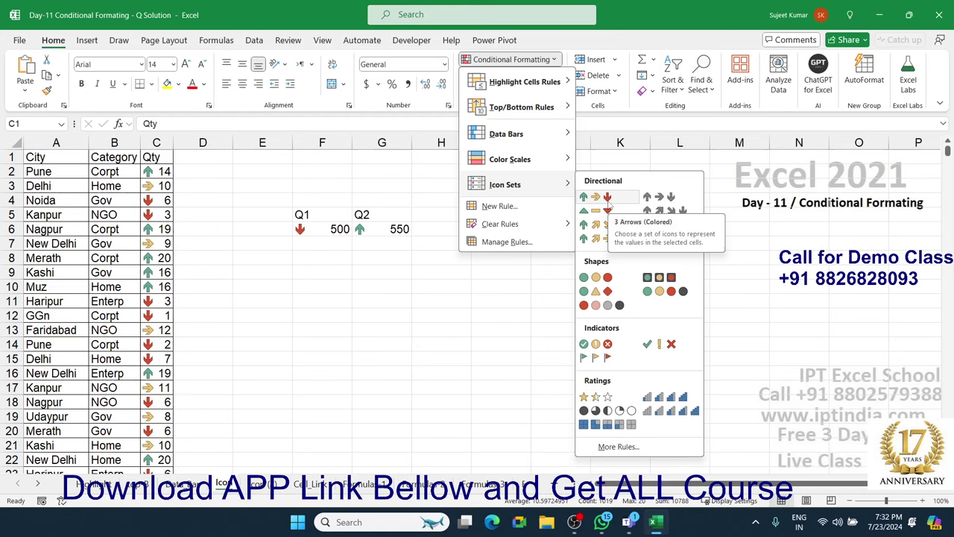
{"action": "left_click", "coordinate": [406, 297]}
Step: Select the Q1/Q2 values F6:G6 and review their icon options, leaving the arrows unchanged
{"action": "left_click_drag", "start_coordinate": [338, 234], "coordinate": [391, 231]}
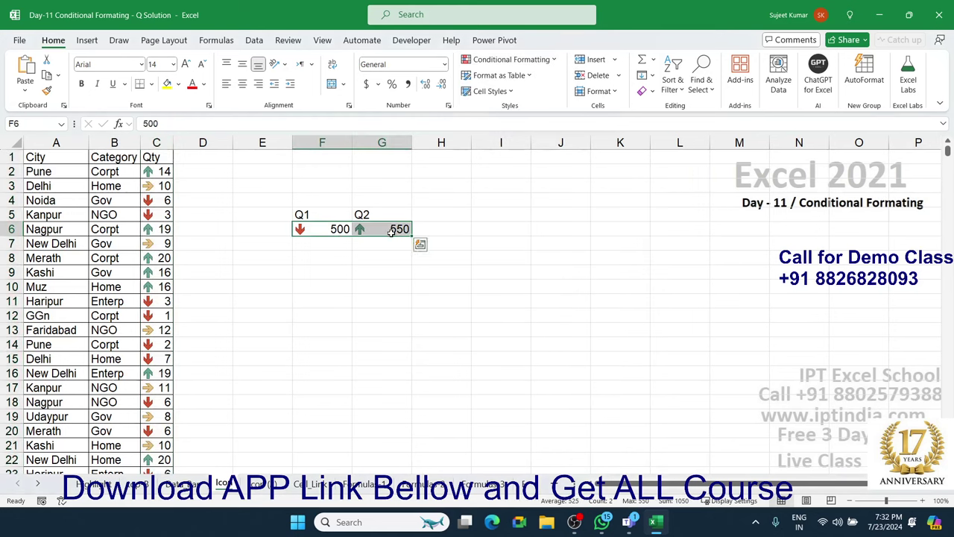
{"action": "left_click", "coordinate": [510, 59]}
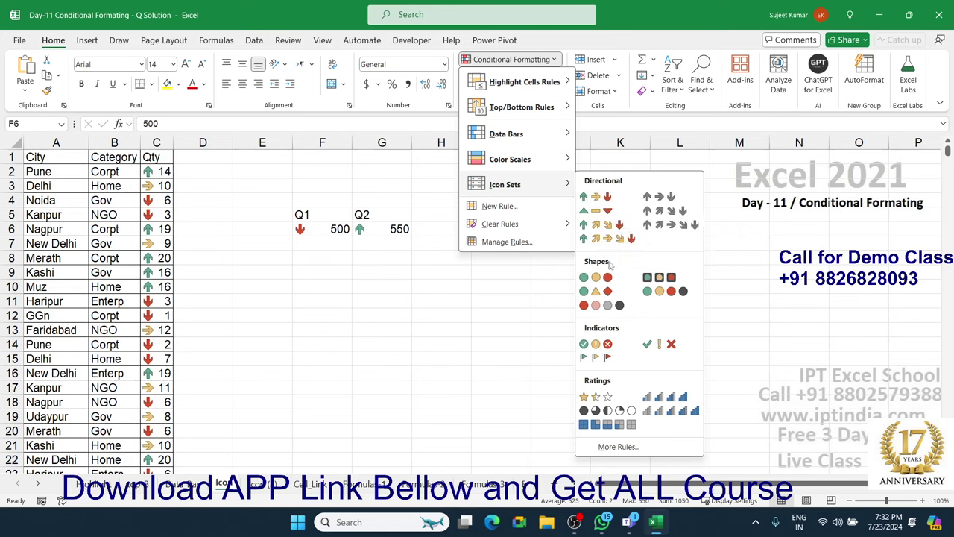
{"action": "left_click", "coordinate": [317, 344]}
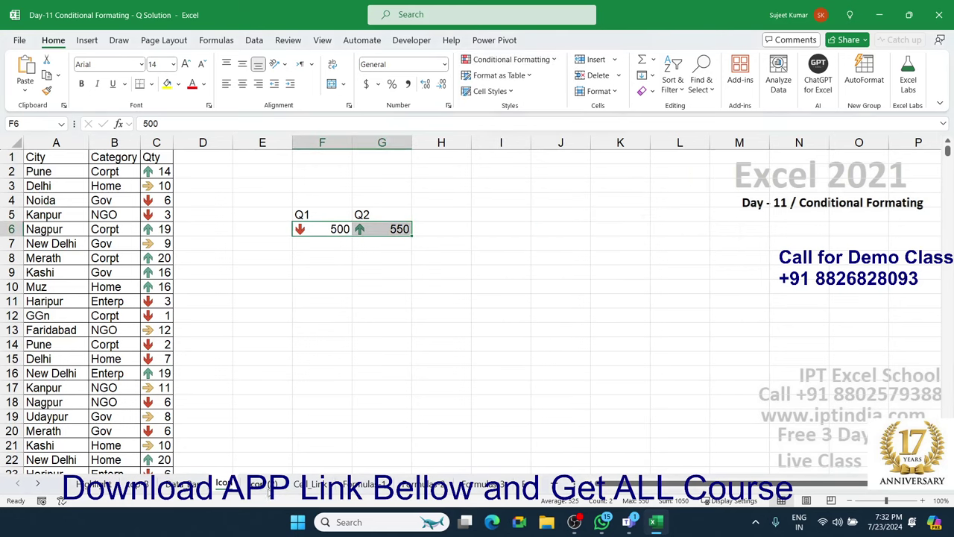
Step: On the Name/Score sheet, look over the threshold labels and legend icons in D2:F4
{"action": "left_click", "coordinate": [261, 484]}
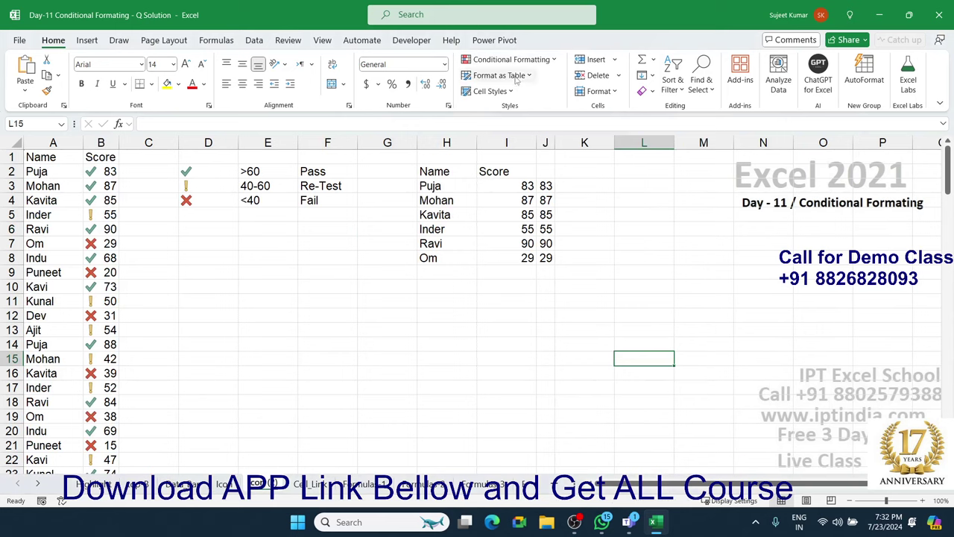
{"action": "left_click", "coordinate": [155, 286]}
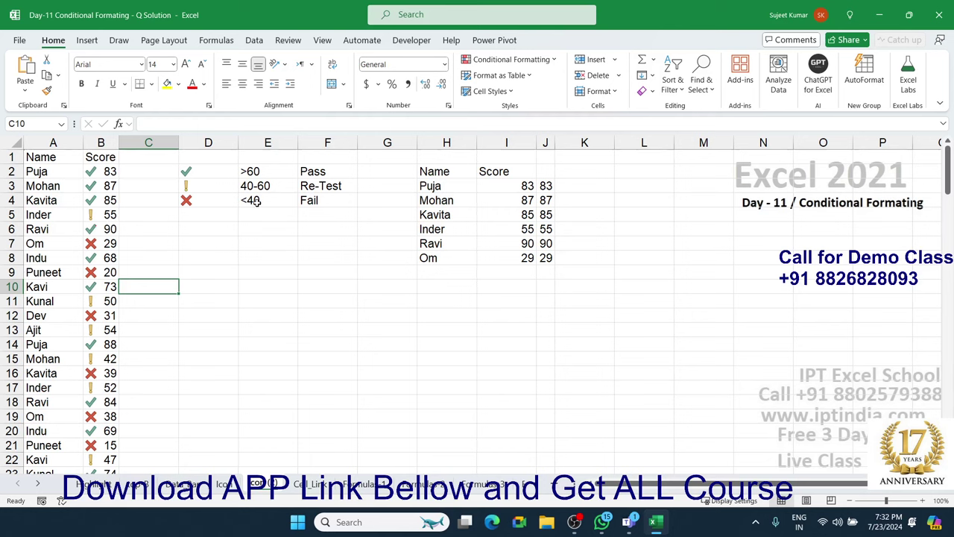
{"action": "mouse_move", "coordinate": [306, 172]}
{"action": "left_mouse_down"}
{"action": "mouse_move", "coordinate": [280, 173]}
{"action": "mouse_move", "coordinate": [294, 186]}
{"action": "mouse_move", "coordinate": [283, 200]}
{"action": "left_mouse_up"}
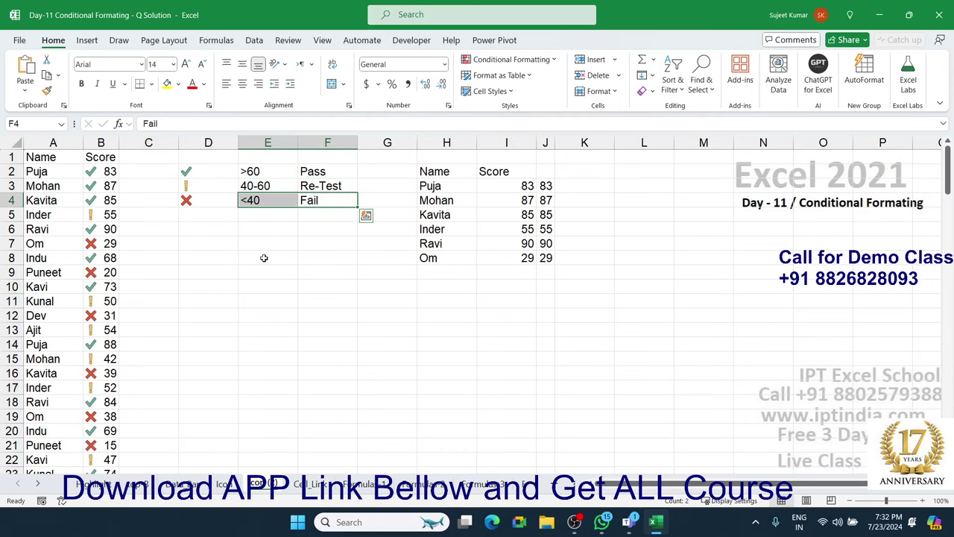
{"action": "left_click_drag", "start_coordinate": [187, 199], "coordinate": [187, 173]}
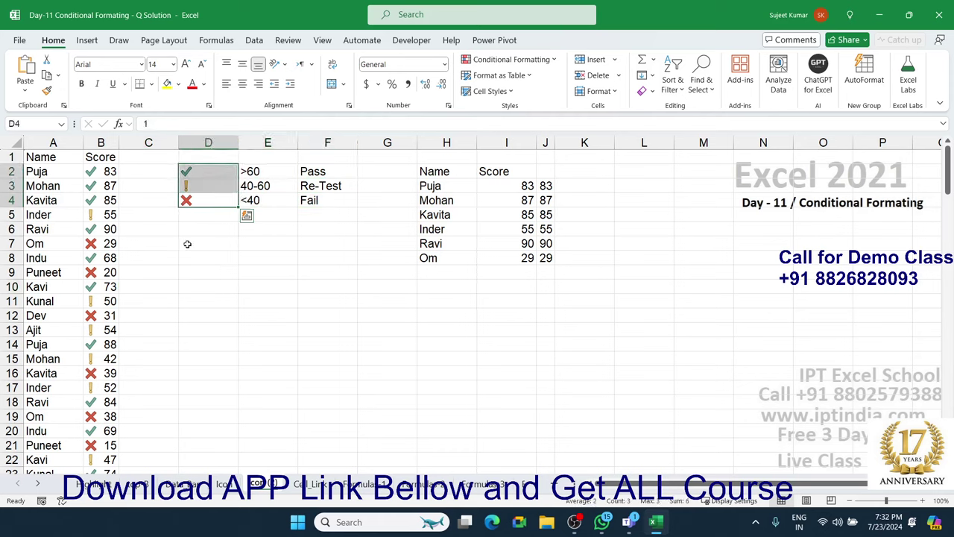
{"action": "left_click", "coordinate": [224, 298]}
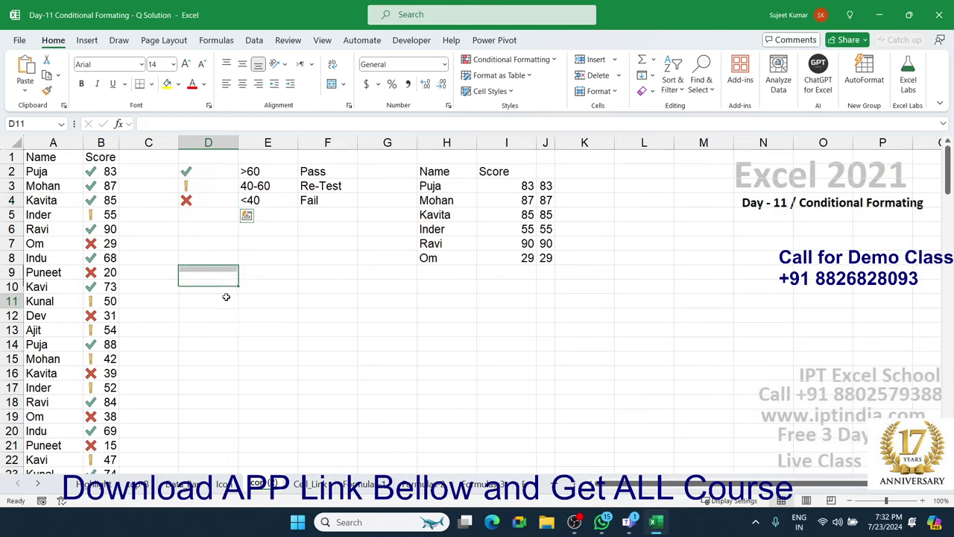
Step: Clear the conditional formatting rules from the entire sheet
{"action": "left_click", "coordinate": [494, 40]}
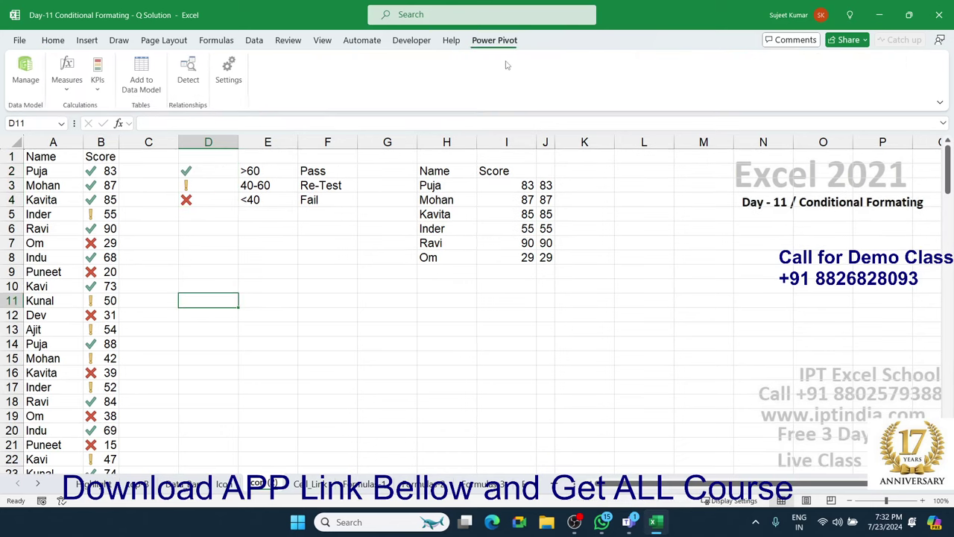
{"action": "left_click", "coordinate": [53, 40]}
{"action": "left_click", "coordinate": [515, 64]}
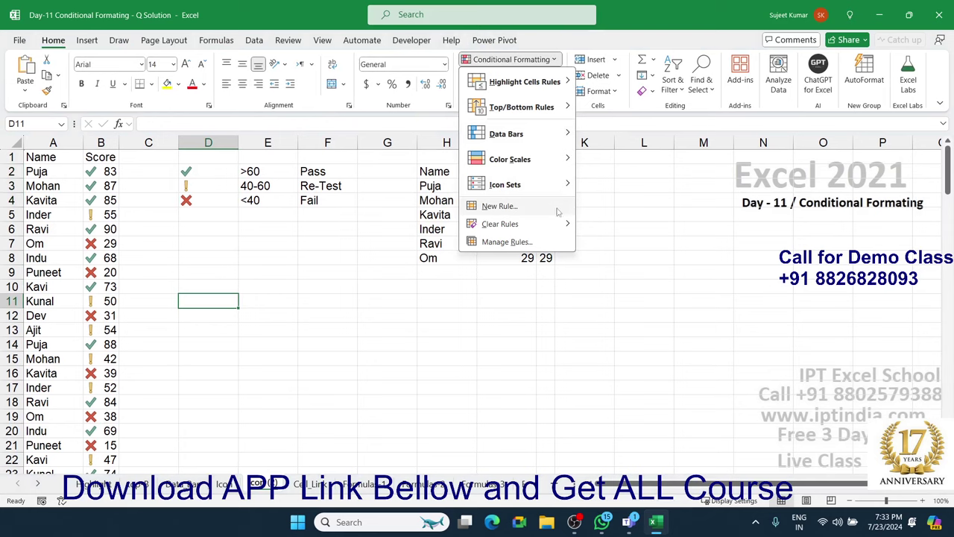
{"action": "mouse_move", "coordinate": [499, 224]}
{"action": "left_click", "coordinate": [608, 243]}
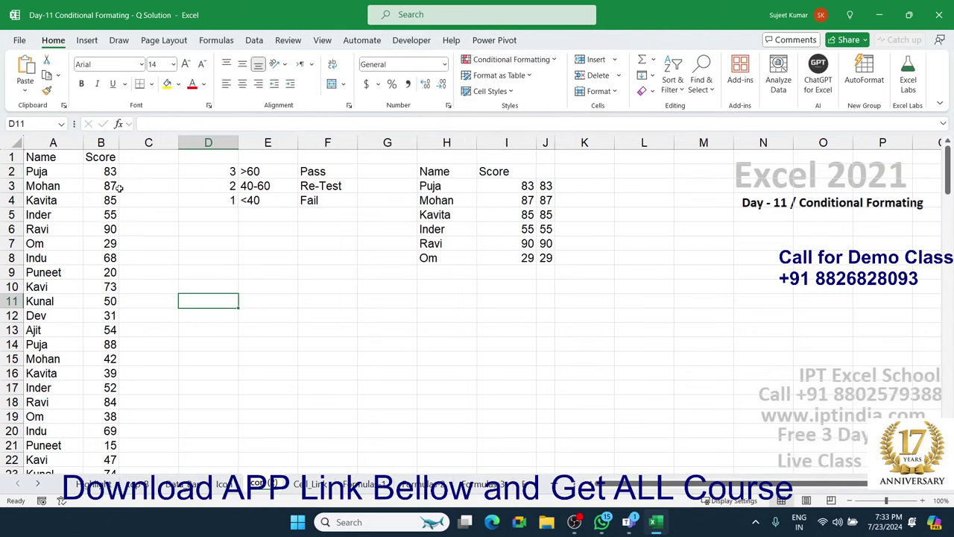
Step: Apply the 3 Symbols icon set (check, exclamation, cross) to Score column B
{"action": "left_click", "coordinate": [108, 142]}
{"action": "left_click", "coordinate": [510, 59]}
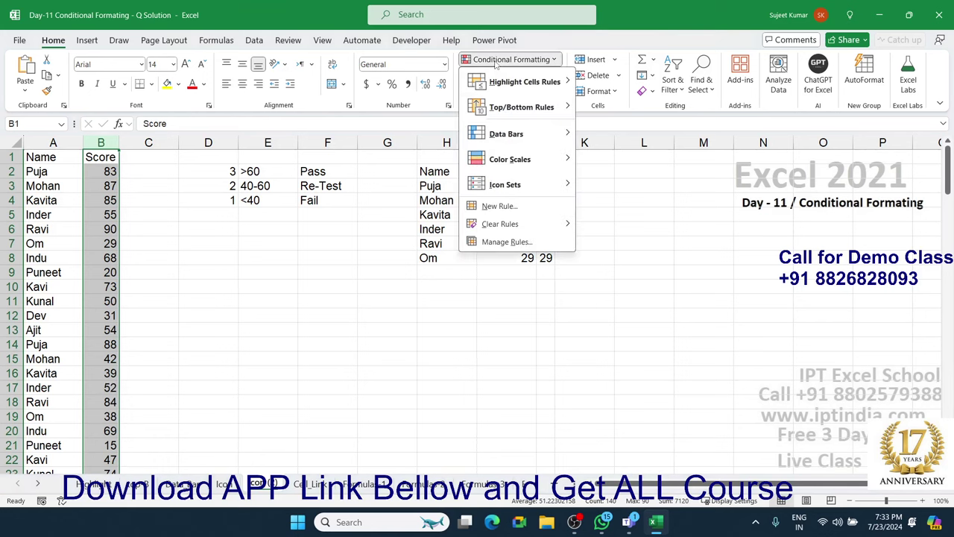
{"action": "mouse_move", "coordinate": [512, 138]}
{"action": "mouse_move", "coordinate": [512, 185]}
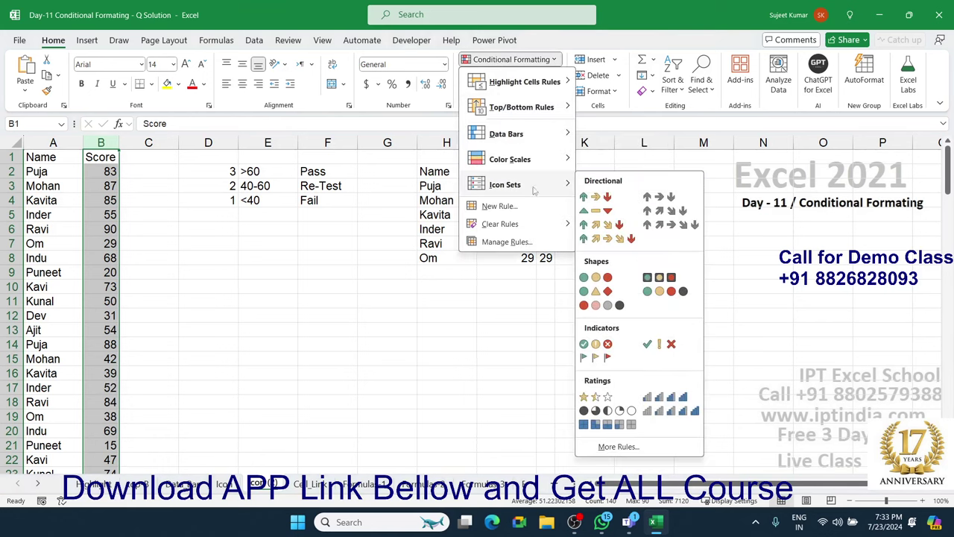
{"action": "left_click", "coordinate": [663, 344]}
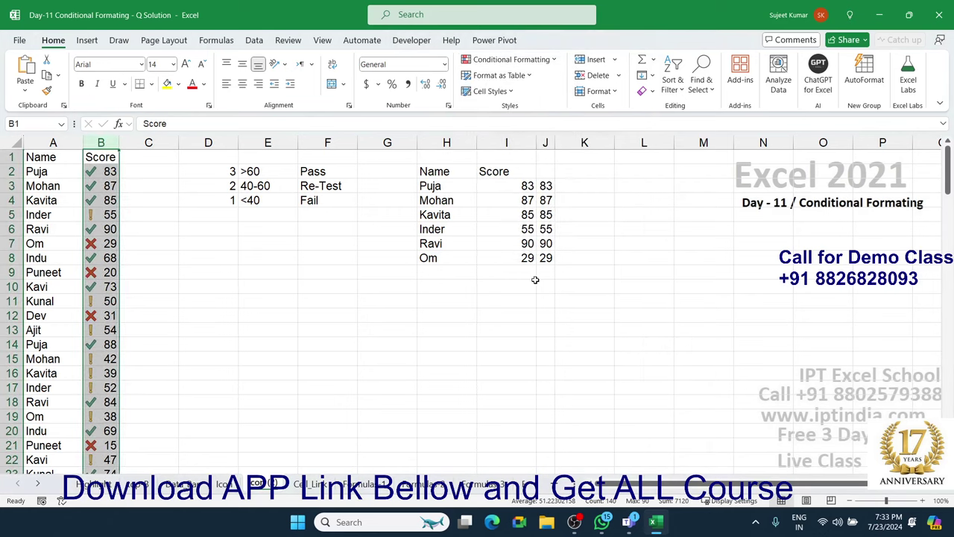
Step: Check the threshold labels E2:E4, then reselect the Score column B
{"action": "left_click_drag", "start_coordinate": [270, 199], "coordinate": [254, 173]}
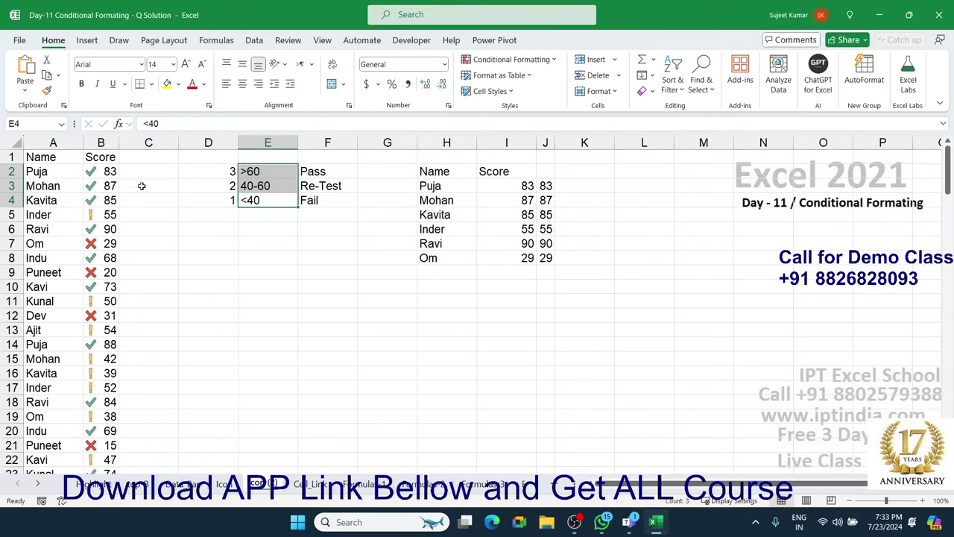
{"action": "left_click_drag", "start_coordinate": [108, 186], "coordinate": [108, 200]}
{"action": "left_click", "coordinate": [103, 142]}
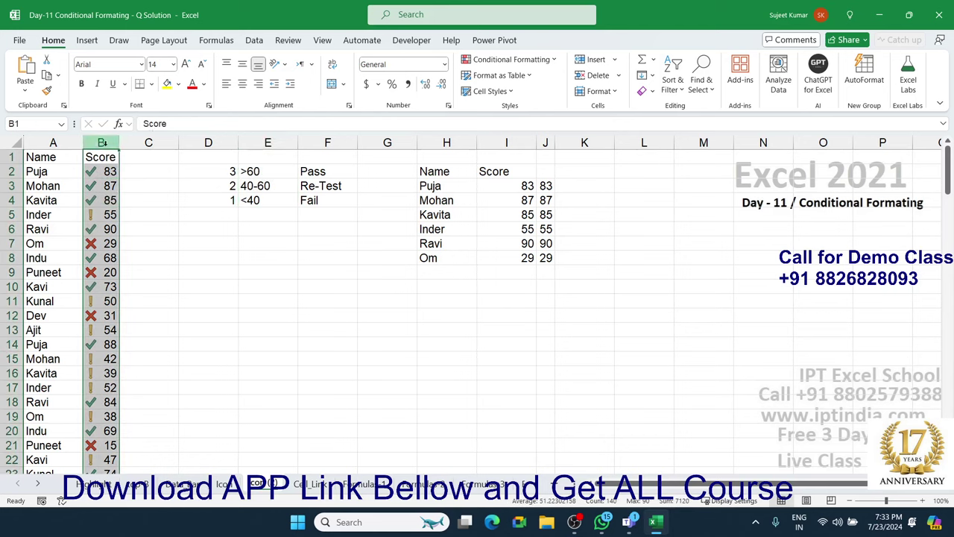
{"action": "left_click", "coordinate": [511, 59]}
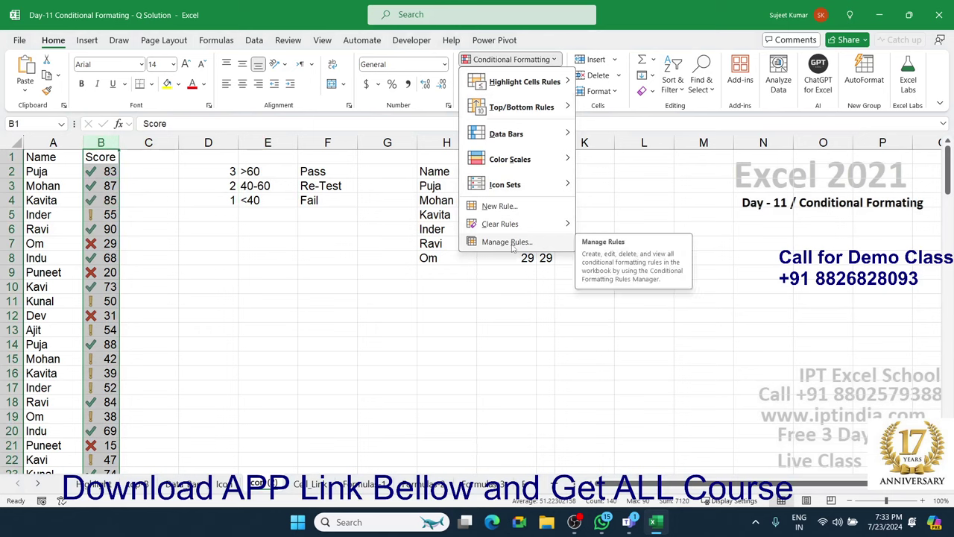
Step: Edit the Score icon set rule, changing both threshold types from Percent to Number
{"action": "left_click", "coordinate": [512, 242]}
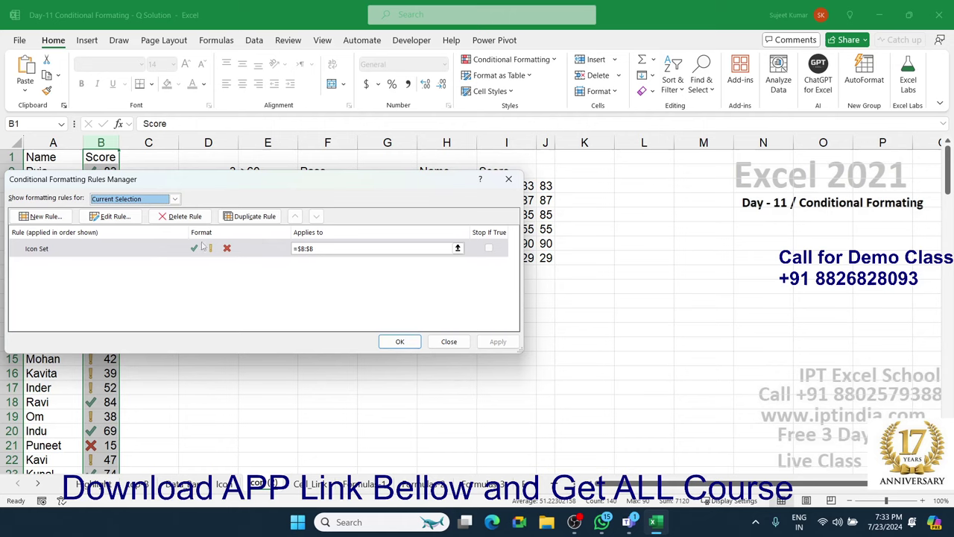
{"action": "double_click", "coordinate": [138, 258]}
{"action": "left_click_drag", "start_coordinate": [256, 136], "coordinate": [502, 126]}
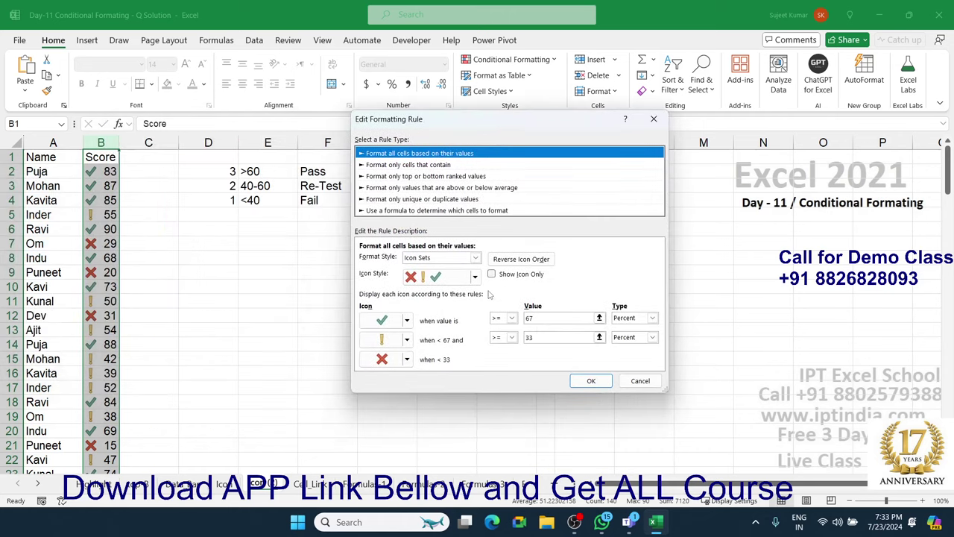
{"action": "left_click", "coordinate": [626, 320]}
{"action": "left_click", "coordinate": [627, 328]}
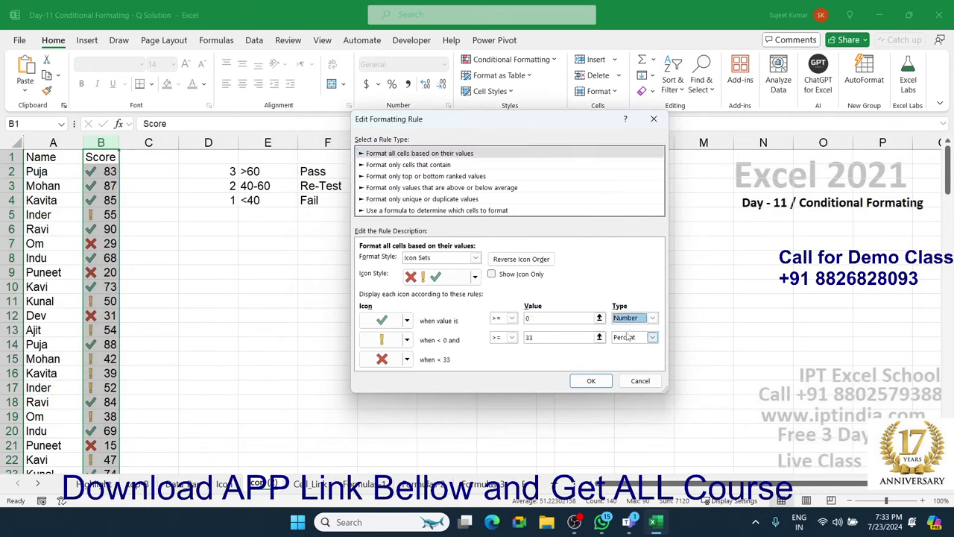
{"action": "left_click", "coordinate": [629, 337]}
{"action": "left_click", "coordinate": [629, 346]}
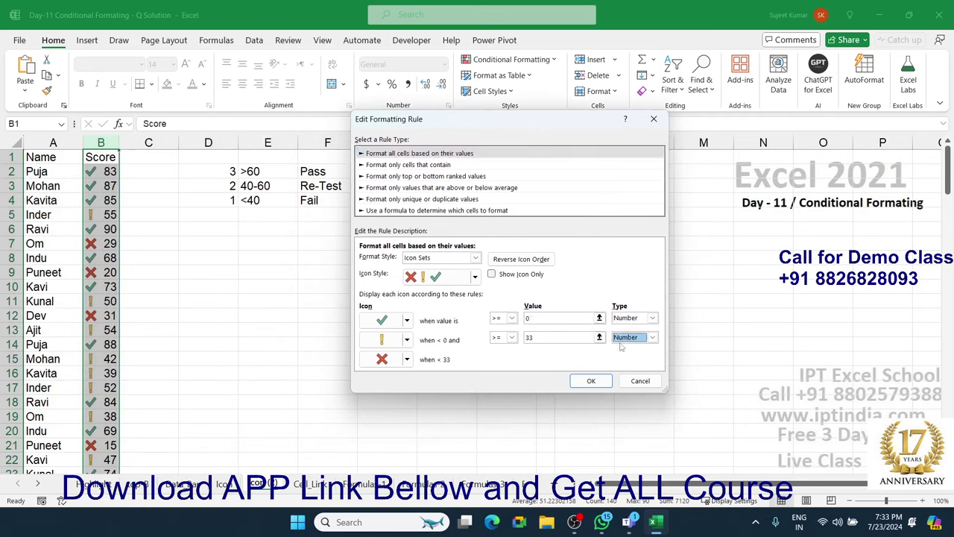
{"action": "left_click", "coordinate": [550, 318]}
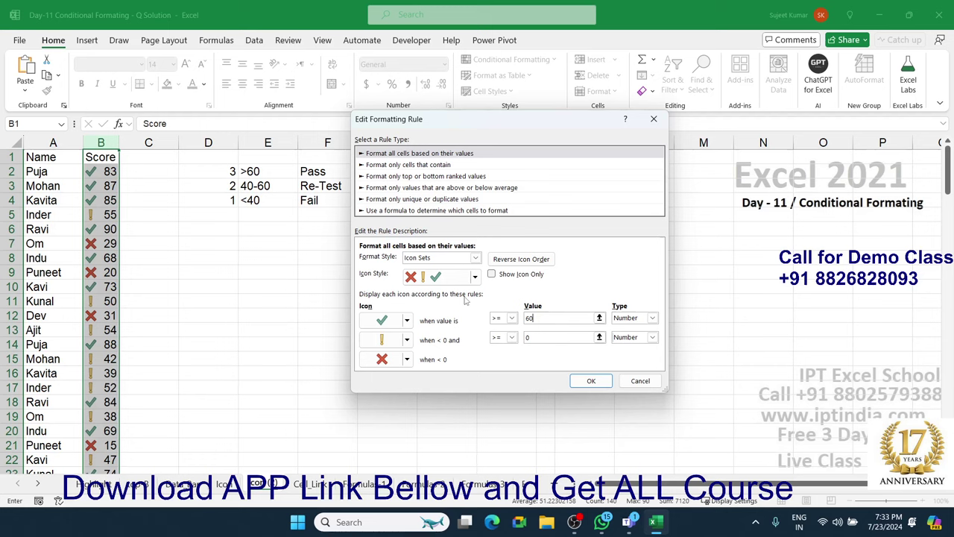
Step: Set the Score icon thresholds to 60 and 40 and apply the rule
{"action": "left_click", "coordinate": [531, 337]}
{"action": "left_click", "coordinate": [578, 382]}
{"action": "left_click", "coordinate": [498, 342]}
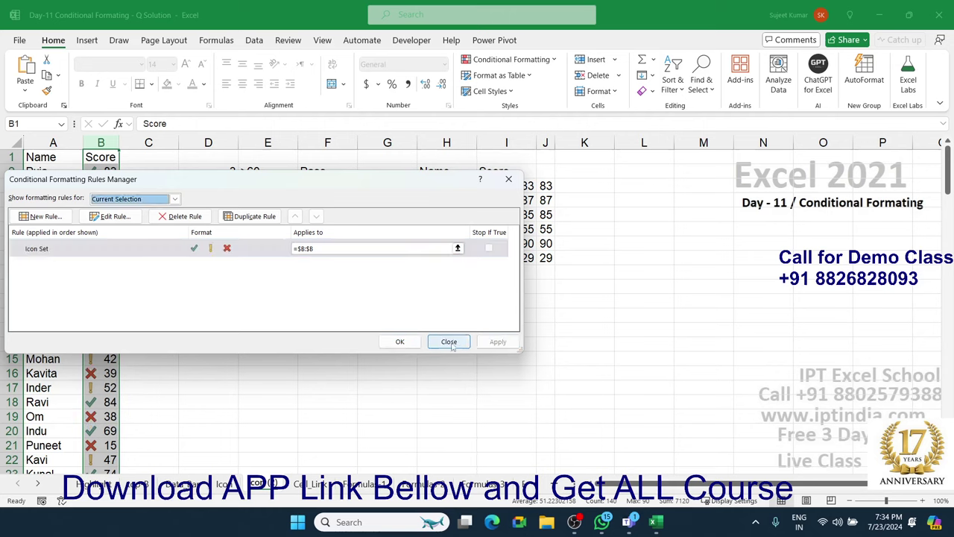
{"action": "left_click", "coordinate": [399, 341]}
{"action": "left_click", "coordinate": [388, 316]}
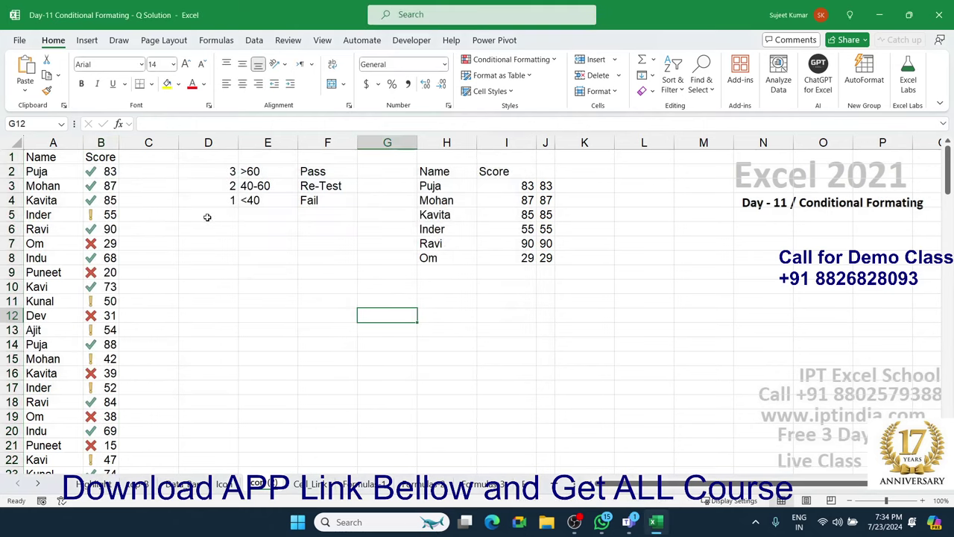
Step: Apply a check, exclamation and cross icon set to the 3, 2, 1 values in D2:D4
{"action": "left_click", "coordinate": [223, 171]}
{"action": "left_click", "coordinate": [224, 185]}
{"action": "left_click", "coordinate": [222, 199]}
{"action": "left_click_drag", "start_coordinate": [222, 199], "coordinate": [221, 172]}
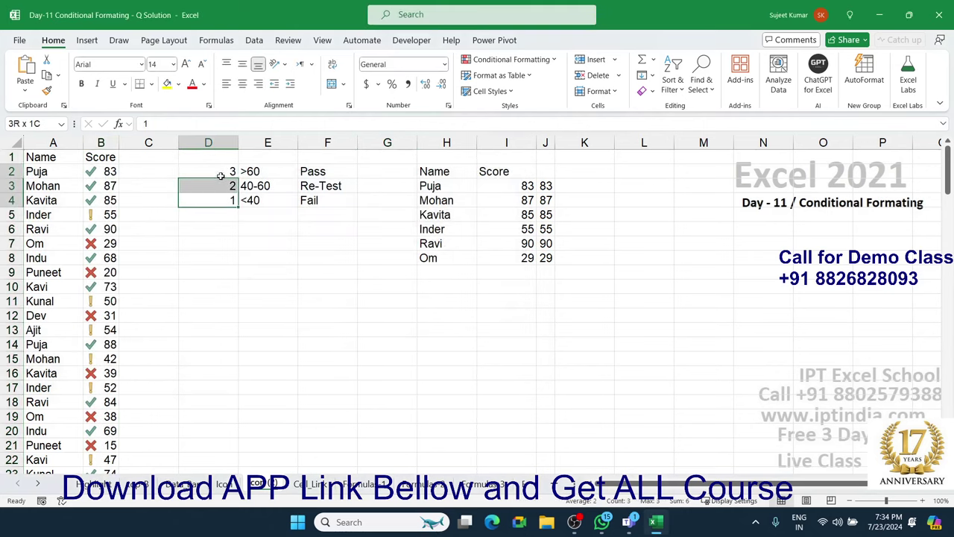
{"action": "left_click", "coordinate": [507, 59]}
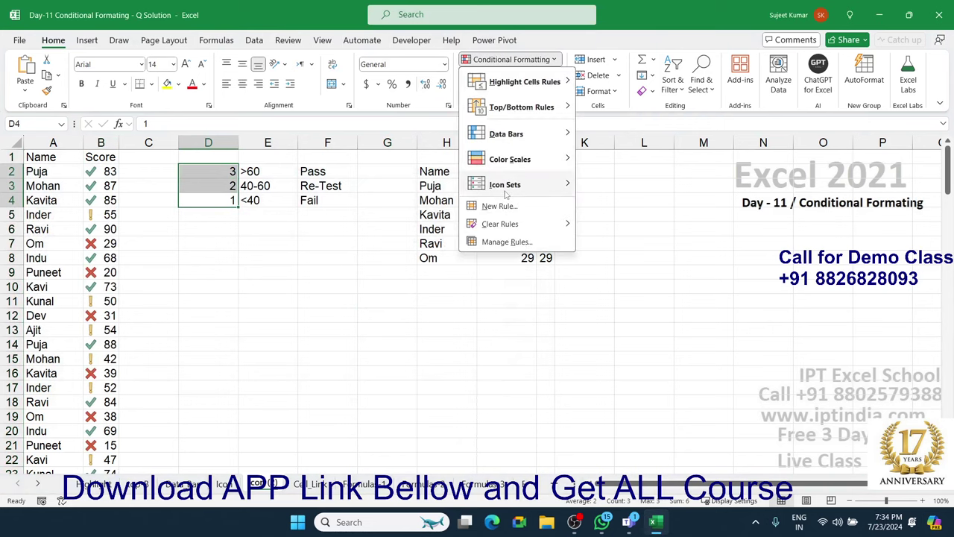
{"action": "mouse_move", "coordinate": [508, 192]}
{"action": "left_click", "coordinate": [659, 344]}
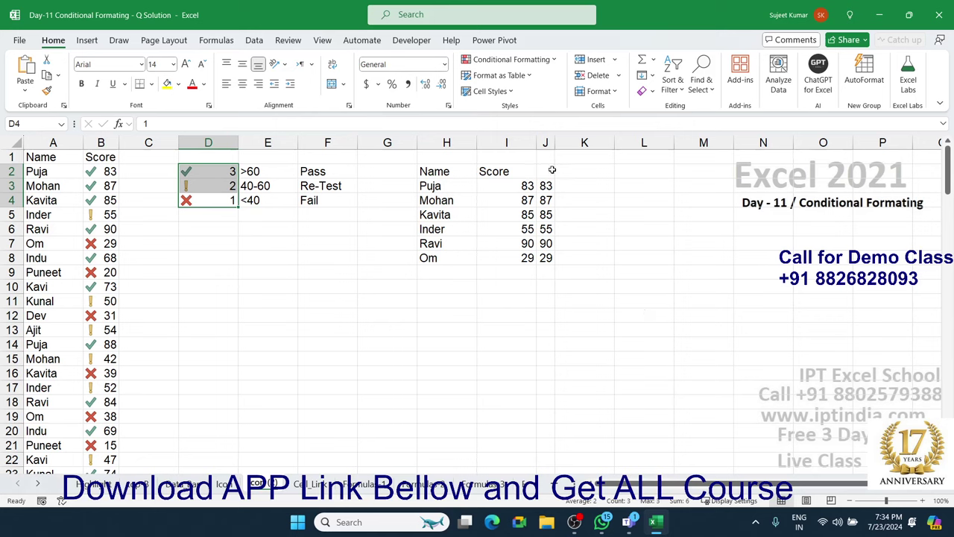
Step: Edit the D2:D4 Icon Set rule to Show Icon Only, hiding the numbers
{"action": "left_click", "coordinate": [511, 60]}
{"action": "left_click", "coordinate": [507, 241]}
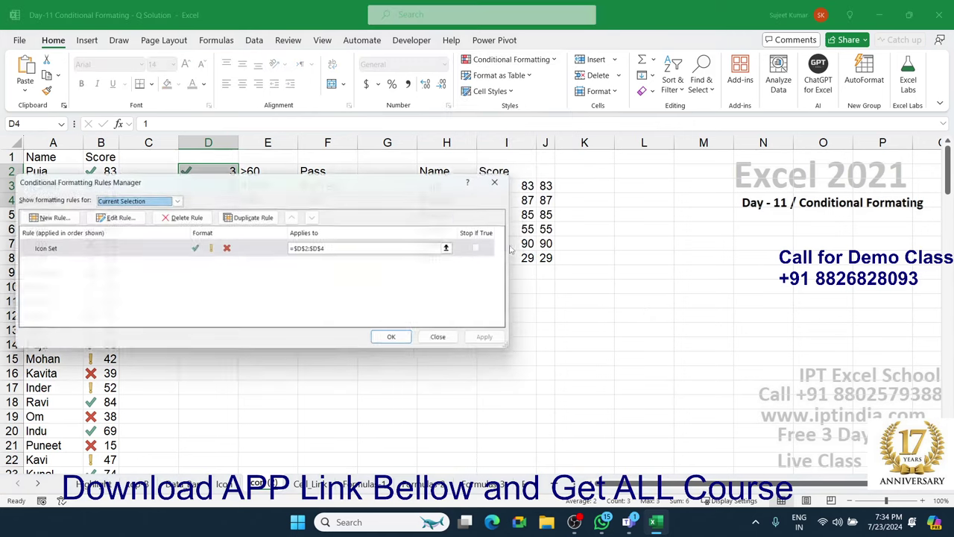
{"action": "left_click", "coordinate": [247, 247]}
{"action": "double_click", "coordinate": [247, 247]}
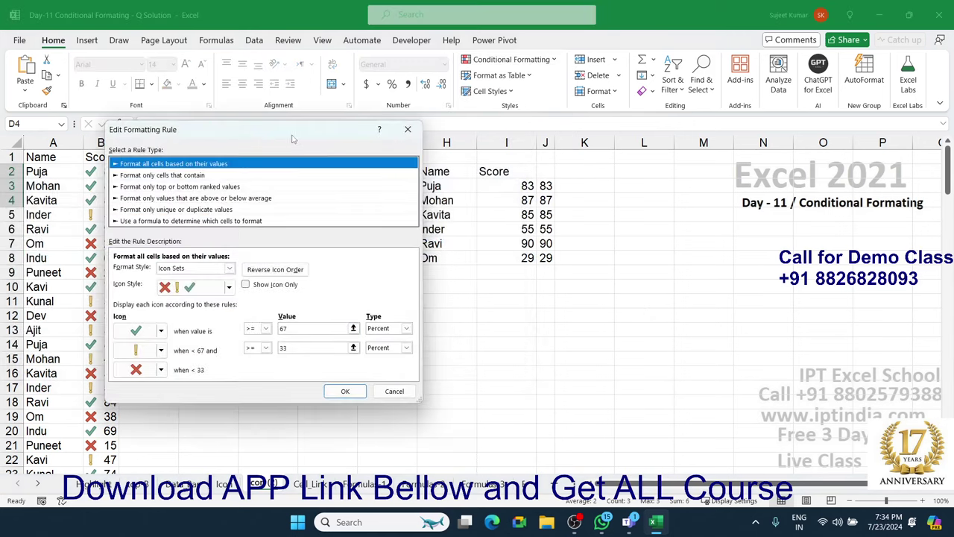
{"action": "mouse_move", "coordinate": [292, 139]}
{"action": "left_mouse_down"}
{"action": "mouse_move", "coordinate": [670, 143]}
{"action": "mouse_move", "coordinate": [554, 135]}
{"action": "left_mouse_up"}
{"action": "left_click", "coordinate": [647, 288]}
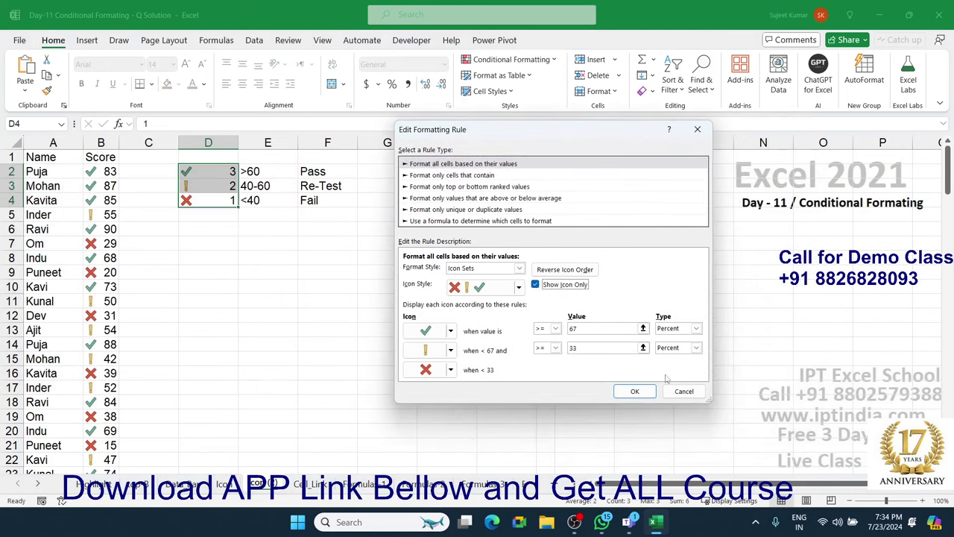
{"action": "left_click", "coordinate": [634, 391]}
{"action": "left_click", "coordinate": [497, 343]}
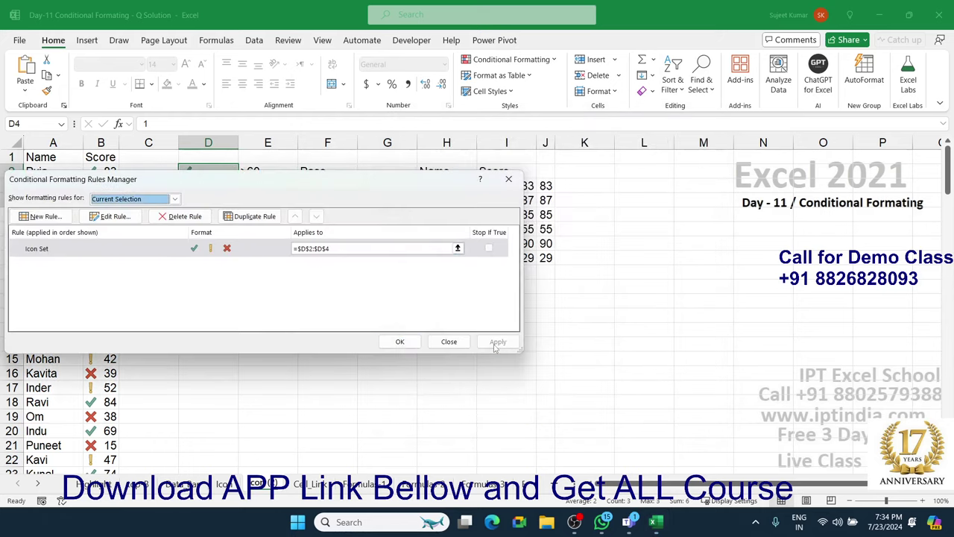
{"action": "left_click", "coordinate": [399, 341]}
{"action": "left_click", "coordinate": [347, 333]}
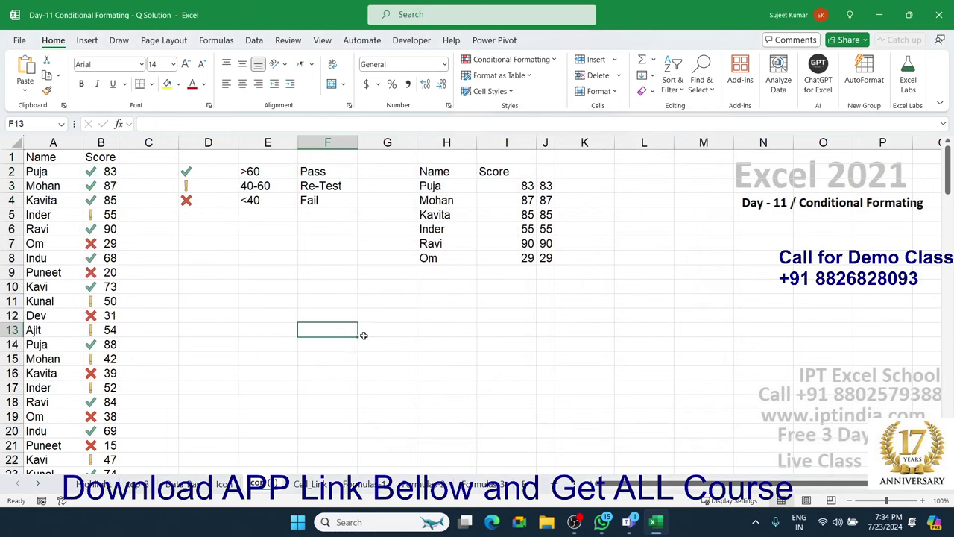
Step: On the Cell_Link sheet, change the Search value in B2 to 50, then 44
{"action": "left_click", "coordinate": [325, 485]}
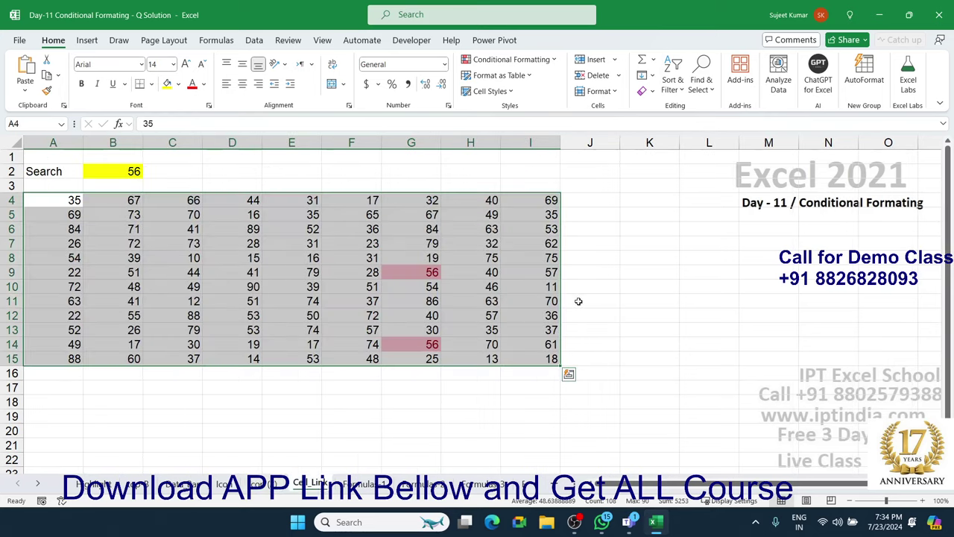
{"action": "left_click", "coordinate": [128, 177]}
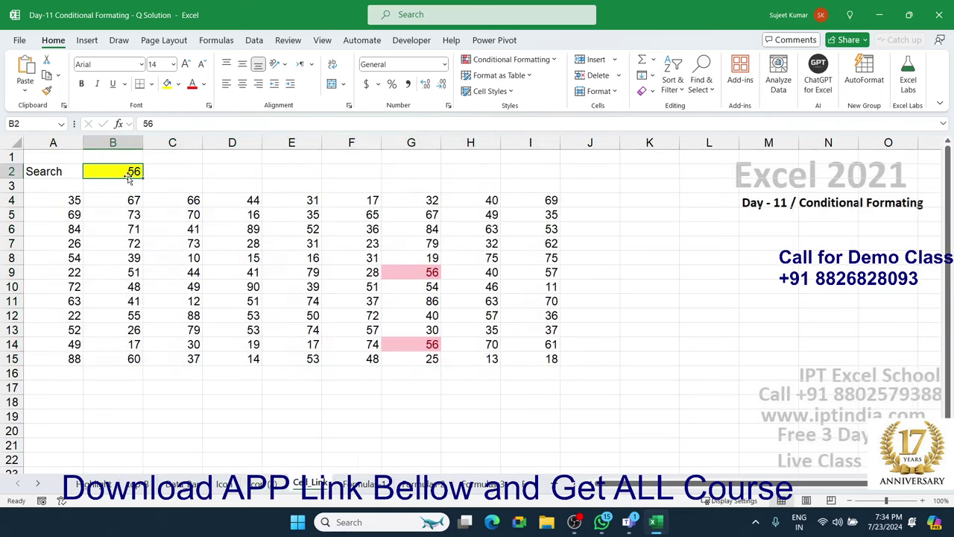
{"action": "type", "text": "50"}
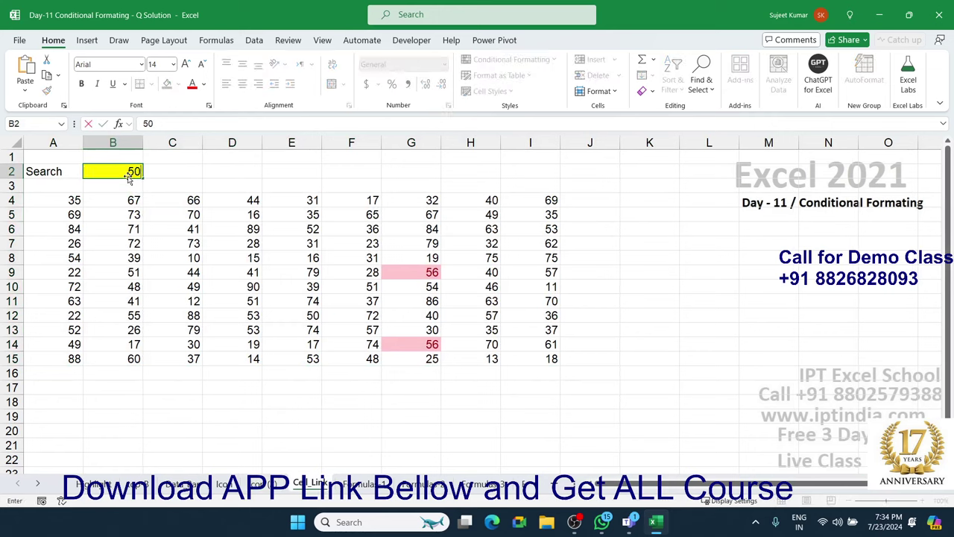
{"action": "key", "text": "Return"}
{"action": "left_click", "coordinate": [124, 171]}
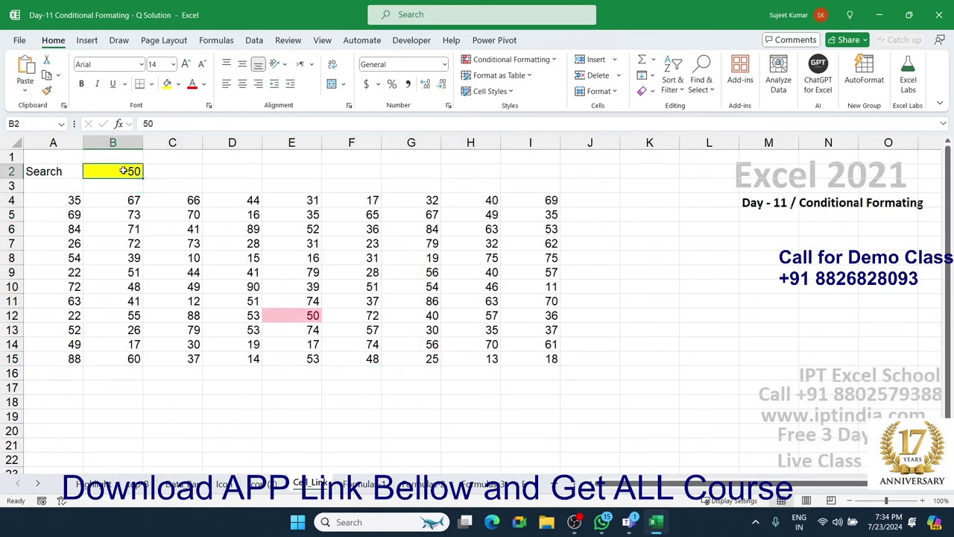
{"action": "type", "text": "44"}
{"action": "key", "text": "Return"}
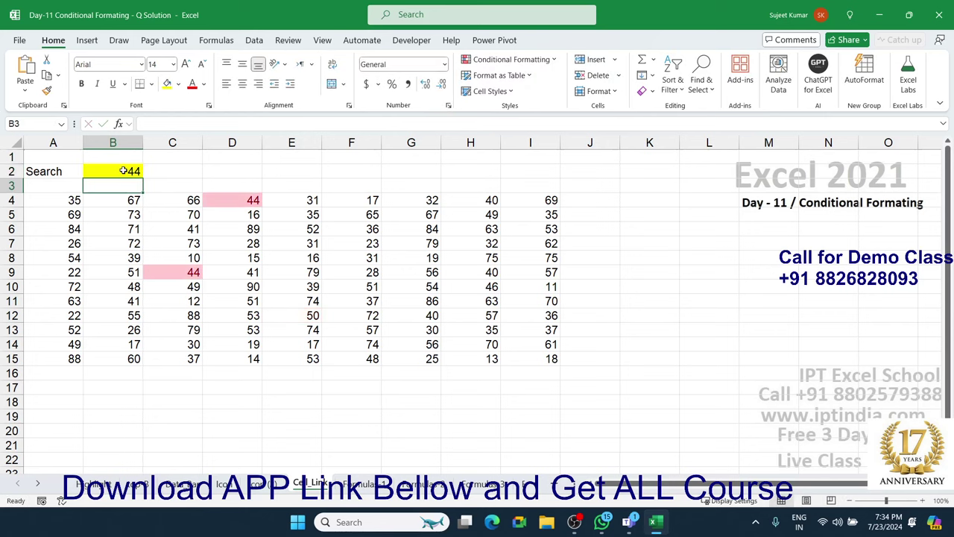
Step: Select the number grid from A4 to I14
{"action": "left_click", "coordinate": [124, 170]}
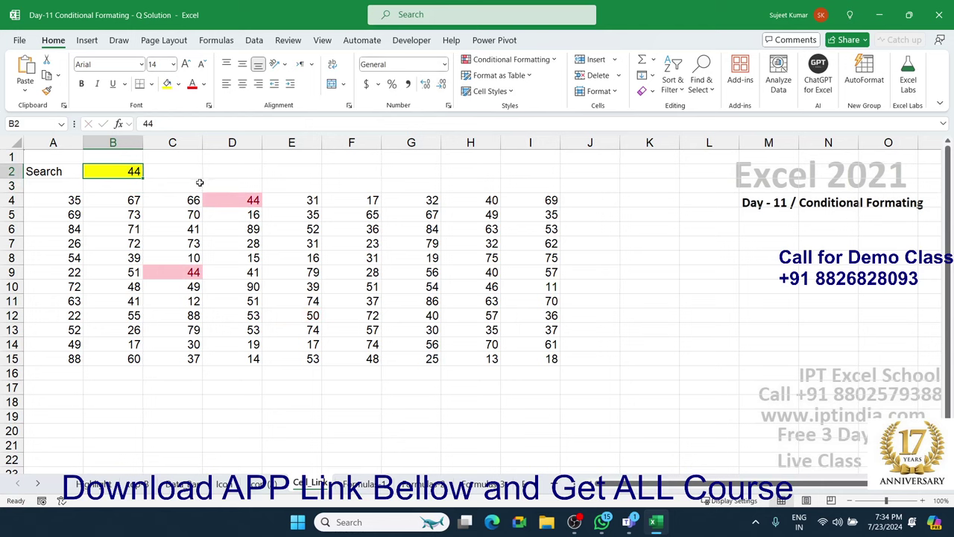
{"action": "mouse_move", "coordinate": [80, 199]}
{"action": "left_mouse_down"}
{"action": "mouse_move", "coordinate": [527, 350]}
{"action": "mouse_move", "coordinate": [527, 361]}
{"action": "left_mouse_up"}
{"action": "left_click", "coordinate": [510, 60]}
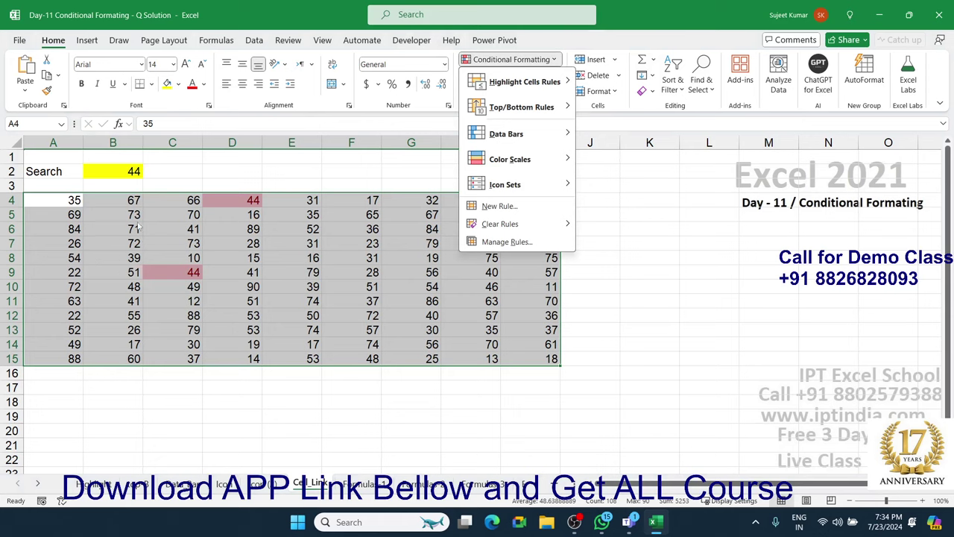
Step: Add an Equal To highlight rule on the grid linked to cell $B$2
{"action": "mouse_move", "coordinate": [522, 85]}
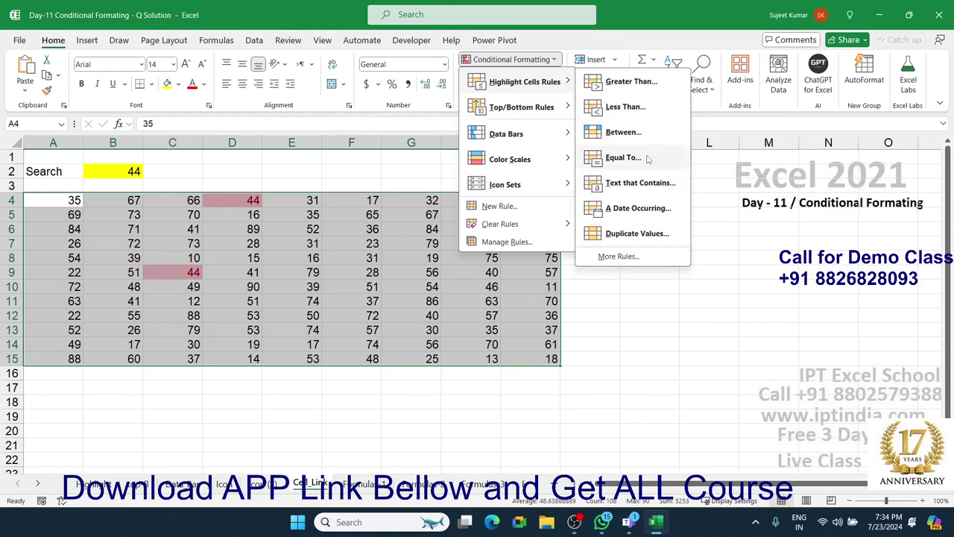
{"action": "left_click", "coordinate": [623, 157]}
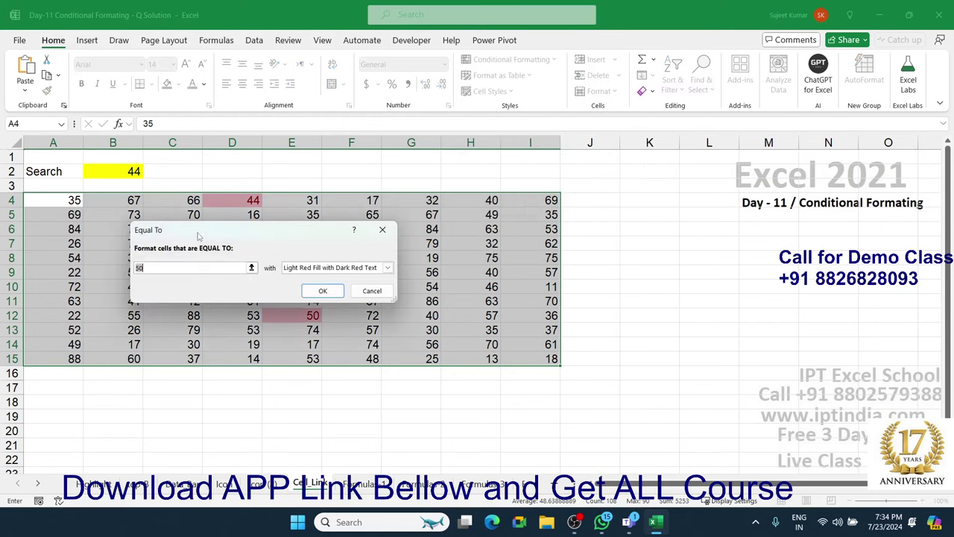
{"action": "left_click_drag", "start_coordinate": [198, 235], "coordinate": [460, 247]}
{"action": "left_click", "coordinate": [430, 280]}
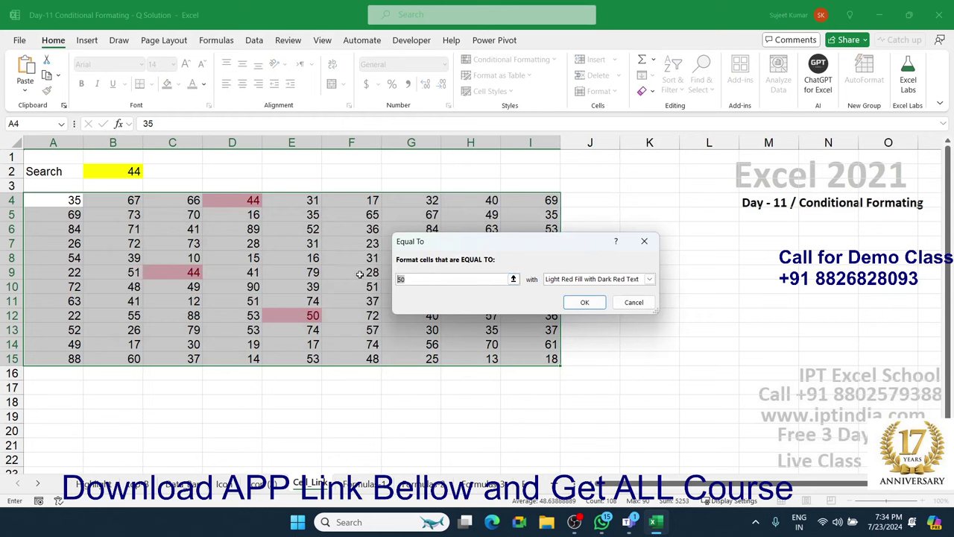
{"action": "key", "text": "BackSpace"}
{"action": "key", "text": "BackSpace"}
{"action": "left_click", "coordinate": [139, 176]}
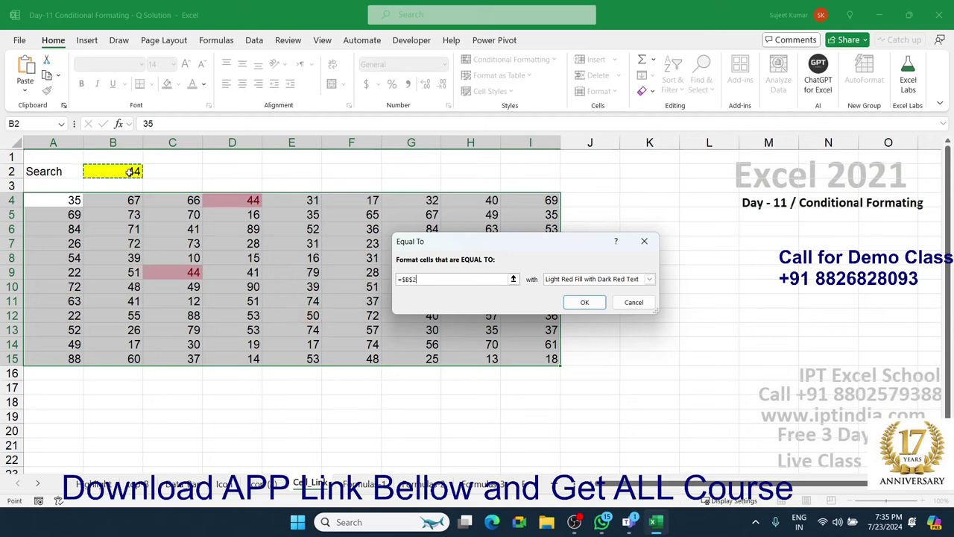
{"action": "left_click", "coordinate": [569, 303]}
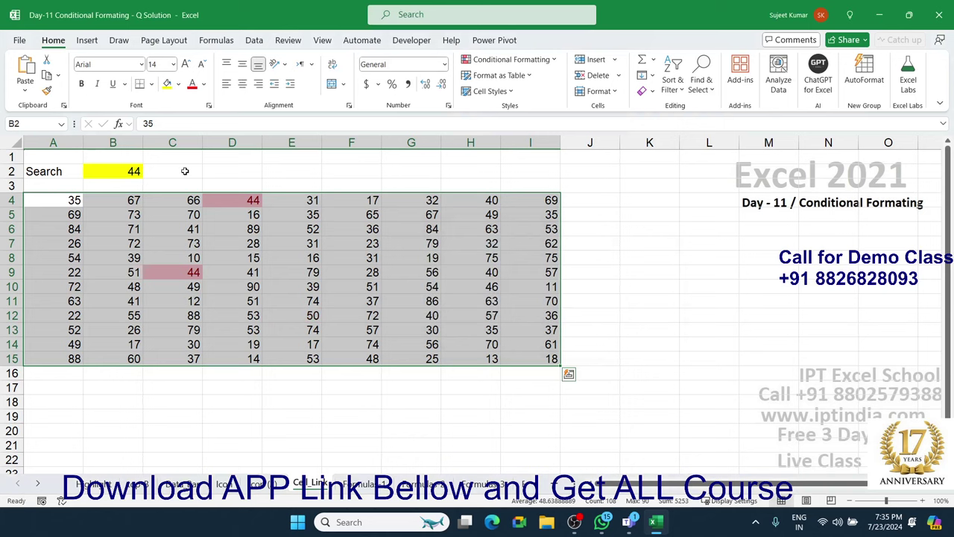
Step: Change the Search value in B2 to 28
{"action": "left_click", "coordinate": [131, 172]}
{"action": "type", "text": "28"}
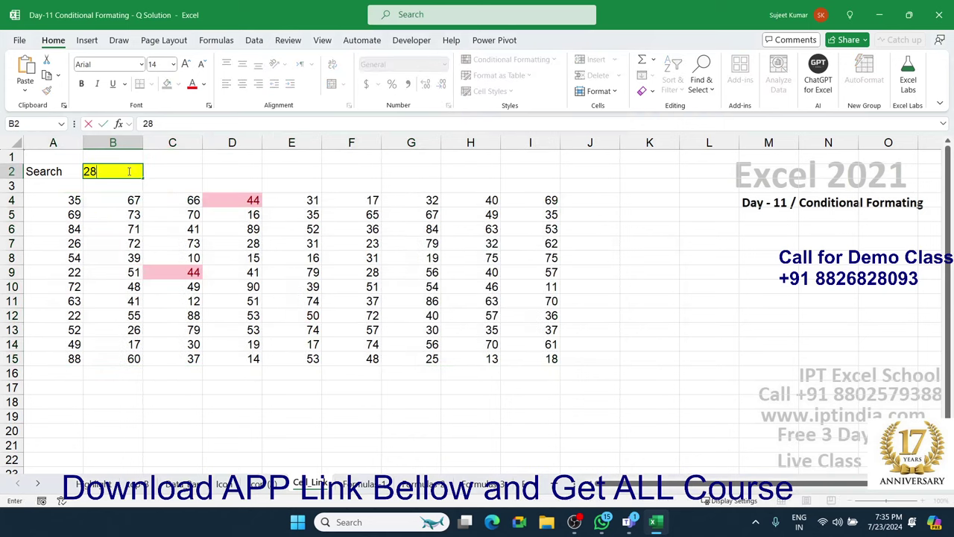
{"action": "key", "text": "Return"}
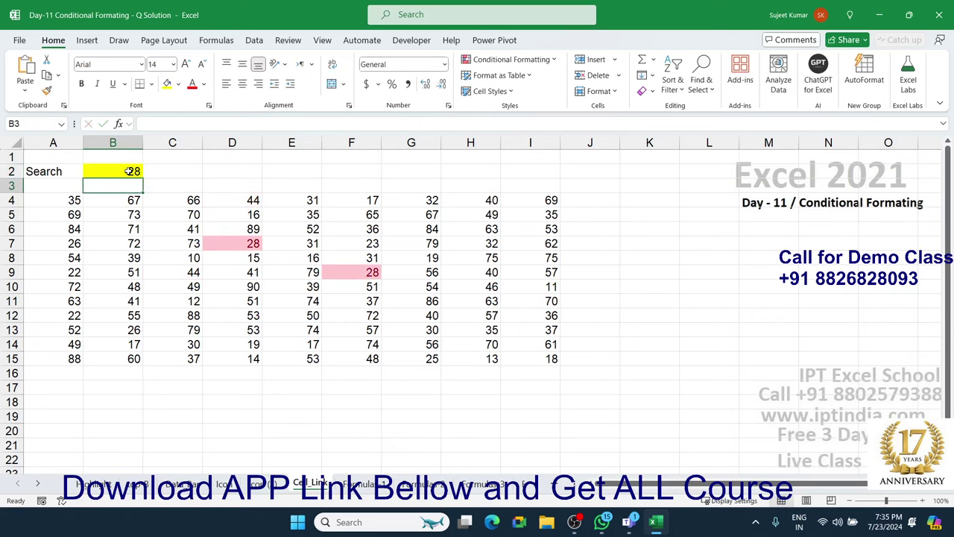
Step: On the Formula 1 sheet, inspect the Amt and Profit% values in the first rows
{"action": "left_click", "coordinate": [362, 486]}
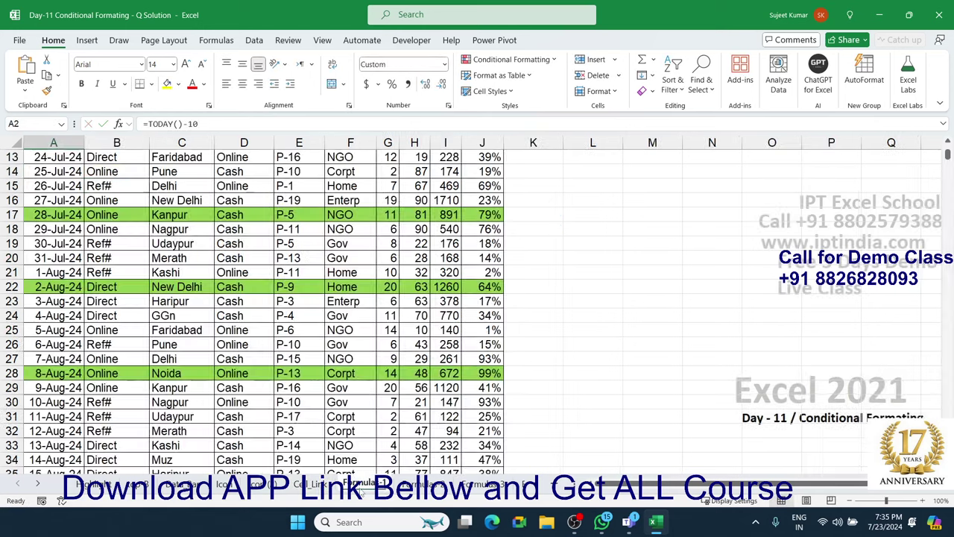
{"action": "scroll", "coordinate": [325, 382], "scroll_direction": "up", "scroll_amount": 4}
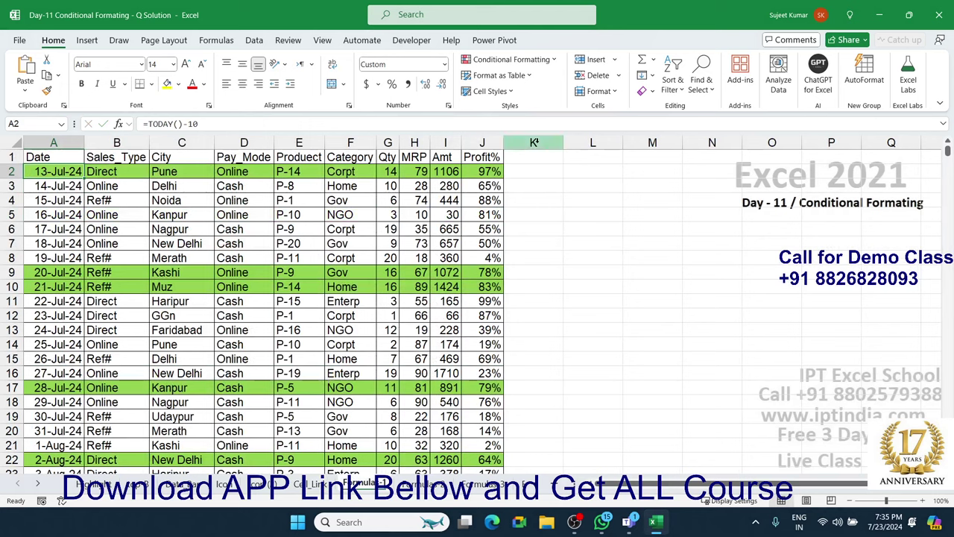
{"action": "left_click", "coordinate": [434, 209]}
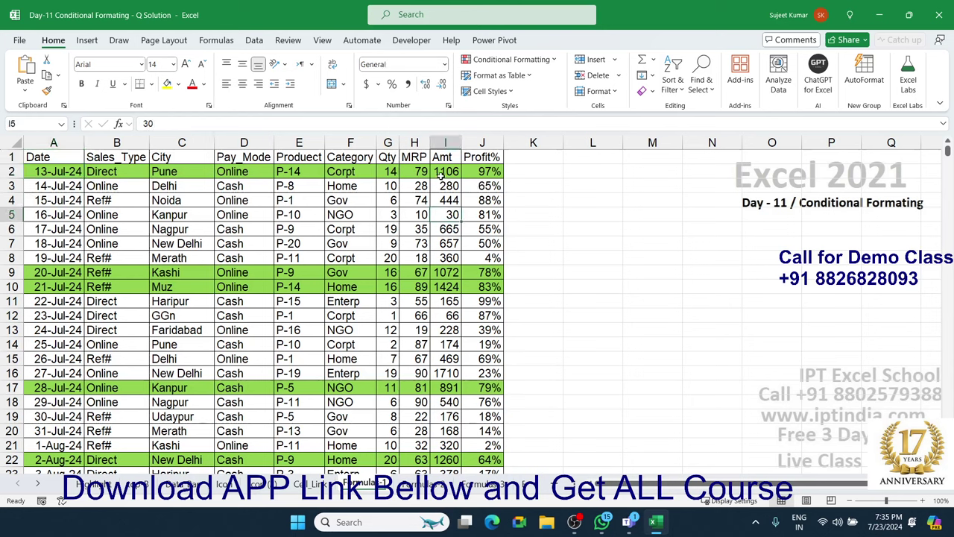
{"action": "left_click", "coordinate": [439, 173]}
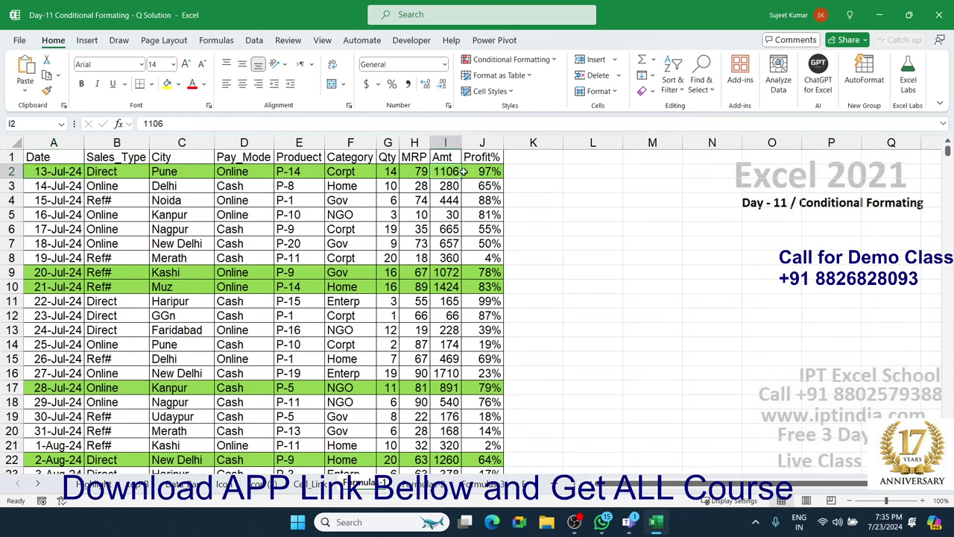
{"action": "left_click", "coordinate": [464, 175]}
{"action": "left_click", "coordinate": [455, 173]}
{"action": "left_click", "coordinate": [471, 162]}
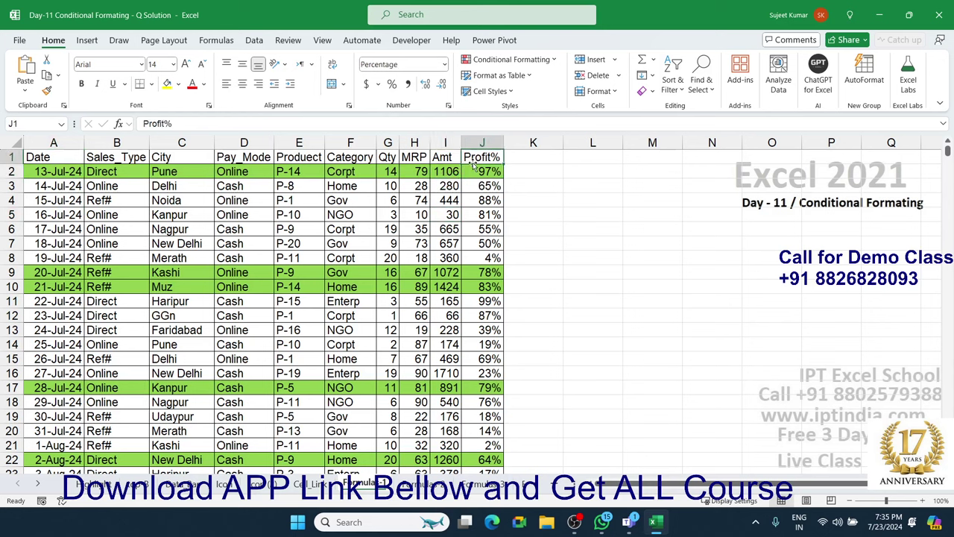
{"action": "left_click", "coordinate": [471, 170]}
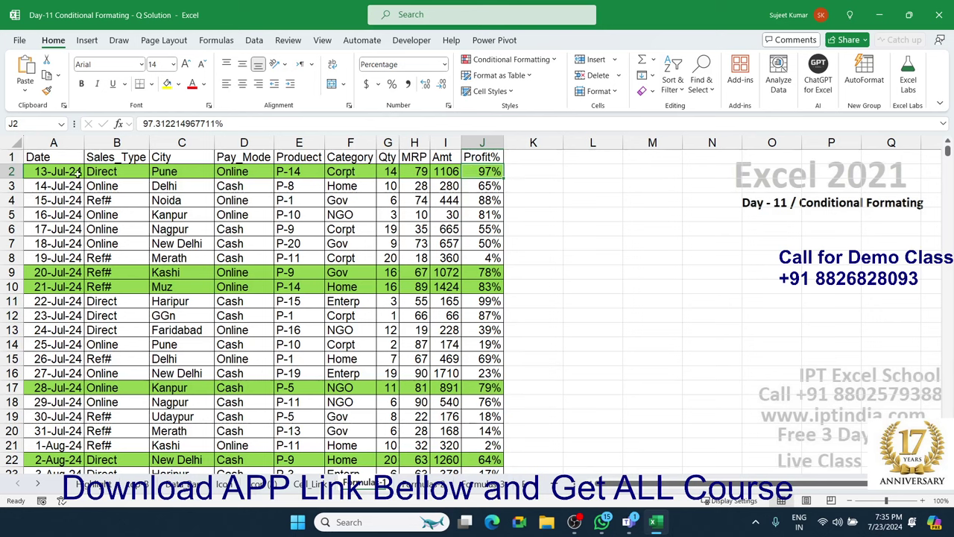
{"action": "left_click_drag", "start_coordinate": [67, 172], "coordinate": [471, 170]}
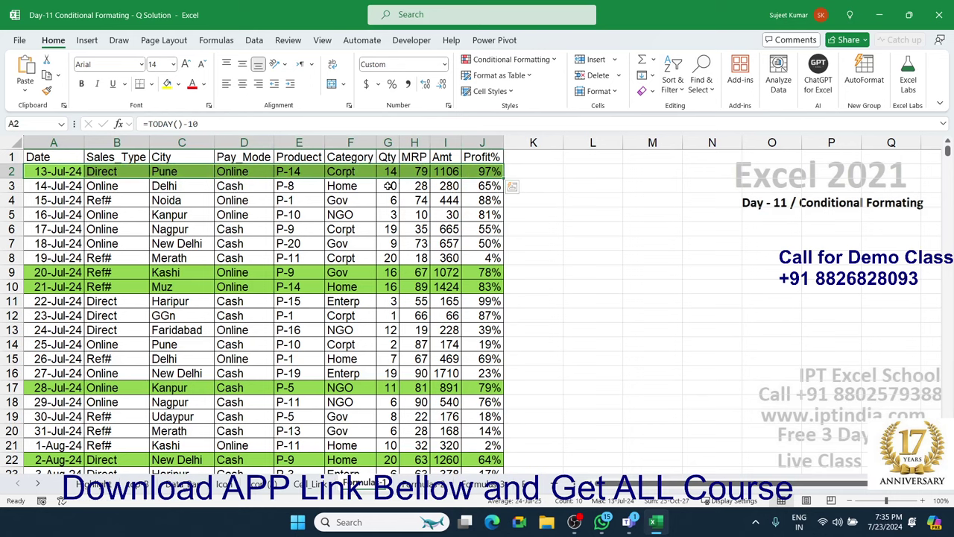
{"action": "left_click", "coordinate": [392, 200]}
Step: Clear all conditional formatting rules from the entire sheet
{"action": "left_click", "coordinate": [508, 60]}
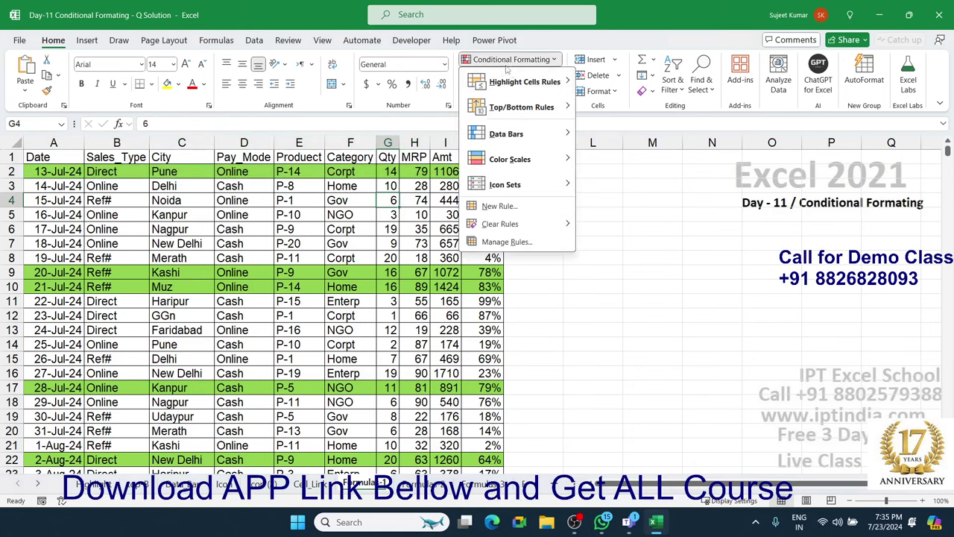
{"action": "mouse_move", "coordinate": [507, 224]}
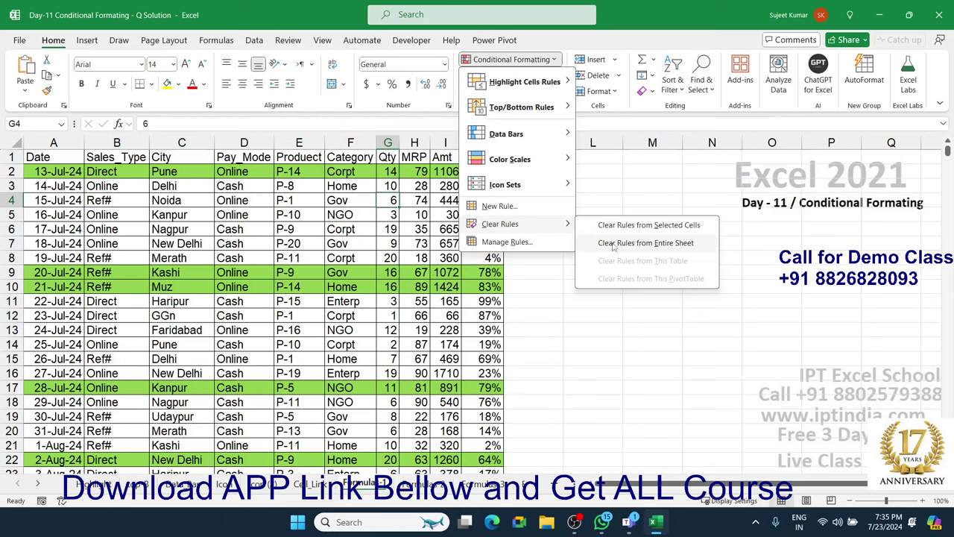
{"action": "left_click", "coordinate": [613, 244]}
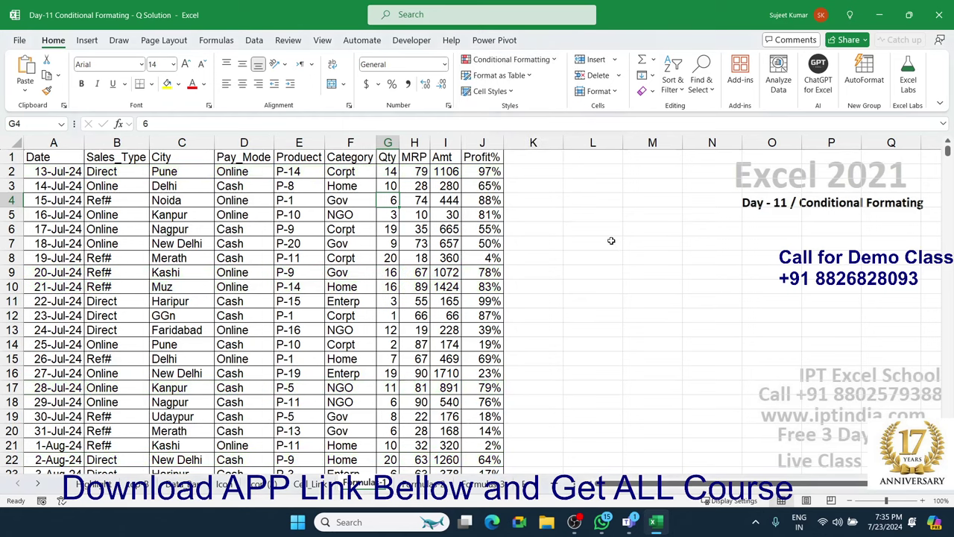
Step: Start a new formula-based conditional formatting rule for cell A2
{"action": "left_click", "coordinate": [73, 175]}
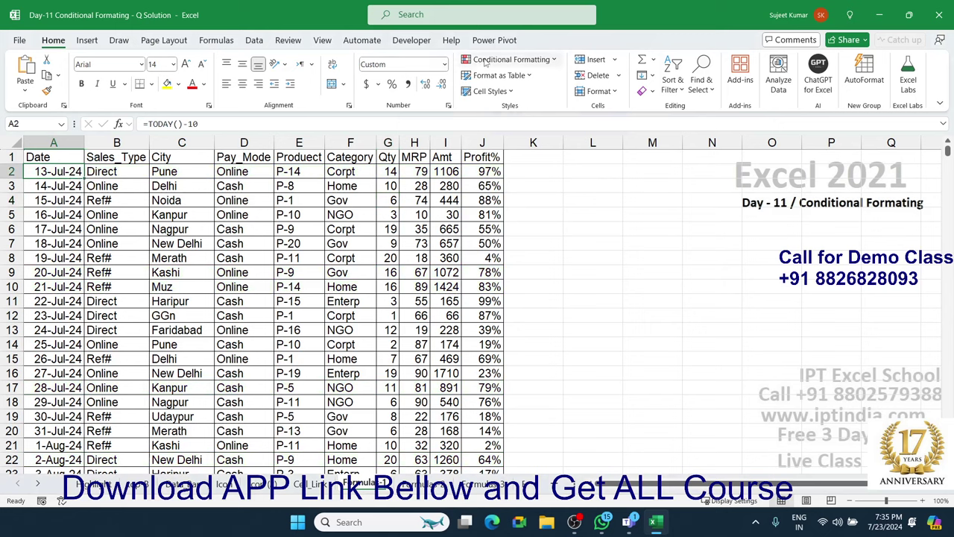
{"action": "left_click", "coordinate": [511, 59]}
{"action": "mouse_move", "coordinate": [524, 87]}
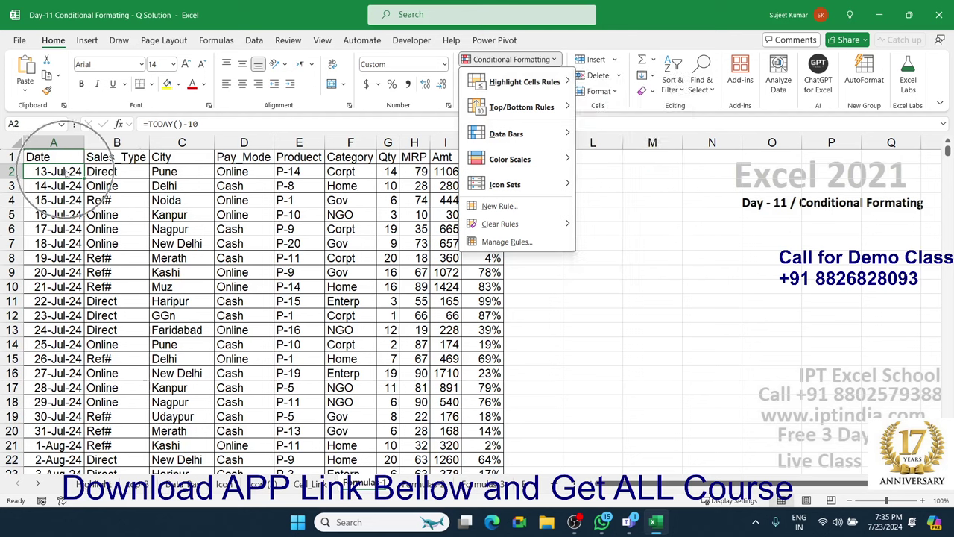
{"action": "left_click", "coordinate": [490, 210]}
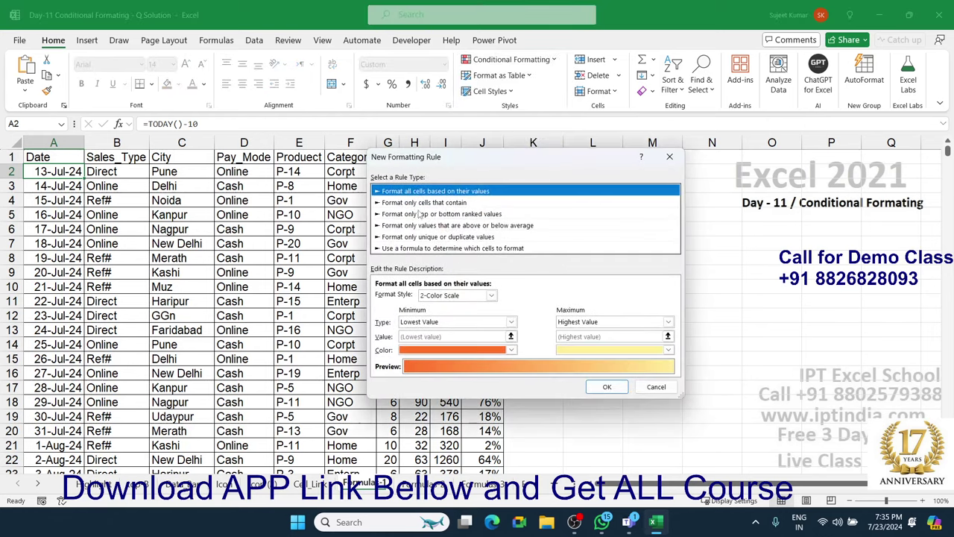
{"action": "left_click", "coordinate": [410, 249]}
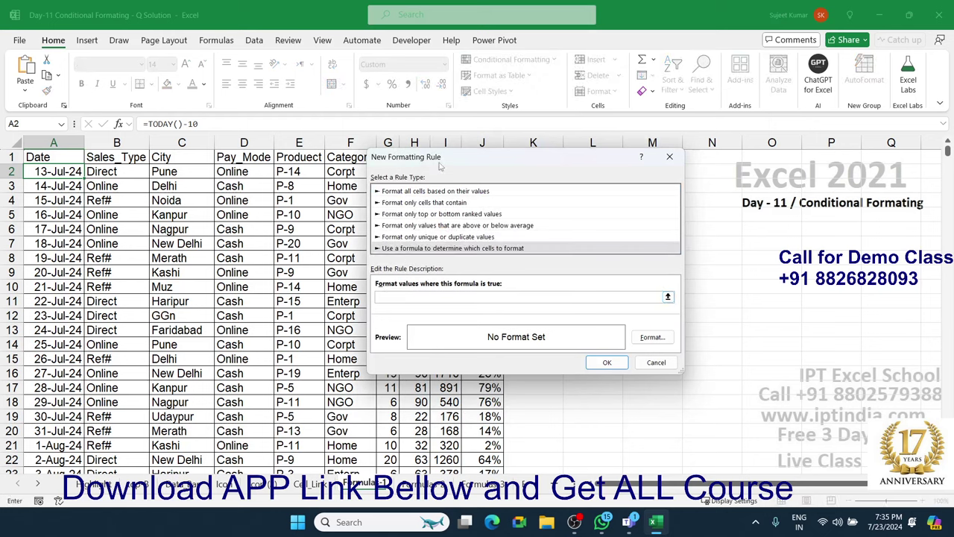
{"action": "left_click_drag", "start_coordinate": [440, 166], "coordinate": [293, 235]}
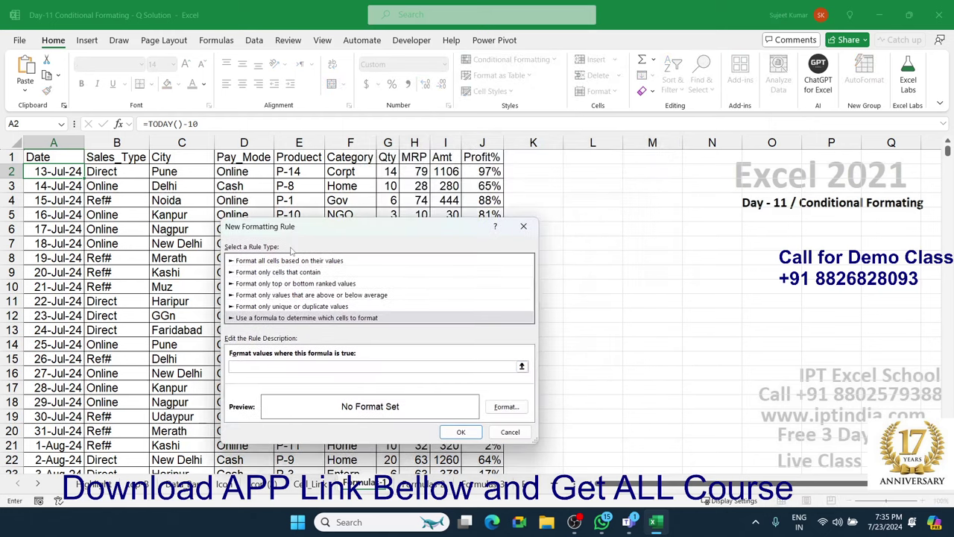
Step: Enter the rule formula =($I2*$J2)>500 with row-relative references
{"action": "type", "text": "=("}
{"action": "left_click", "coordinate": [450, 171]}
{"action": "left_click", "coordinate": [483, 172]}
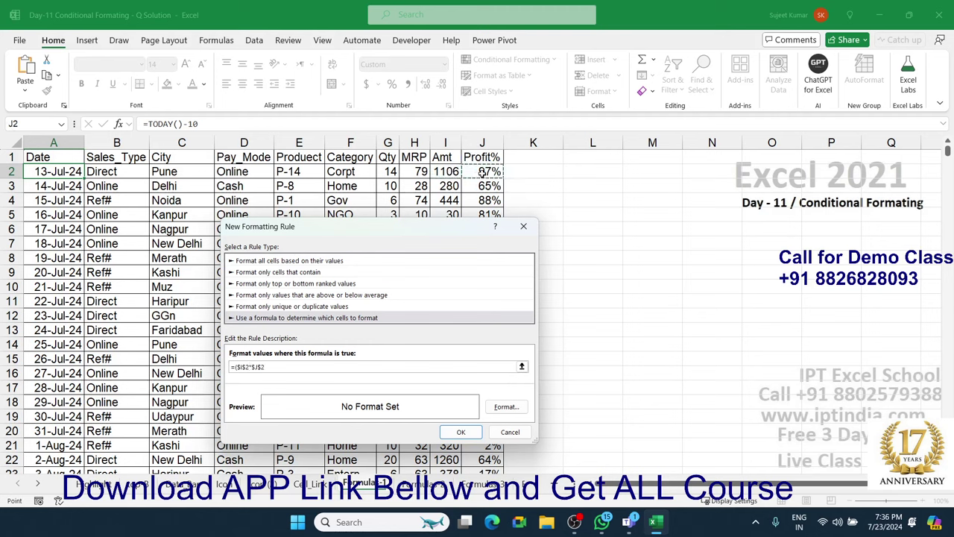
{"action": "type", "text": ")>500"}
{"action": "left_click", "coordinate": [260, 366]}
{"action": "key", "text": "BackSpace"}
{"action": "key", "text": "BackSpace"}
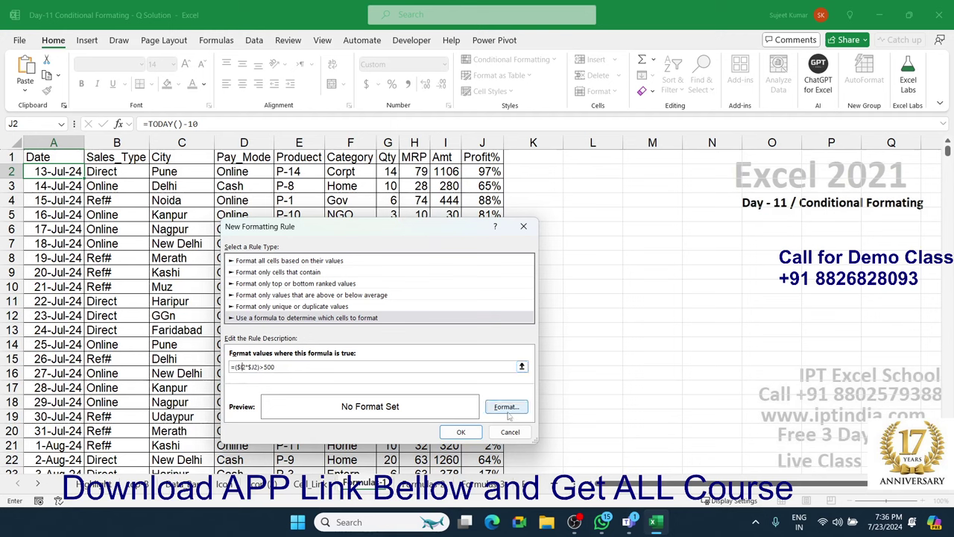
Step: Give the rule a gold fill and apply it to A2
{"action": "left_click", "coordinate": [508, 409]}
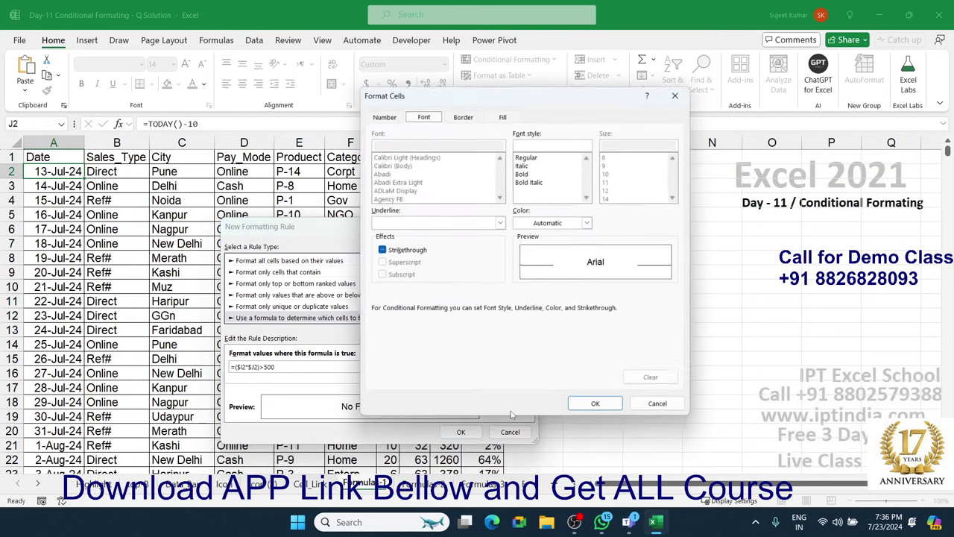
{"action": "left_click", "coordinate": [503, 116]}
{"action": "left_click", "coordinate": [405, 233]}
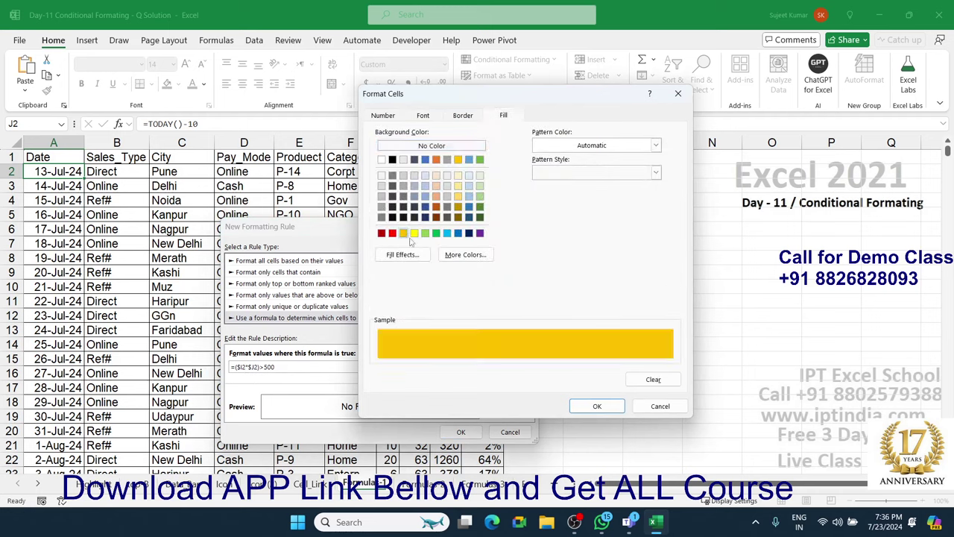
{"action": "left_click", "coordinate": [596, 405]}
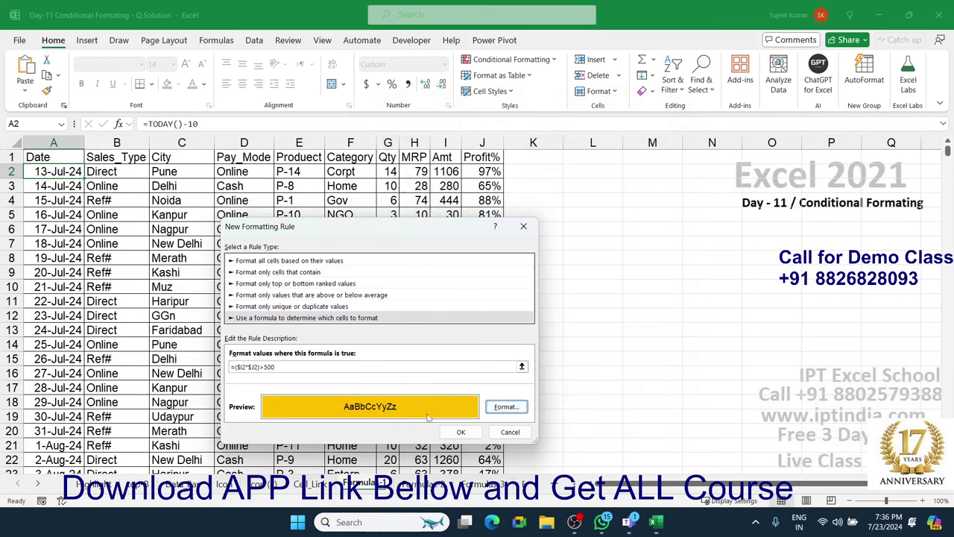
{"action": "left_click", "coordinate": [457, 430]}
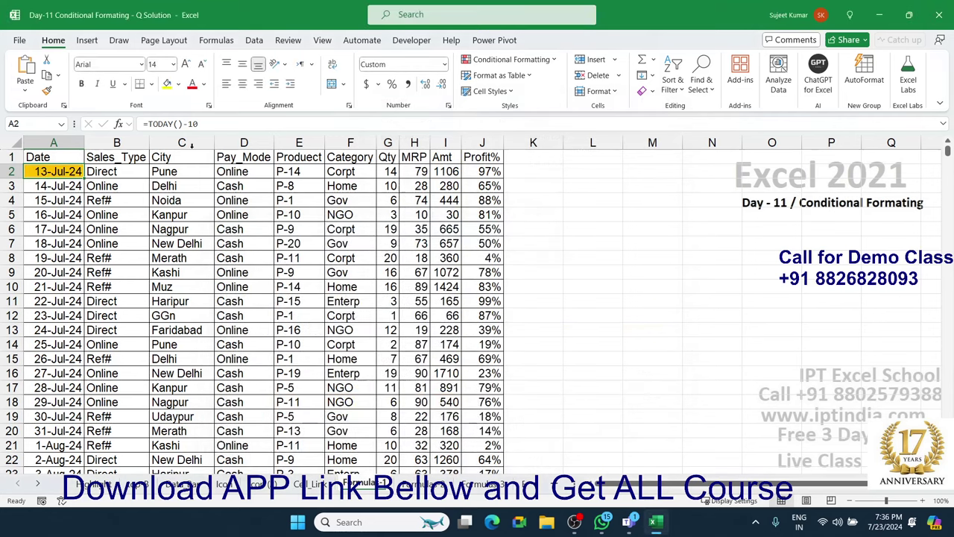
Step: Copy A2's gold rule across A2:J22 with Format Painter
{"action": "left_click", "coordinate": [47, 90]}
{"action": "mouse_move", "coordinate": [53, 172]}
{"action": "left_mouse_down"}
{"action": "mouse_move", "coordinate": [492, 460]}
{"action": "mouse_move", "coordinate": [432, 386]}
{"action": "left_mouse_up"}
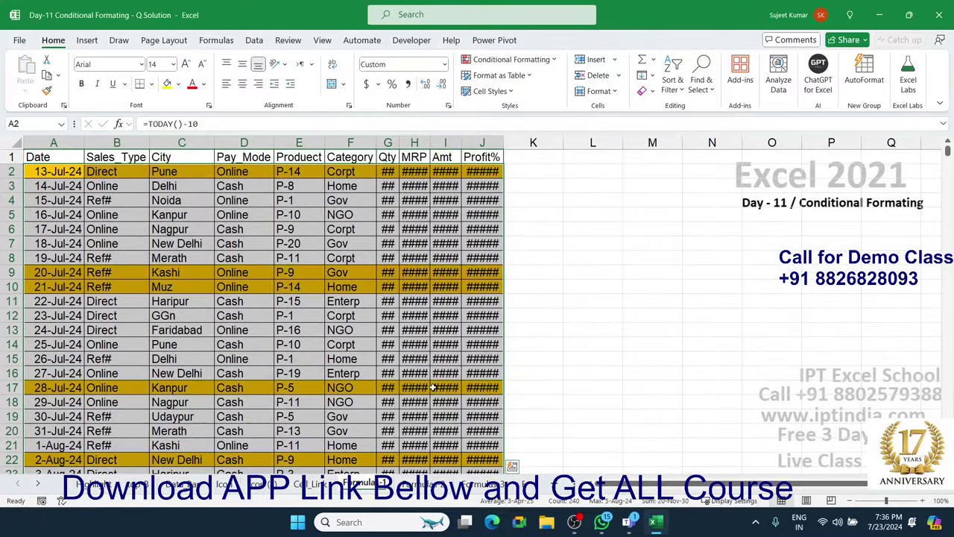
{"action": "left_click", "coordinate": [68, 170]}
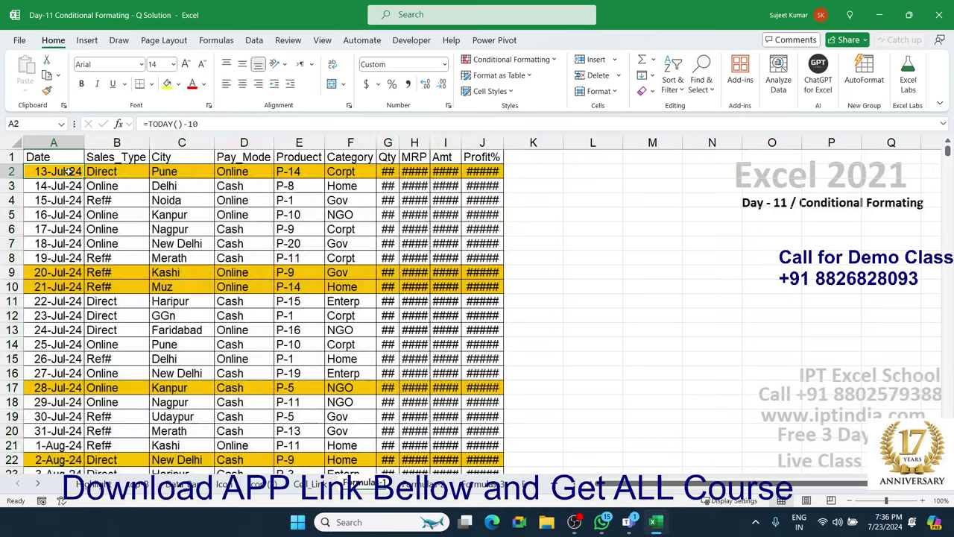
Step: Set columns G–I to General and column J to Percentage, then go to Formula-2
{"action": "left_click", "coordinate": [415, 172]}
{"action": "left_click_drag", "start_coordinate": [388, 143], "coordinate": [446, 142]}
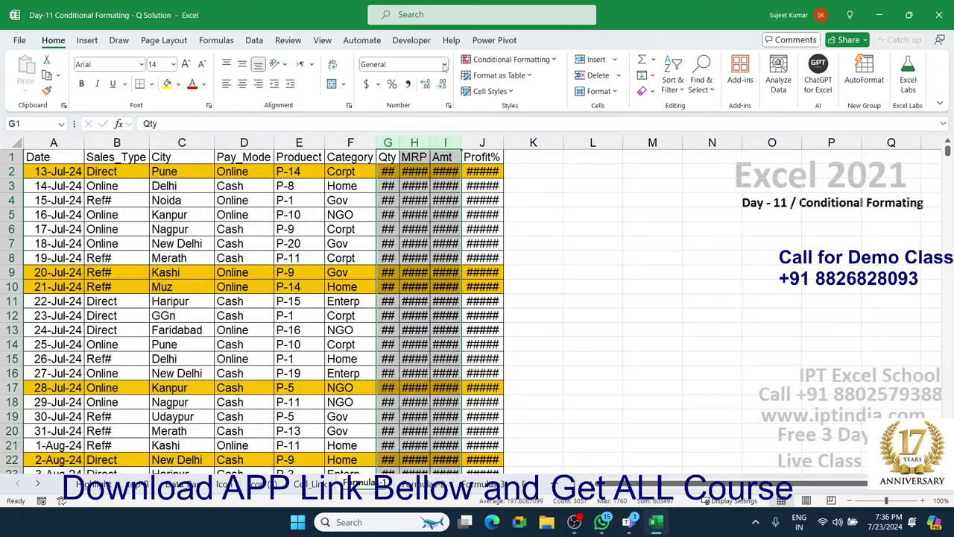
{"action": "left_click", "coordinate": [445, 65]}
{"action": "left_click", "coordinate": [425, 88]}
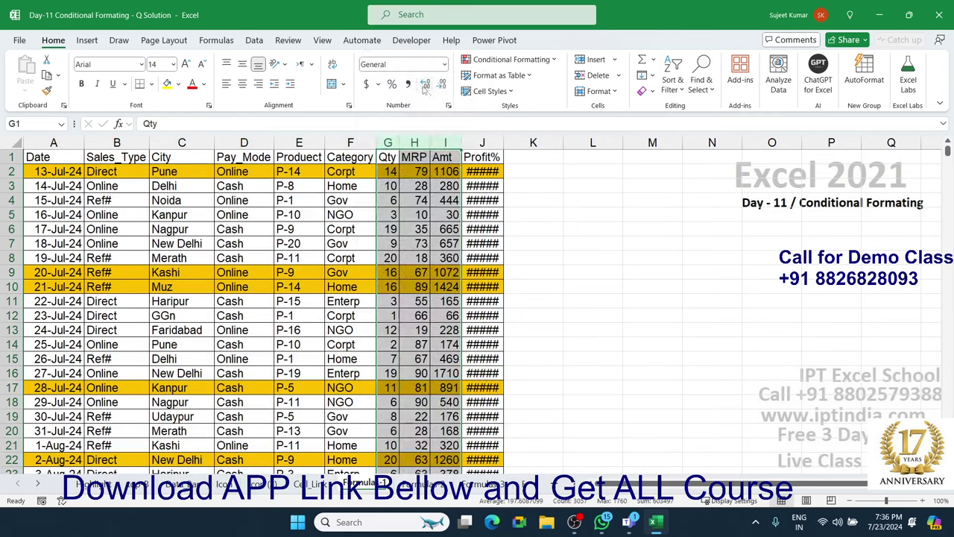
{"action": "left_click", "coordinate": [478, 140]}
{"action": "left_click", "coordinate": [392, 84]}
{"action": "left_click", "coordinate": [348, 212]}
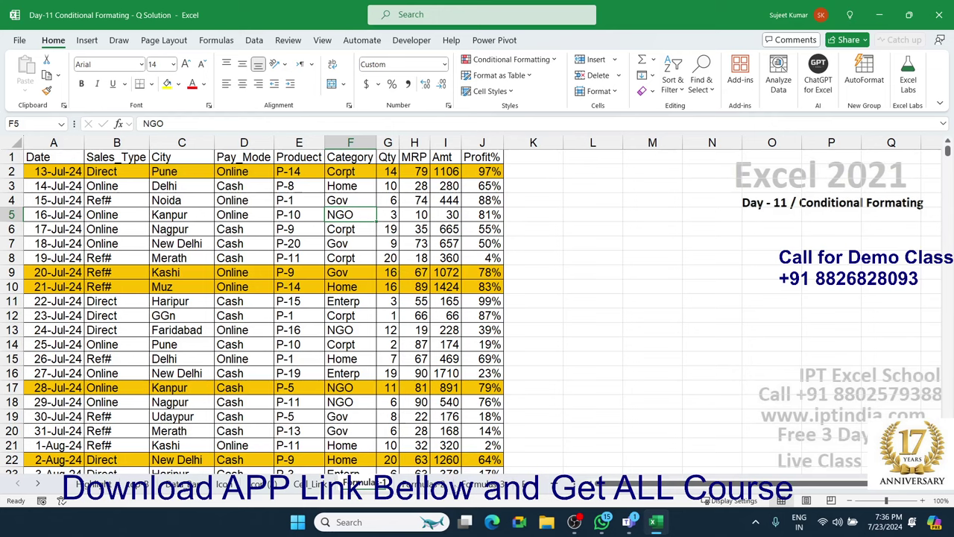
{"action": "left_click", "coordinate": [440, 485]}
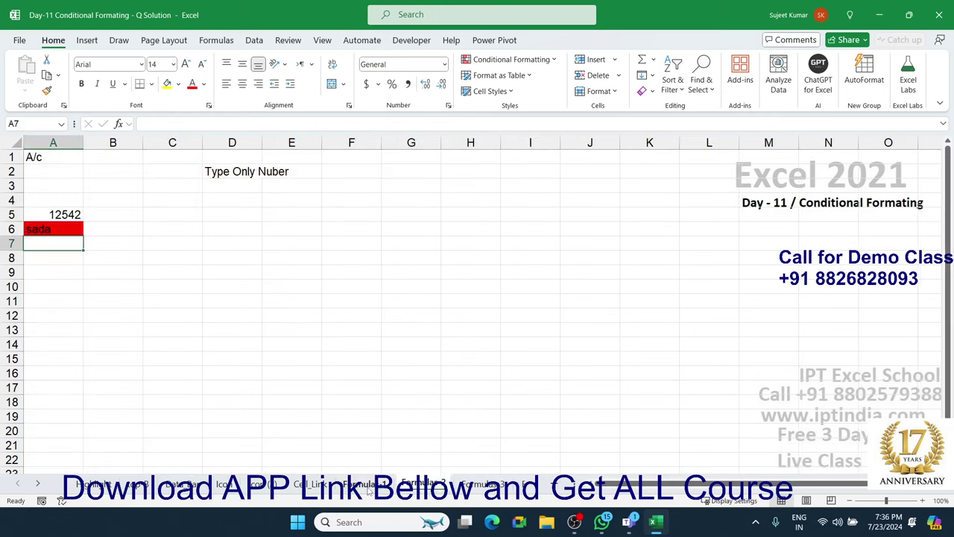
Step: Enter =ISTEXT(A2) in cell B2 on the Formula-2 sheet
{"action": "left_click", "coordinate": [136, 258]}
{"action": "left_click", "coordinate": [79, 176]}
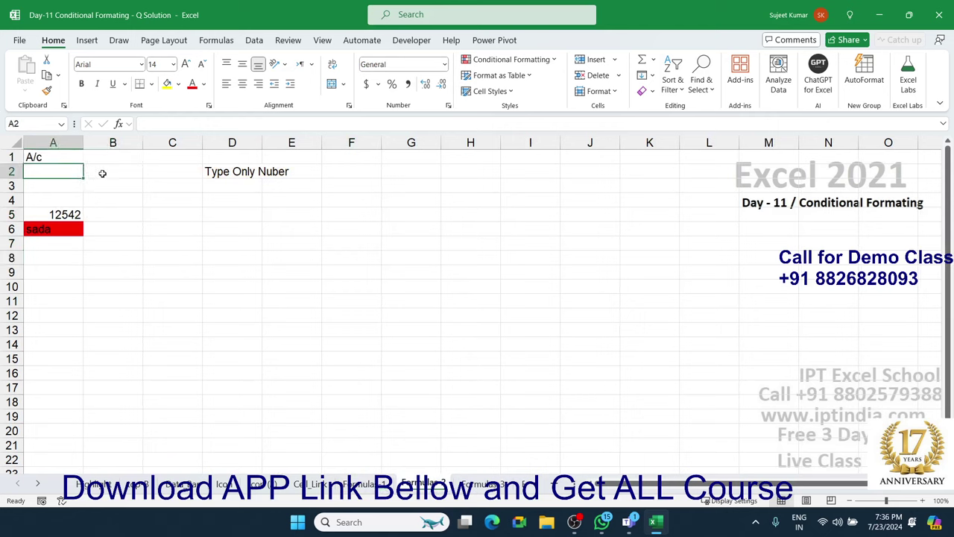
{"action": "left_click", "coordinate": [105, 172]}
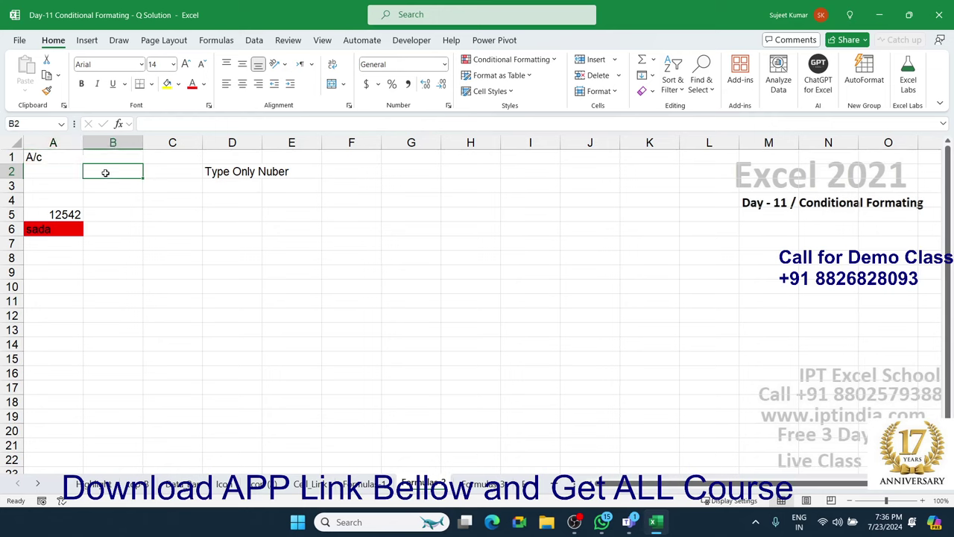
{"action": "type", "text": "="}
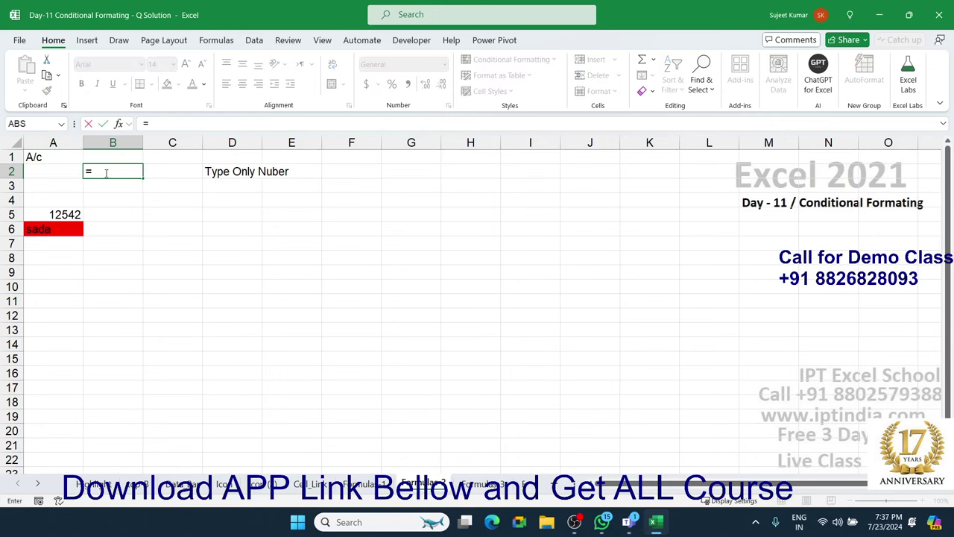
{"action": "type", "text": "is"}
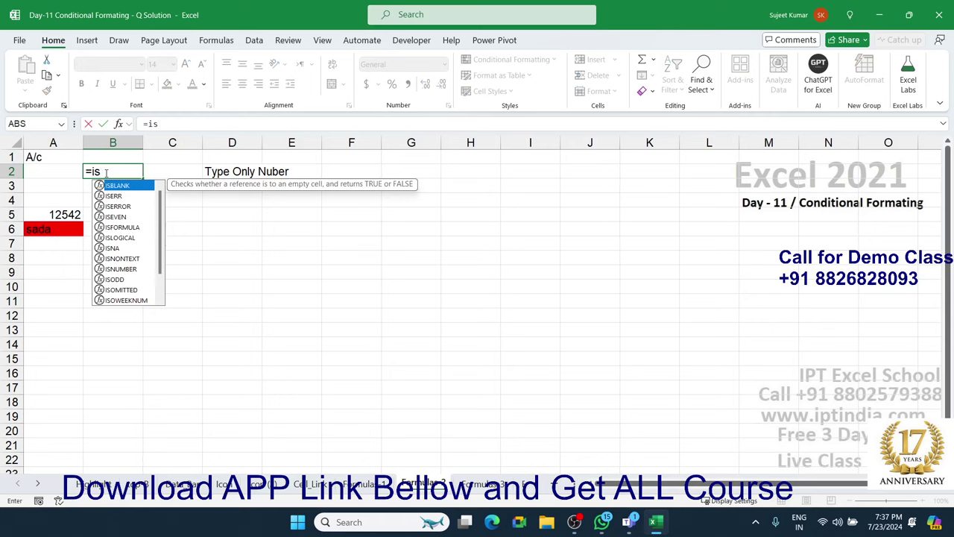
{"action": "type", "text": "t"}
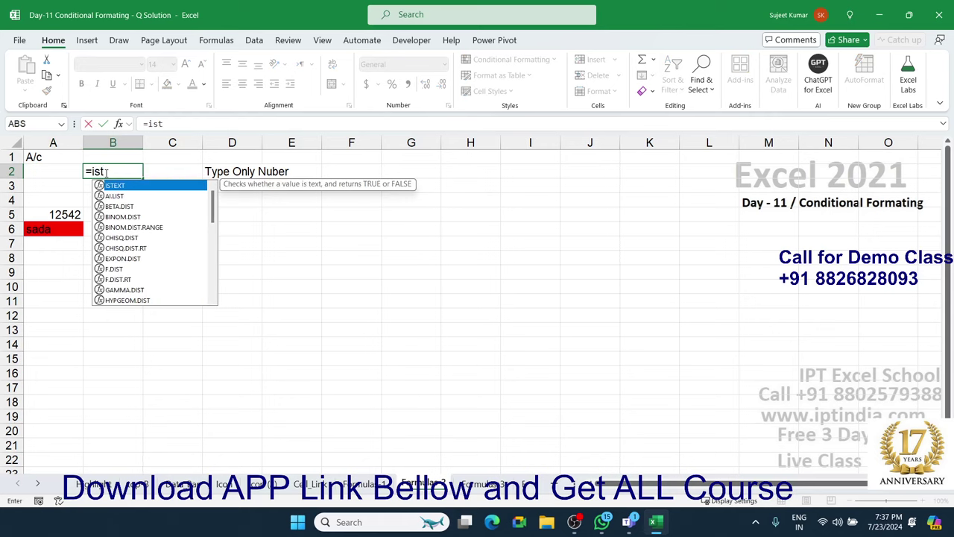
{"action": "key", "text": "Tab"}
{"action": "key", "text": "Left"}
{"action": "key", "text": "Return"}
Step: Test the check by typing 'dasd' in A2, then deleting it
{"action": "key", "text": "Up"}
{"action": "key", "text": "Left"}
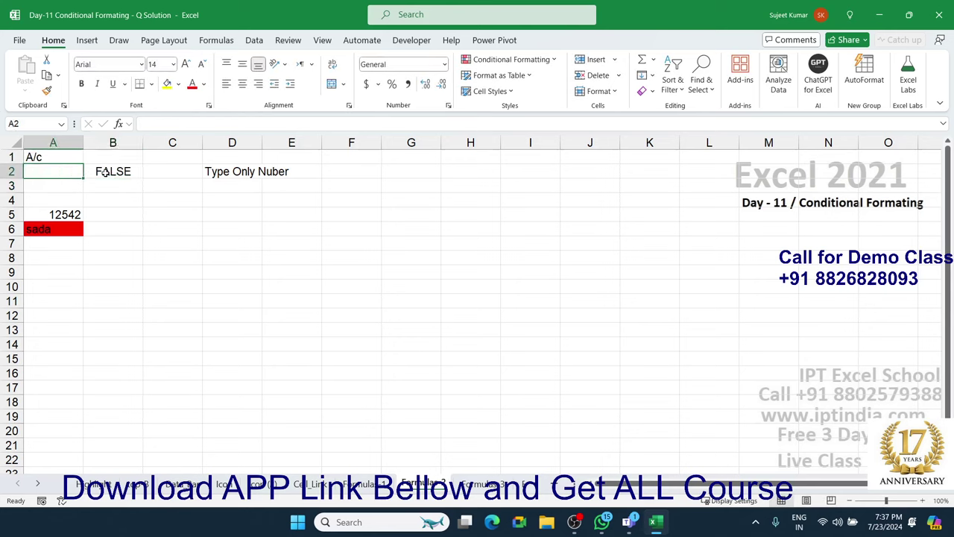
{"action": "type", "text": "dasd"}
{"action": "key", "text": "Return"}
{"action": "key", "text": "Up"}
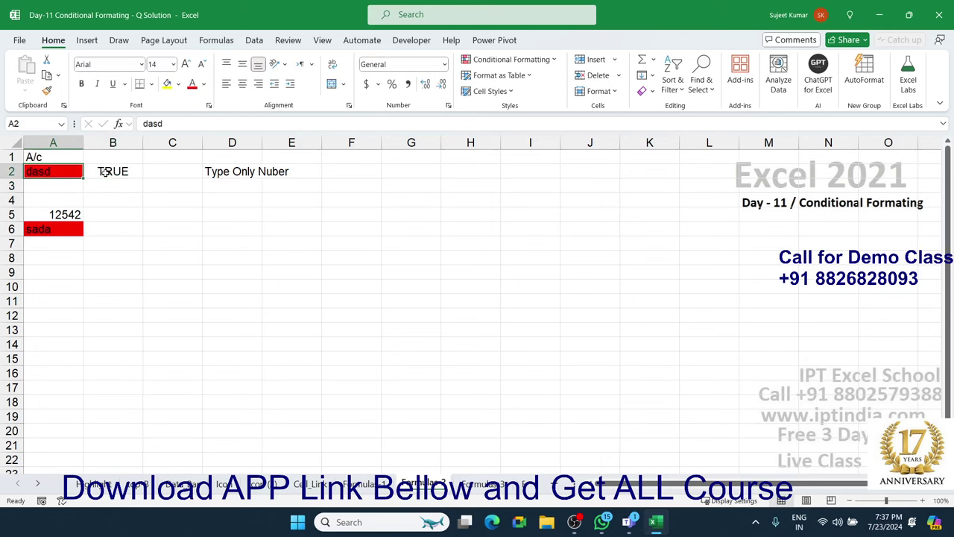
{"action": "key", "text": "Delete"}
Step: Copy the ISTEXT formula from B2's formula bar and select A2
{"action": "left_click", "coordinate": [106, 173]}
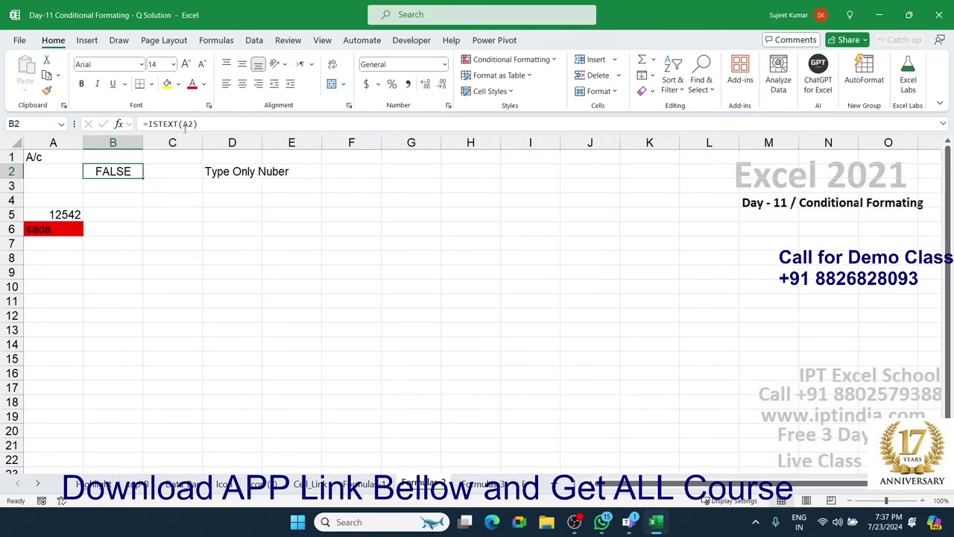
{"action": "left_click_drag", "start_coordinate": [209, 124], "coordinate": [141, 124]}
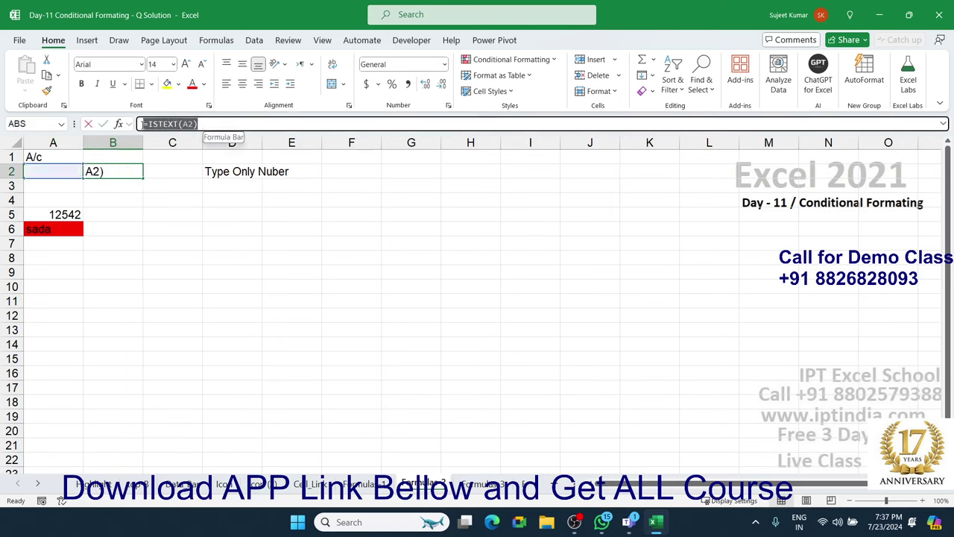
{"action": "key", "text": "ctrl+c"}
{"action": "key", "text": "Escape"}
{"action": "left_click", "coordinate": [65, 177]}
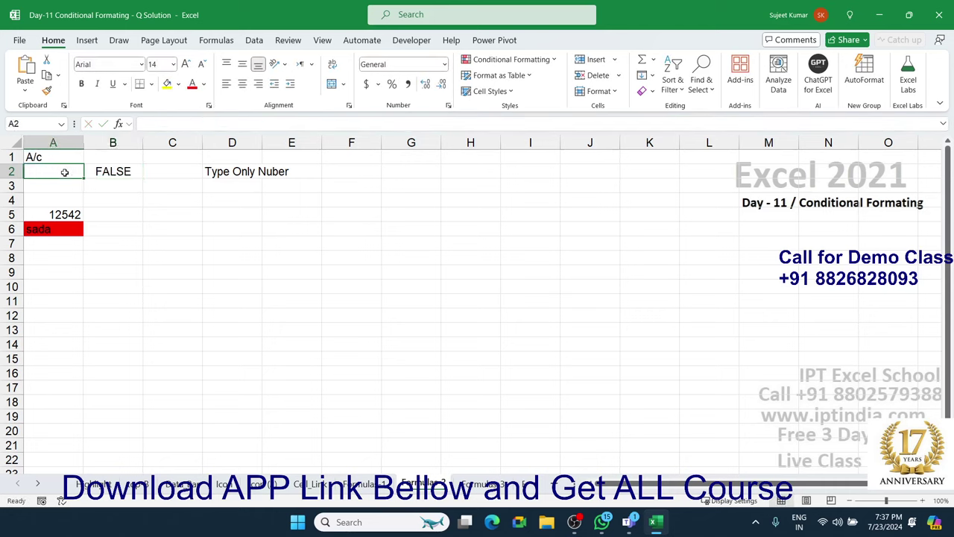
{"action": "left_click", "coordinate": [508, 59]}
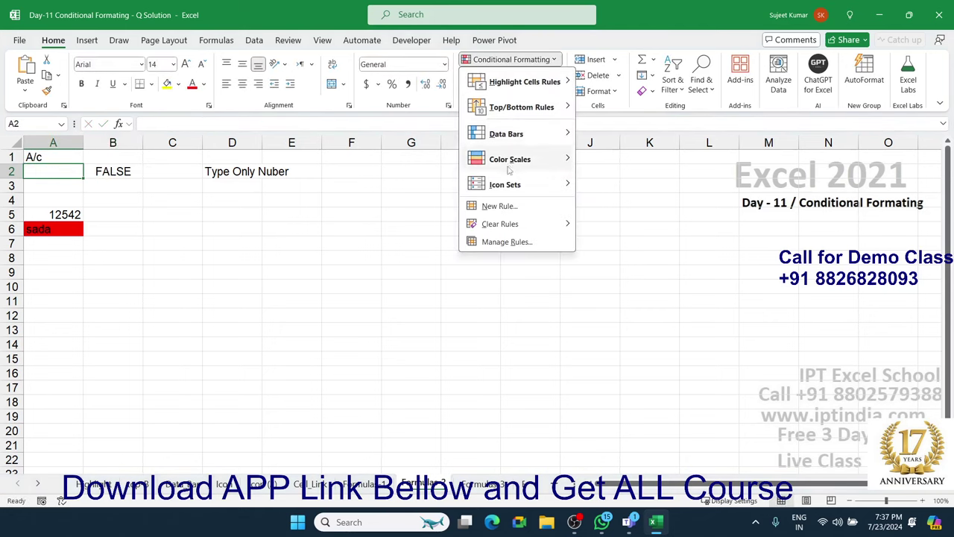
Step: Create a formula rule =ISTEXT(A2) with a red fill on A2
{"action": "left_click", "coordinate": [495, 204]}
{"action": "left_click", "coordinate": [322, 306]}
{"action": "left_click", "coordinate": [275, 354]}
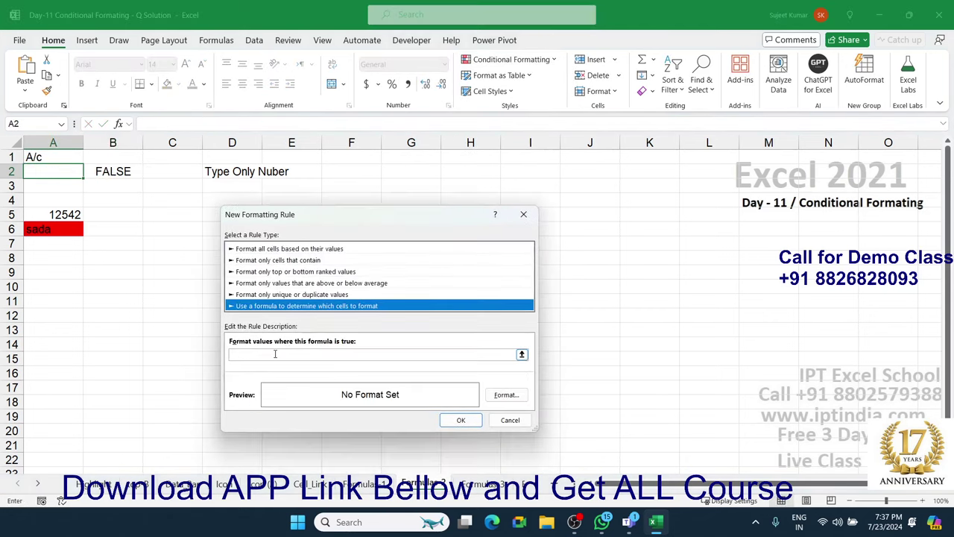
{"action": "key", "text": "ctrl+v"}
{"action": "left_click", "coordinate": [505, 395]}
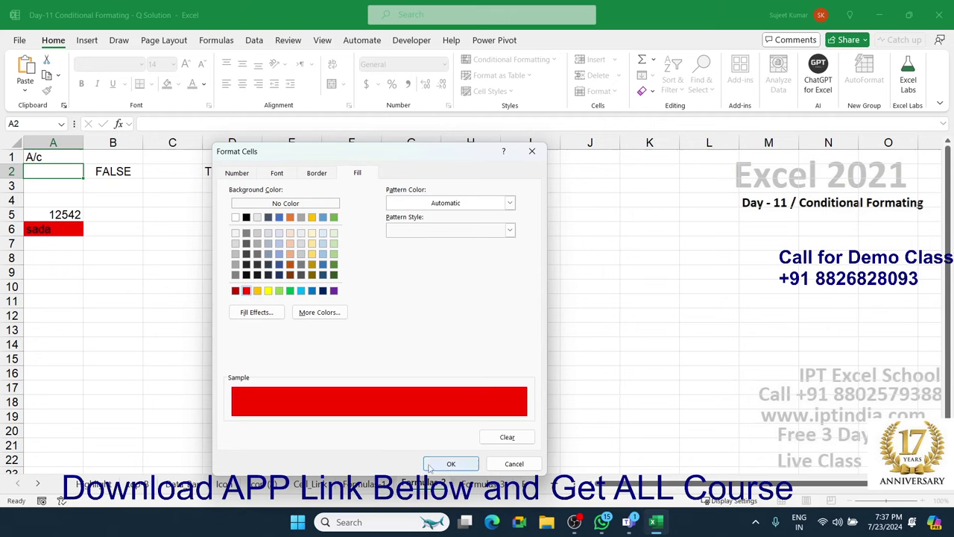
{"action": "left_click", "coordinate": [442, 466]}
{"action": "left_click", "coordinate": [450, 421]}
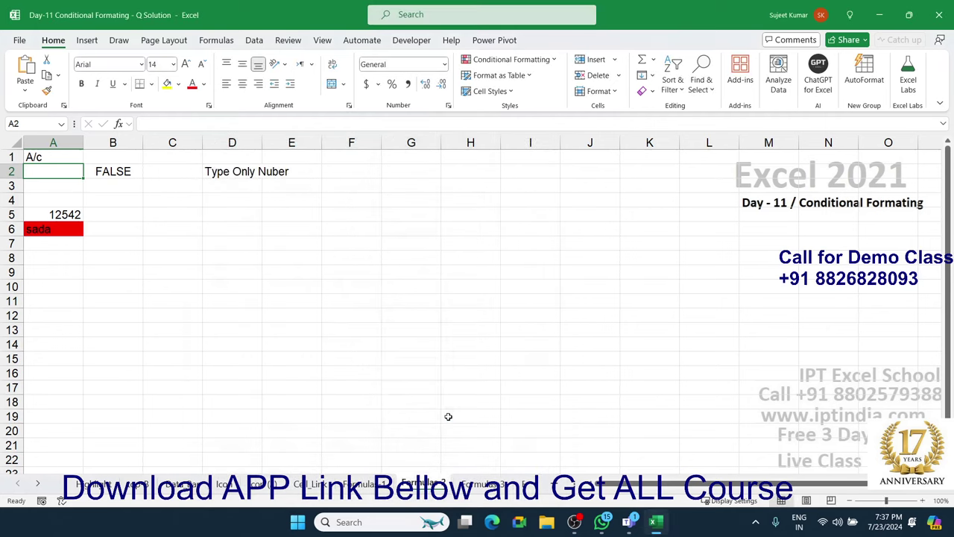
Step: Paint the rule onto A2:A15 and test it with 'asda' and 31635
{"action": "left_click", "coordinate": [46, 90]}
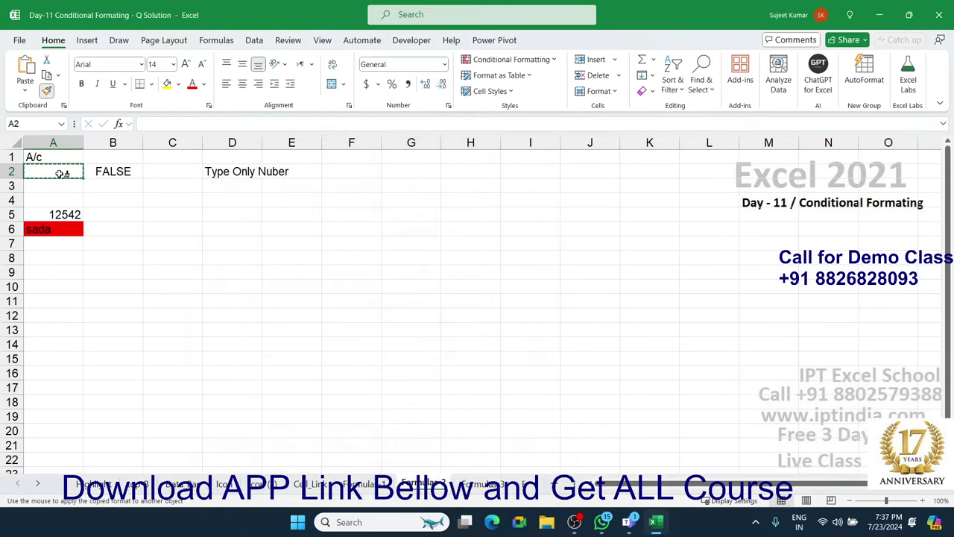
{"action": "left_click_drag", "start_coordinate": [52, 172], "coordinate": [53, 357]}
{"action": "left_click", "coordinate": [45, 172]}
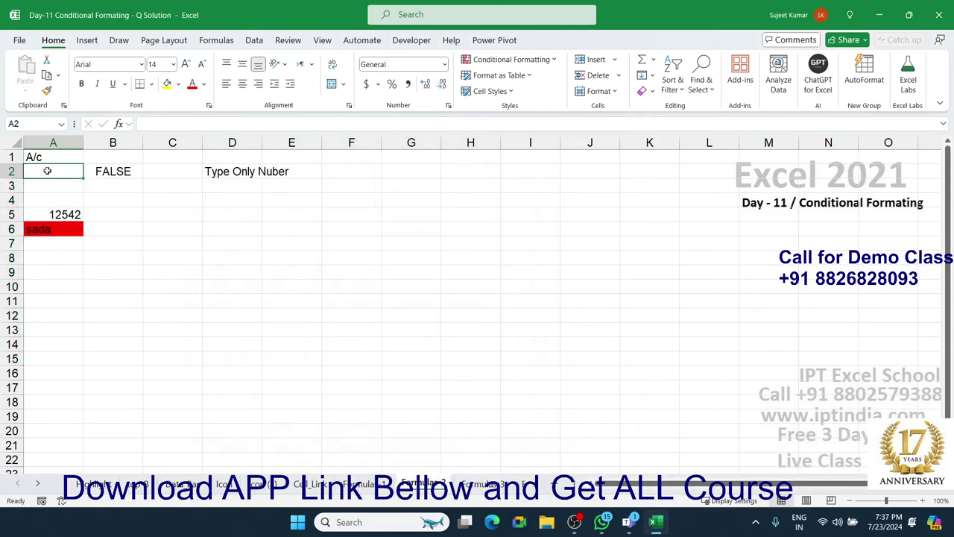
{"action": "type", "text": "asda"}
{"action": "left_click", "coordinate": [49, 195]}
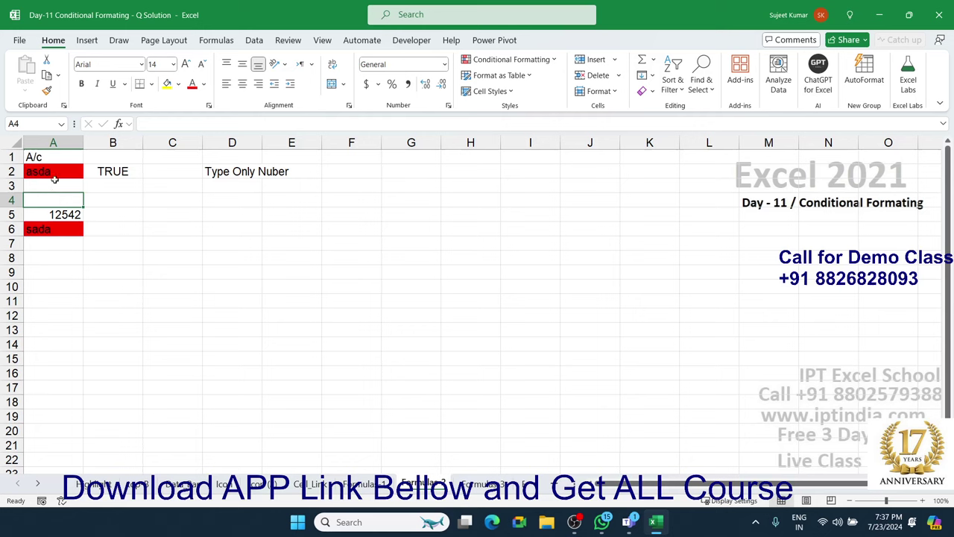
{"action": "left_click", "coordinate": [53, 173]}
{"action": "type", "text": "31635"}
{"action": "key", "text": "Return"}
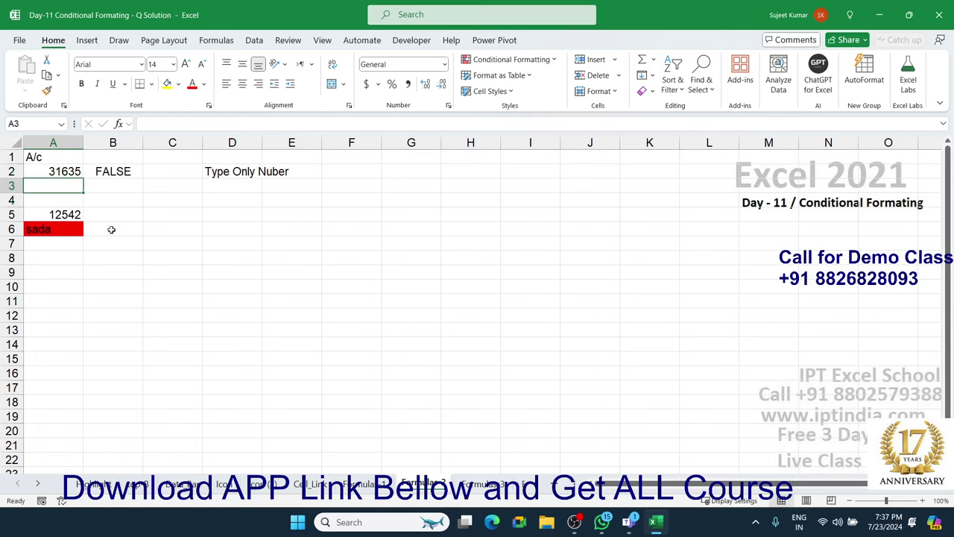
Step: Browse between neighbouring sheet tabs to reveal more sheets
{"action": "left_click", "coordinate": [477, 484]}
{"action": "left_click", "coordinate": [444, 486]}
{"action": "left_click", "coordinate": [37, 483]}
Step: Go to the Formulas 4 sheet with the Days list
{"action": "left_click", "coordinate": [37, 483]}
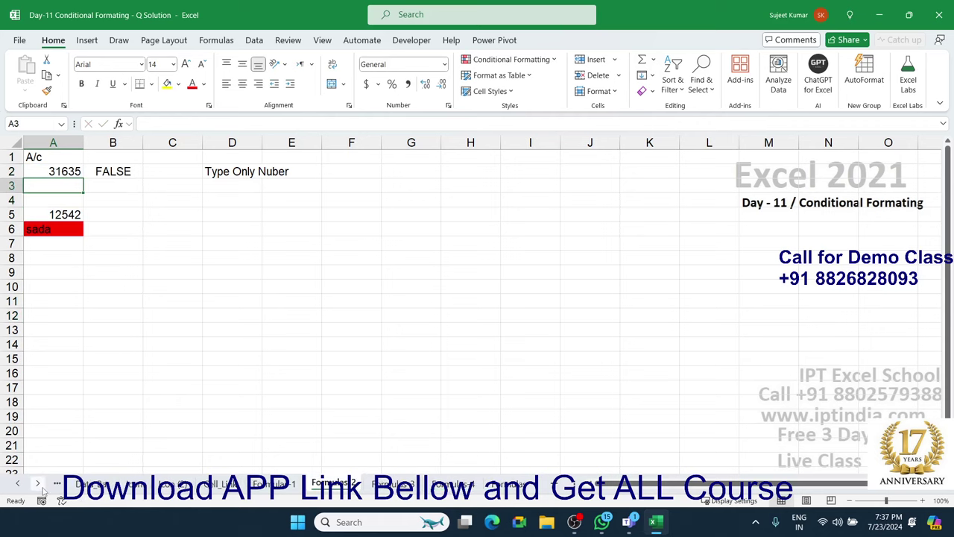
{"action": "left_click", "coordinate": [395, 486]}
{"action": "left_click", "coordinate": [474, 486]}
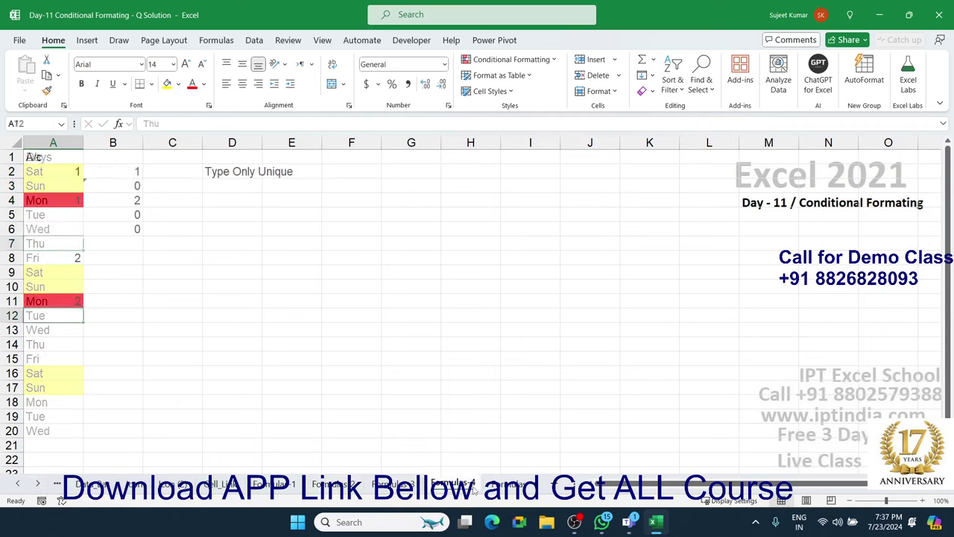
{"action": "key", "text": "ctrl+Page_Down"}
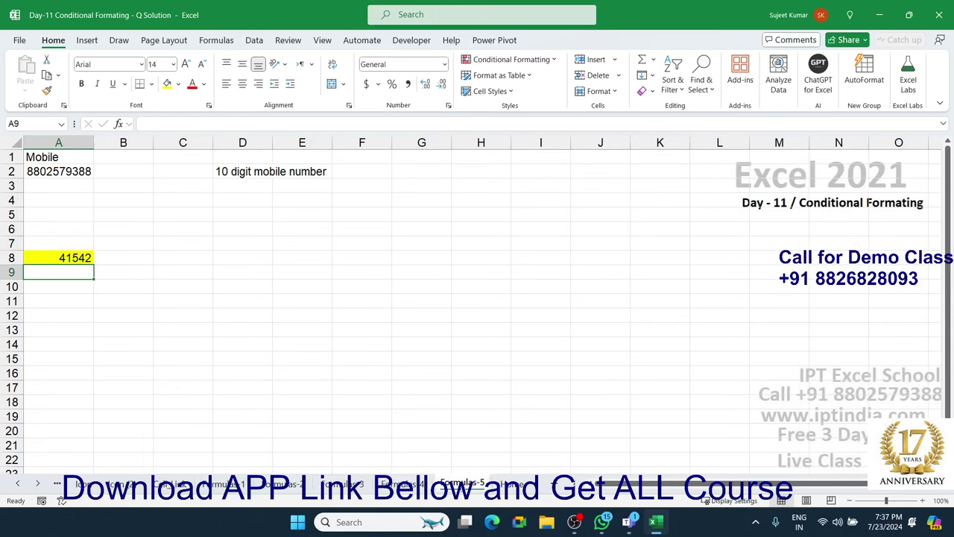
{"action": "key", "text": "ctrl+Page_Up"}
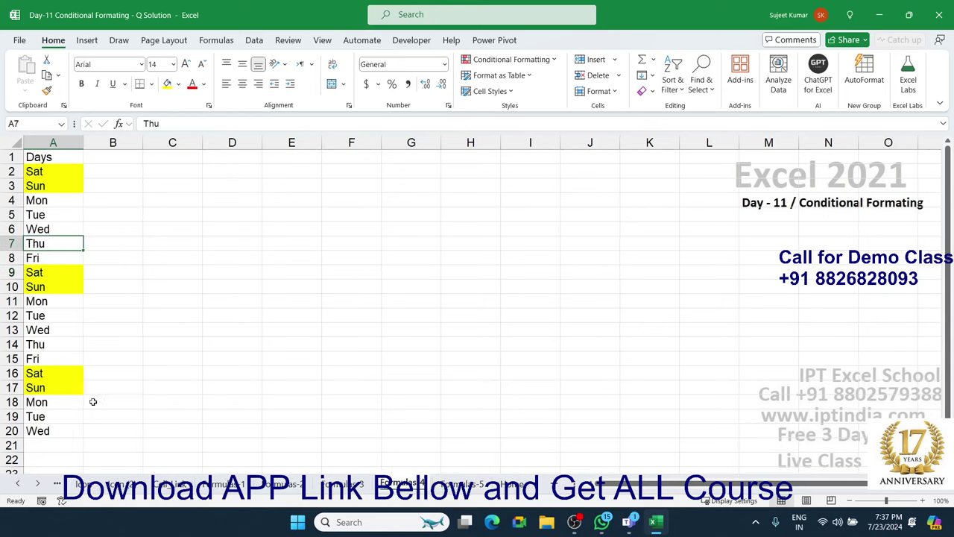
{"action": "left_click", "coordinate": [75, 425]}
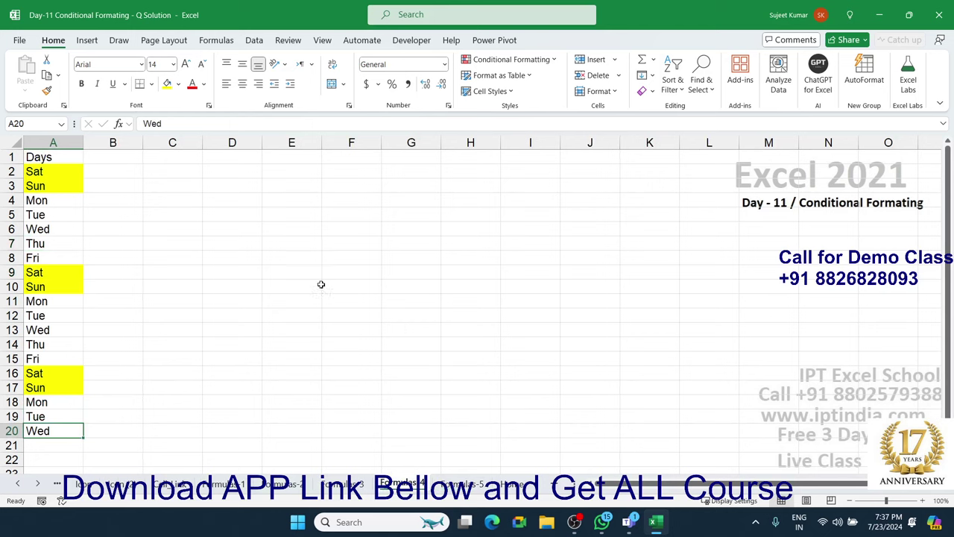
Step: Clear all rules from the Days sheet and select column A
{"action": "left_click", "coordinate": [507, 60]}
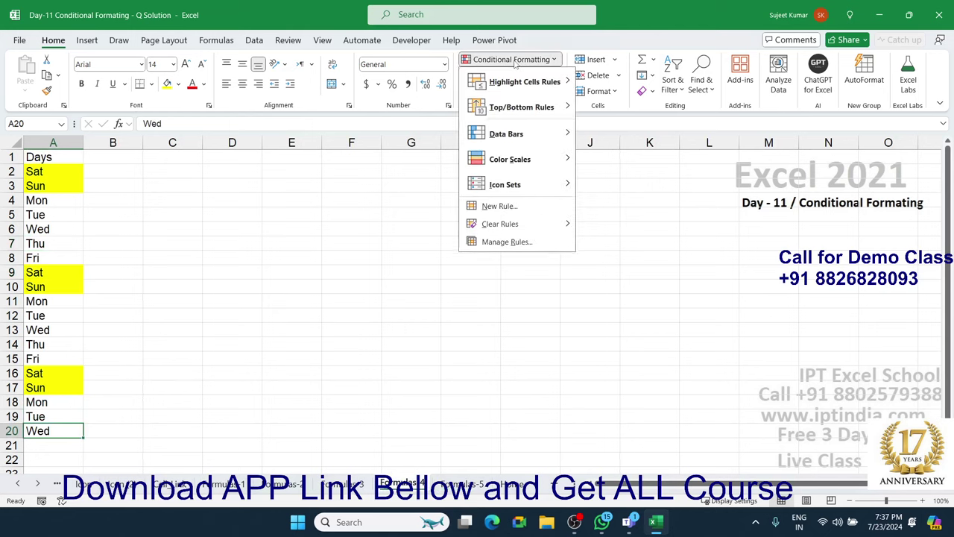
{"action": "mouse_move", "coordinate": [526, 223]}
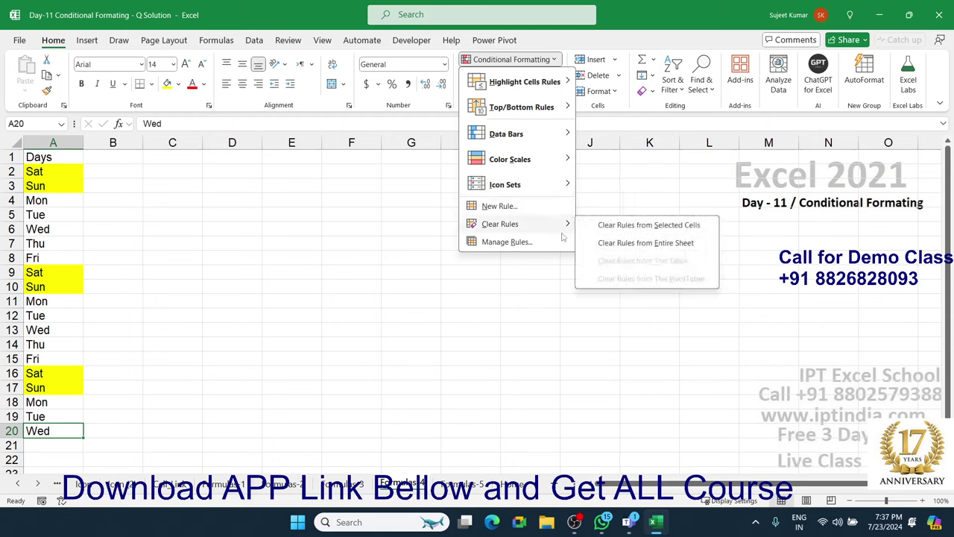
{"action": "left_click", "coordinate": [602, 250]}
{"action": "left_click", "coordinate": [53, 143]}
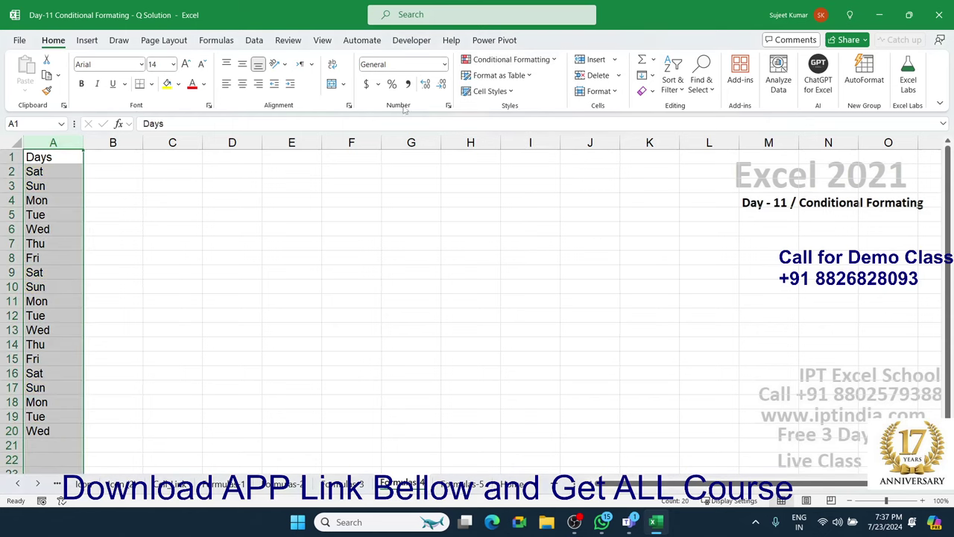
{"action": "left_click", "coordinate": [482, 61]}
{"action": "mouse_move", "coordinate": [521, 82]}
{"action": "left_click", "coordinate": [604, 159]}
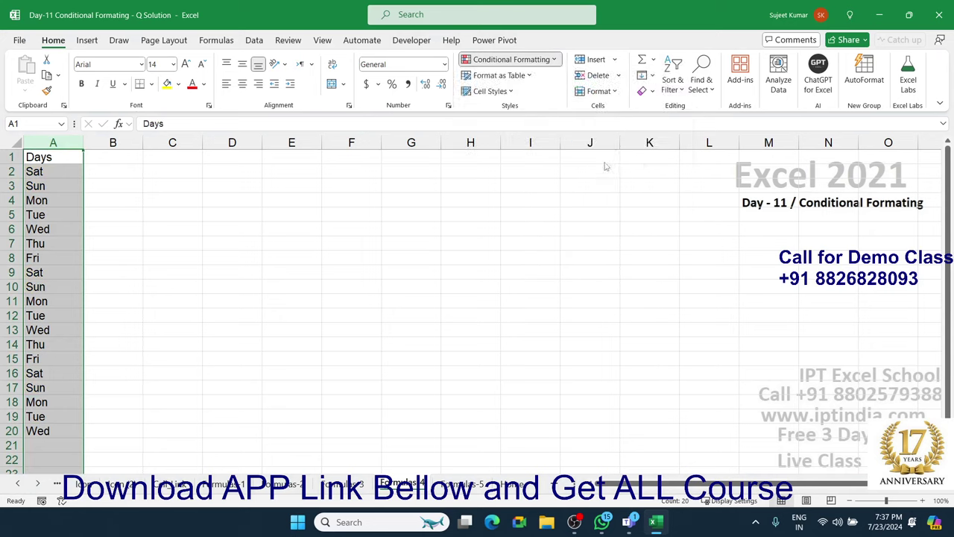
{"action": "type", "text": "Sat"}
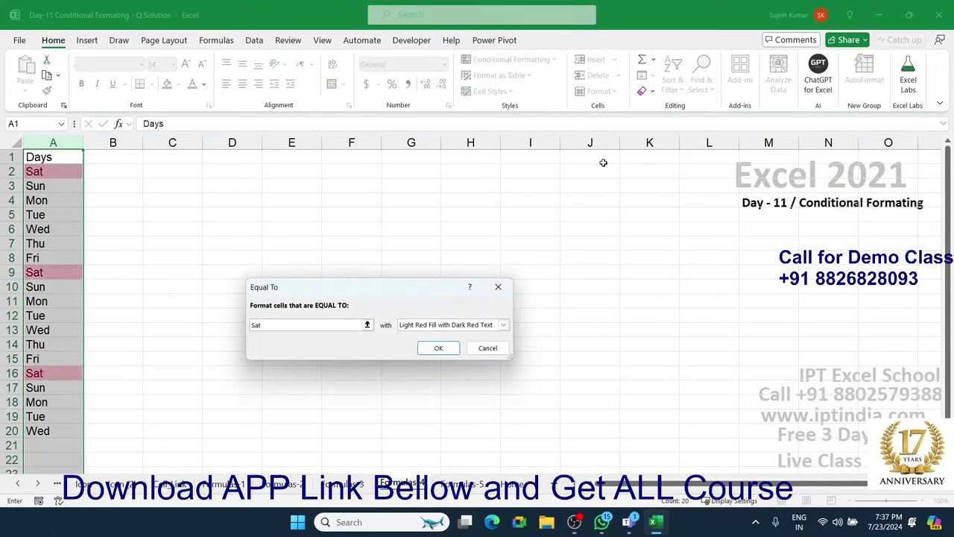
{"action": "left_click", "coordinate": [438, 347]}
{"action": "left_click", "coordinate": [499, 71]}
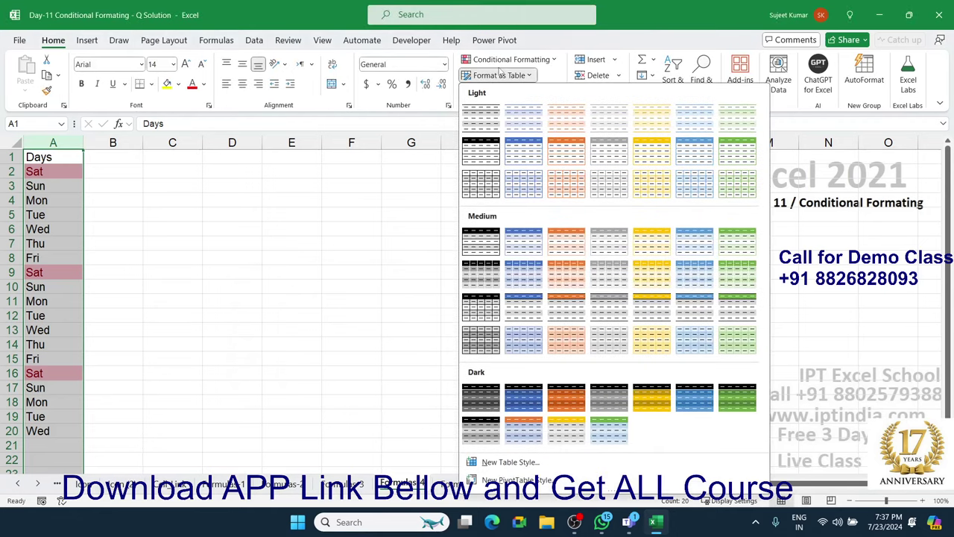
{"action": "left_click", "coordinate": [511, 58]}
{"action": "left_click", "coordinate": [511, 59]}
{"action": "mouse_move", "coordinate": [545, 82]}
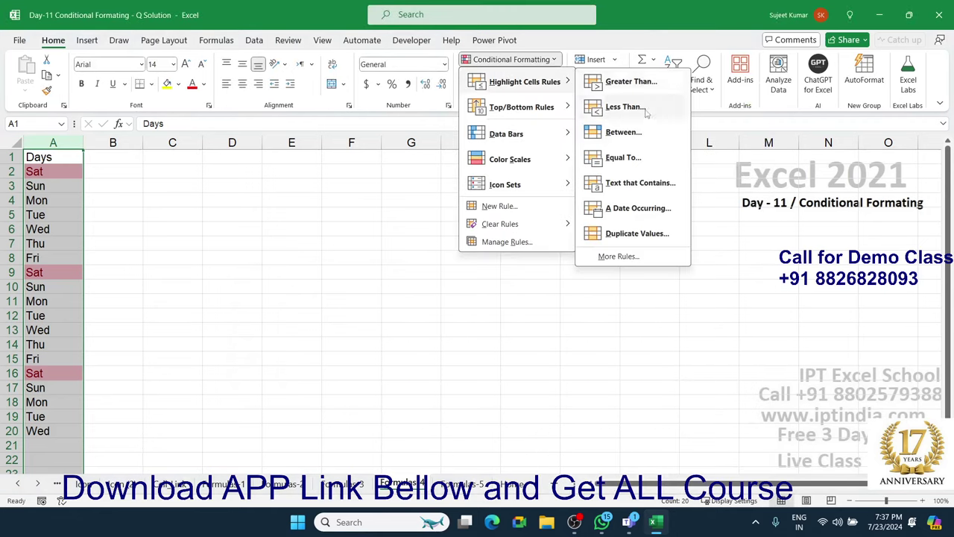
{"action": "left_click", "coordinate": [633, 158]}
{"action": "type", "text": "s"}
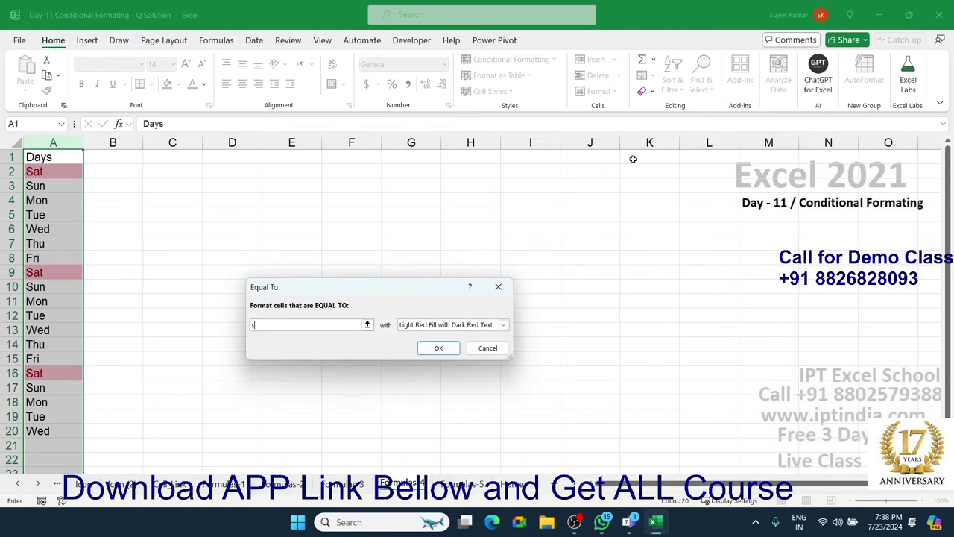
{"action": "type", "text": "un"}
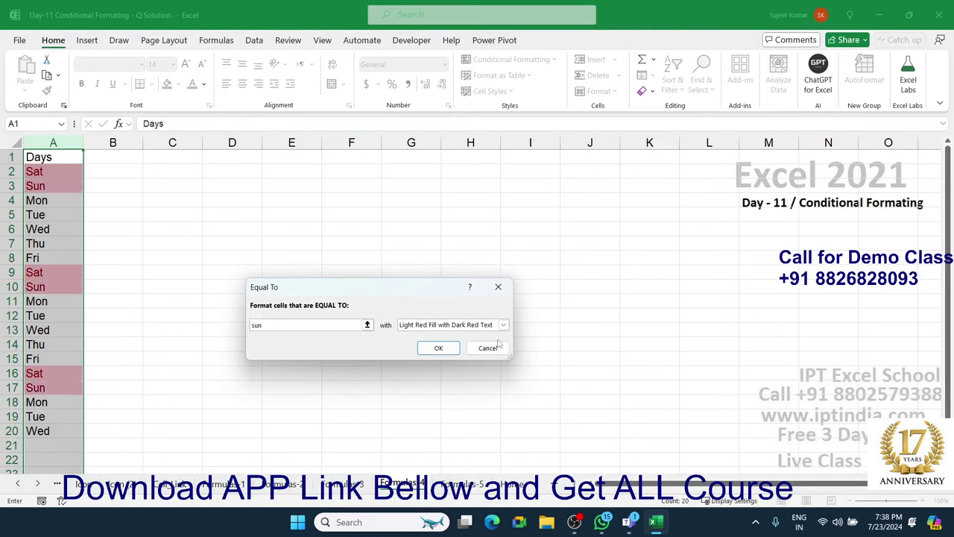
{"action": "left_click", "coordinate": [438, 347]}
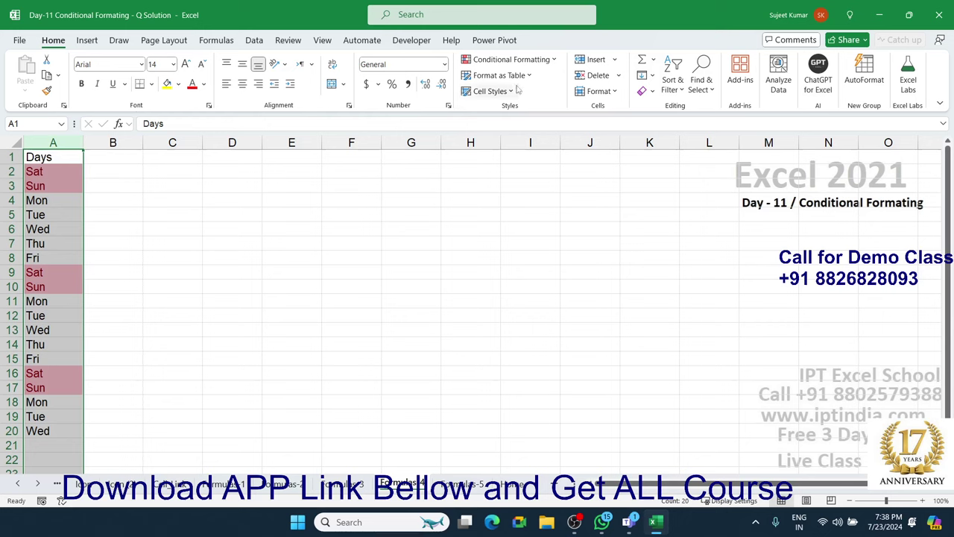
{"action": "left_click", "coordinate": [511, 59]}
{"action": "mouse_move", "coordinate": [525, 231]}
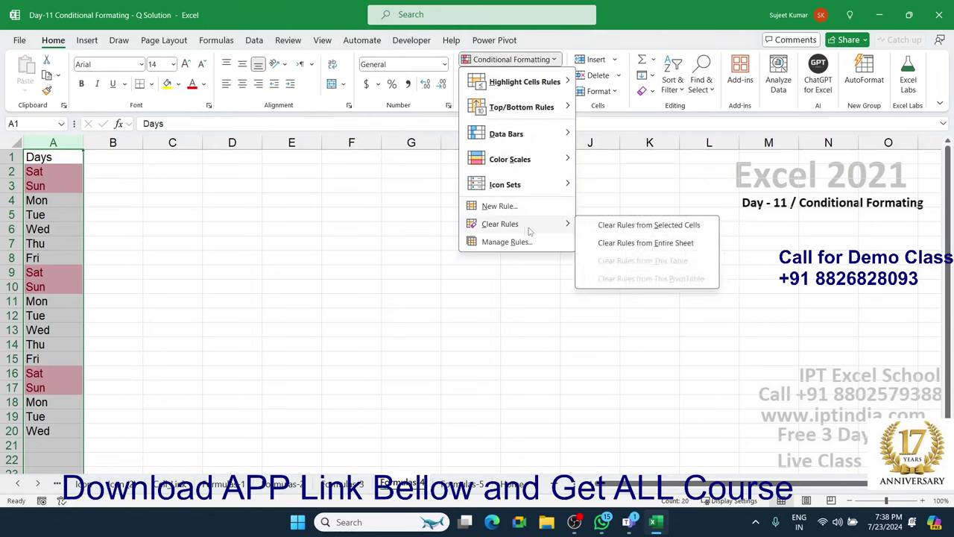
{"action": "left_click", "coordinate": [617, 244]}
Step: Start a new formula rule on A2 with =OR($A2="Sat",$A2="sun")
{"action": "left_click", "coordinate": [38, 173]}
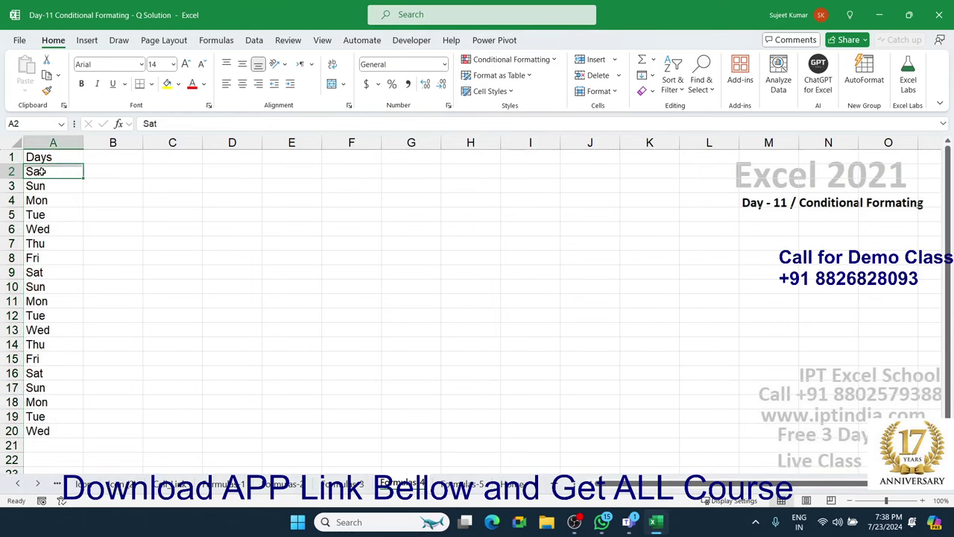
{"action": "left_click", "coordinate": [475, 61]}
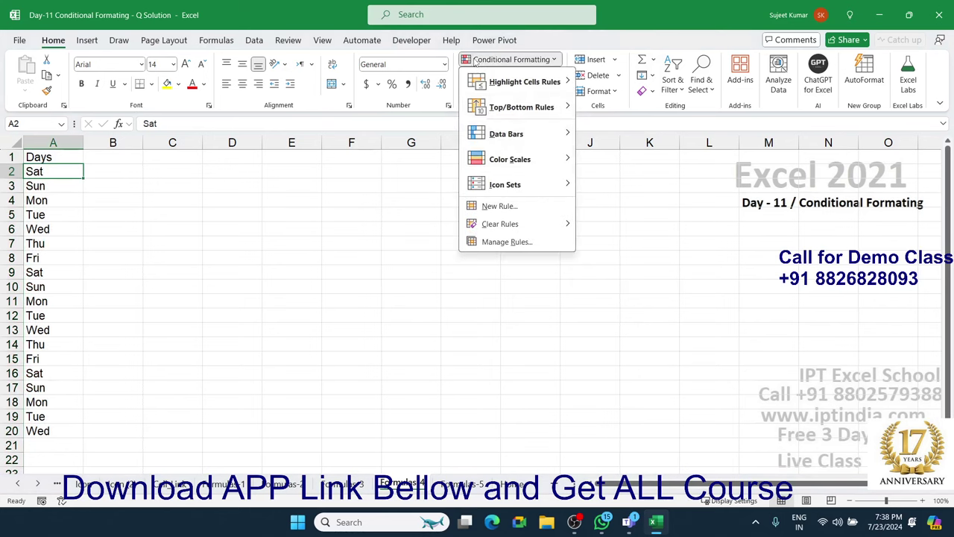
{"action": "left_click", "coordinate": [499, 206]}
{"action": "left_click", "coordinate": [295, 294]}
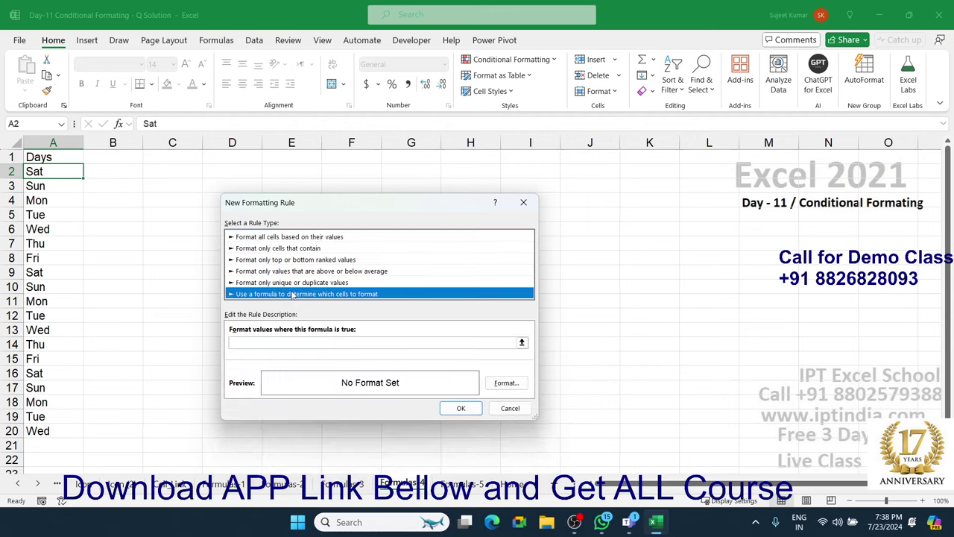
{"action": "left_click", "coordinate": [253, 343]}
{"action": "type", "text": "=or("}
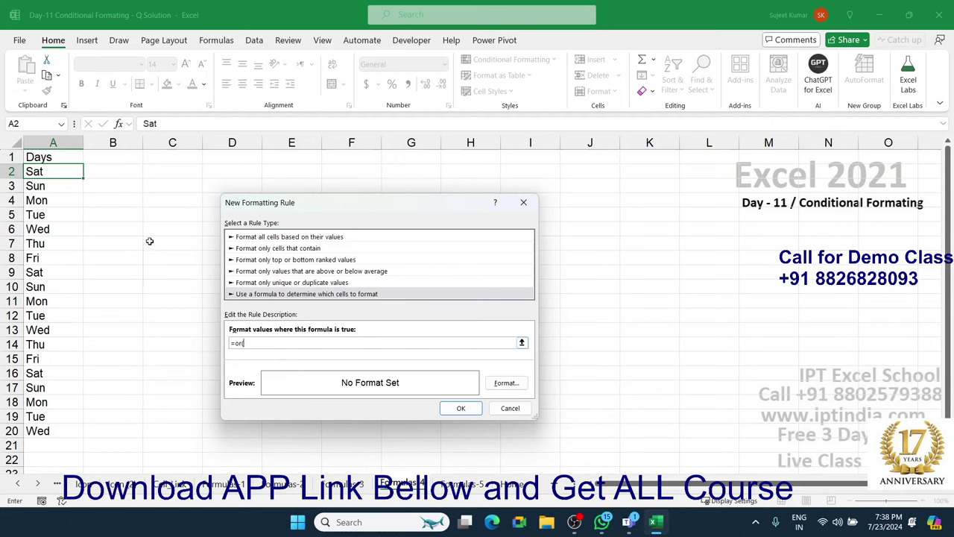
{"action": "left_click", "coordinate": [70, 171]}
{"action": "left_click", "coordinate": [255, 342]}
{"action": "type", "text": "\","}
{"action": "left_click", "coordinate": [63, 176]}
Step: Give the rule a light green fill and confirm it, turning the Sat cell green
{"action": "left_click", "coordinate": [506, 383]}
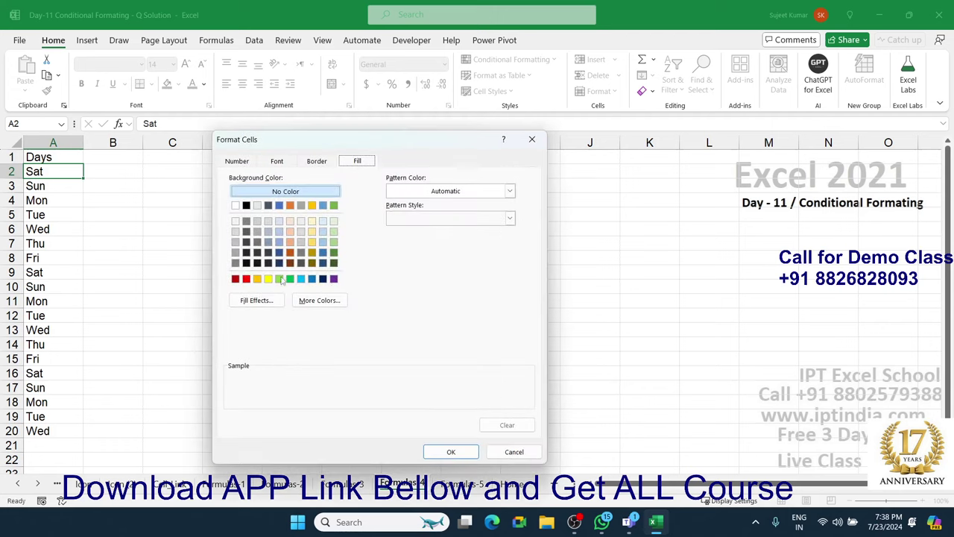
{"action": "left_click", "coordinate": [257, 280]}
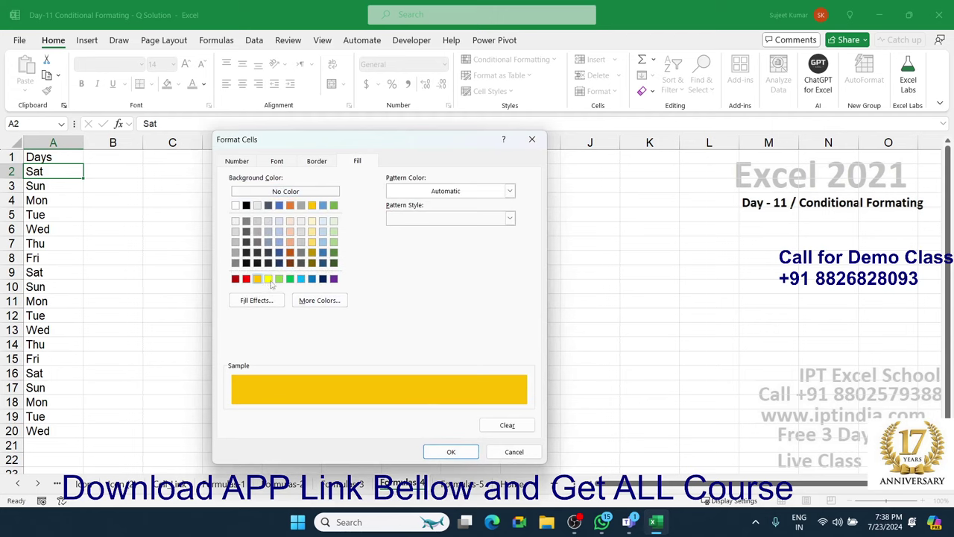
{"action": "left_click", "coordinate": [279, 279]}
{"action": "left_click", "coordinate": [451, 451]}
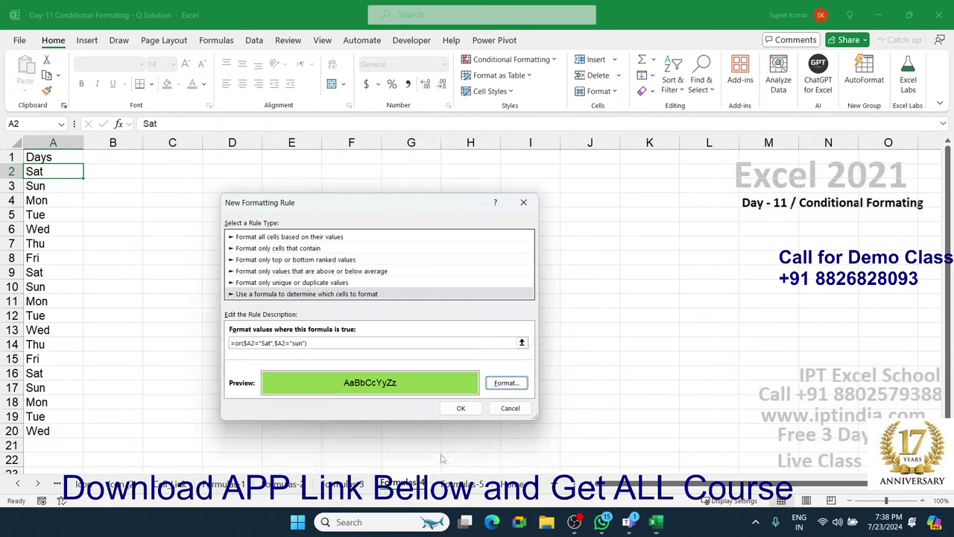
{"action": "left_click", "coordinate": [458, 409]}
Step: Format-paint A2's weekend rule across A2:A20 so every Sat and Sun turns green
{"action": "left_click", "coordinate": [47, 90]}
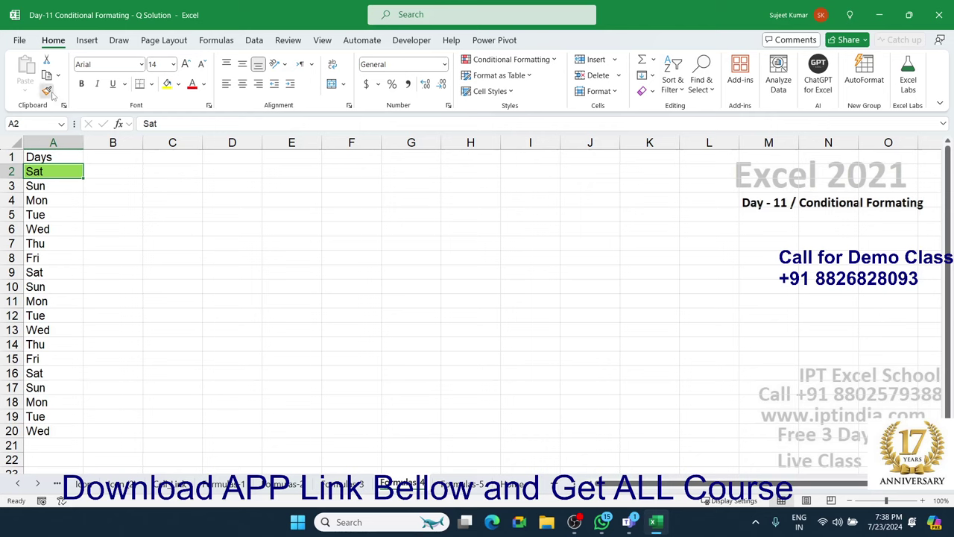
{"action": "left_click_drag", "start_coordinate": [60, 171], "coordinate": [53, 430]}
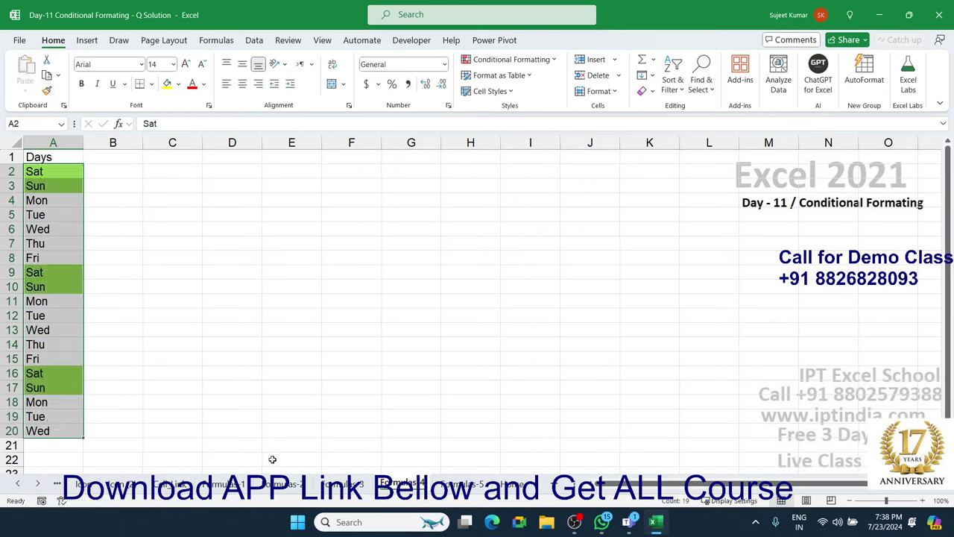
{"action": "left_click", "coordinate": [21, 484]}
{"action": "left_click", "coordinate": [21, 483]}
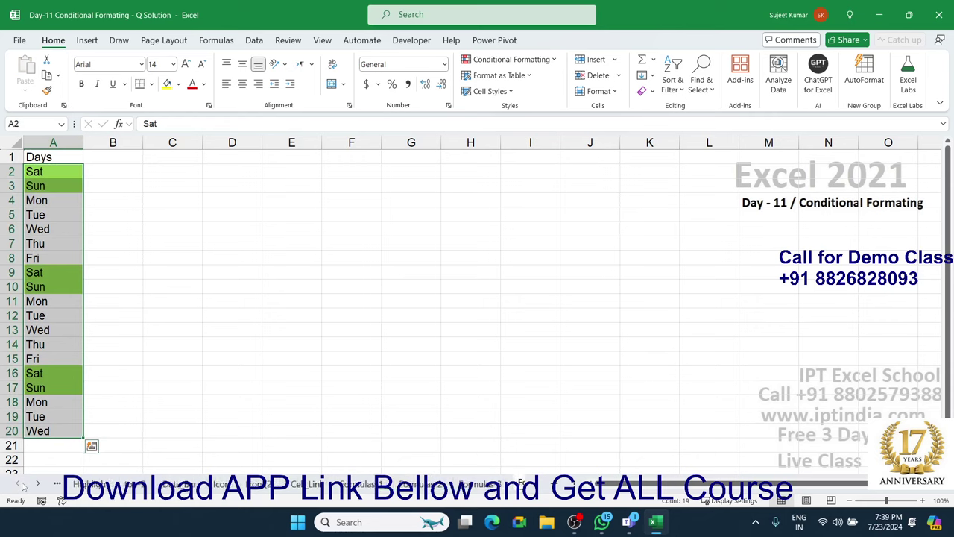
{"action": "left_click", "coordinate": [21, 484]}
Step: Deselect the column, then show the File start page and actions for the recent Day-11 Conditional Formating workbook
{"action": "left_click", "coordinate": [182, 373]}
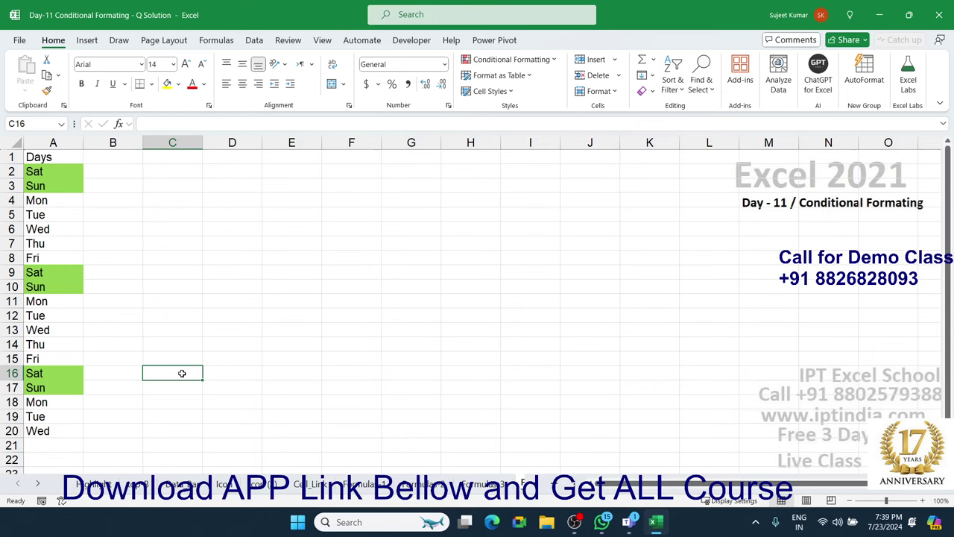
{"action": "left_click", "coordinate": [20, 40]}
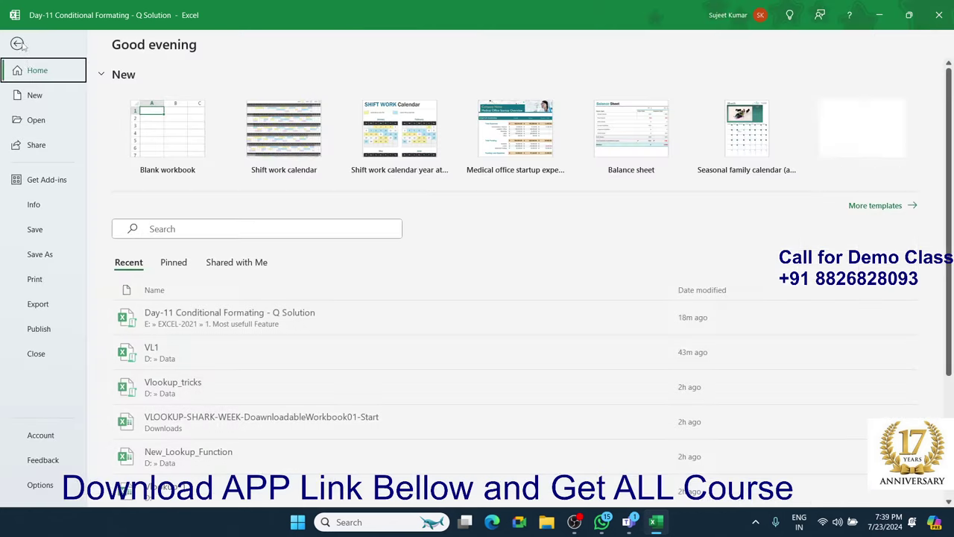
{"action": "right_click", "coordinate": [161, 316]}
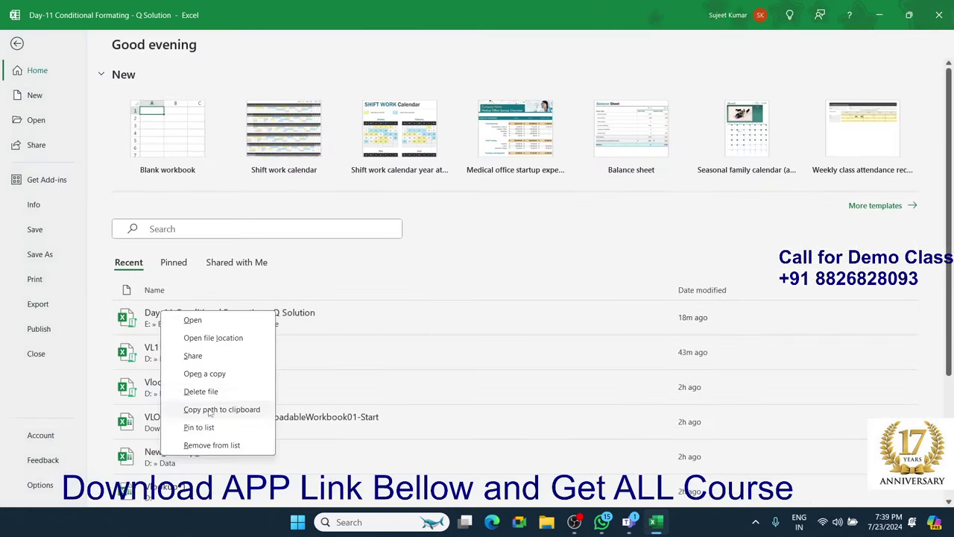